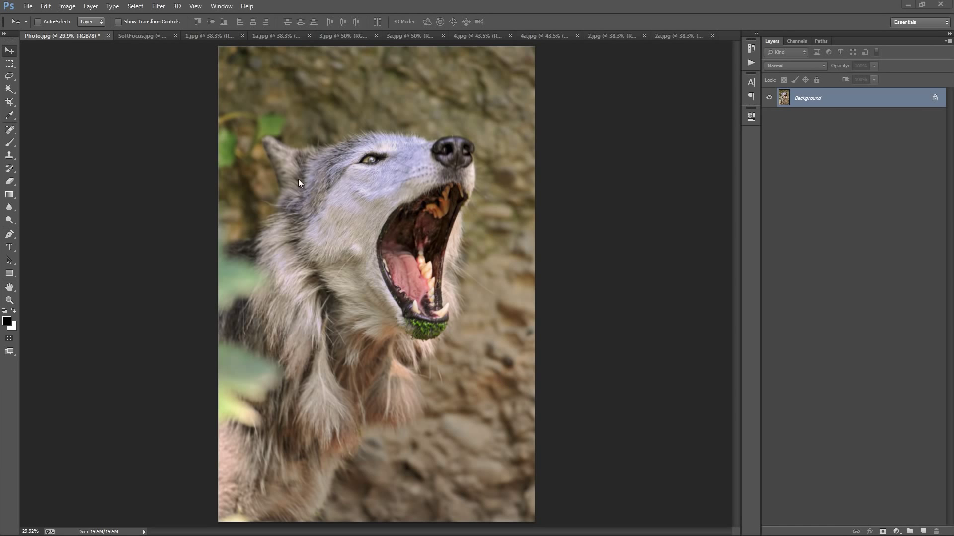
Step: Flip through the SoftFocus wolf and the 1/1a, 3/3a, 4/4a and 2/2a pairs, then close the samples
{"action": "left_click", "coordinate": [126, 37]}
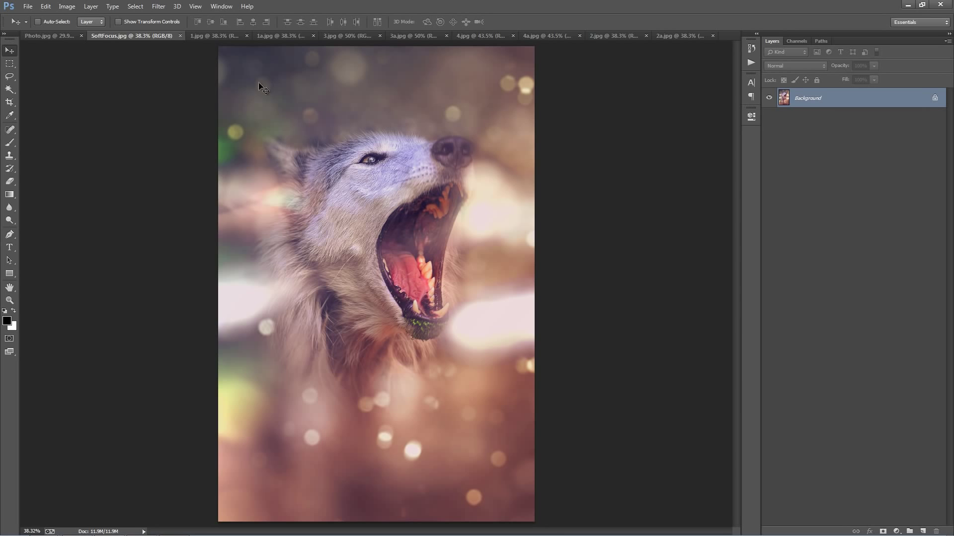
{"action": "left_click", "coordinate": [209, 34]}
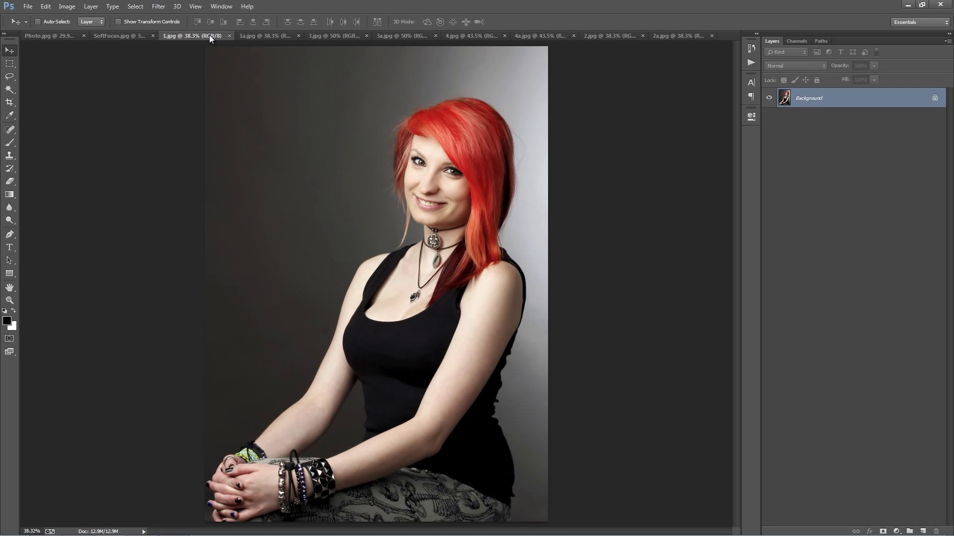
{"action": "left_click", "coordinate": [263, 35]}
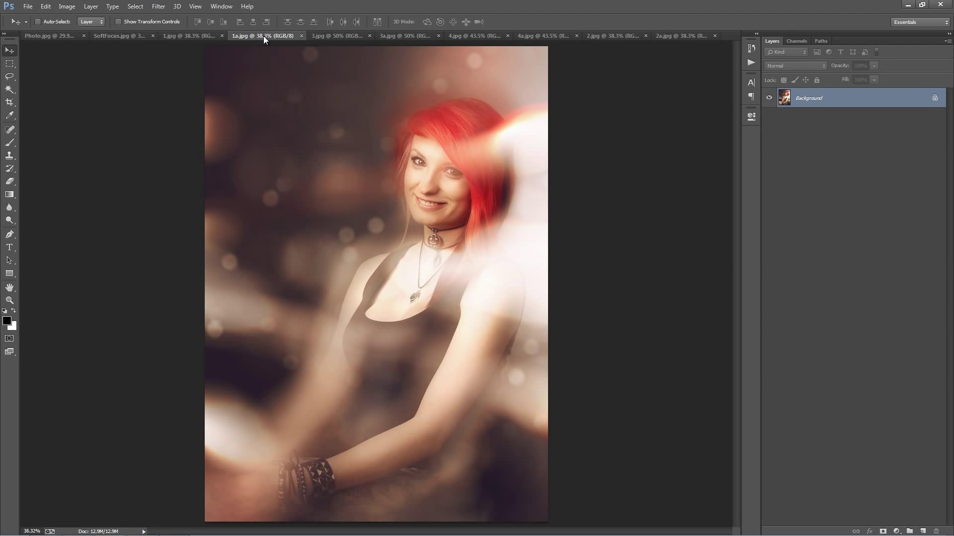
{"action": "left_click", "coordinate": [332, 35]}
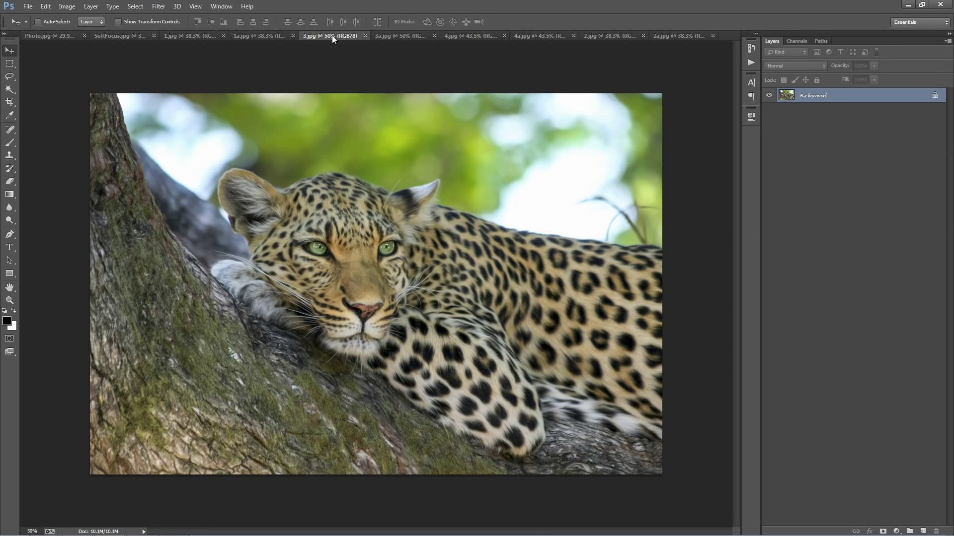
{"action": "left_click", "coordinate": [391, 35]}
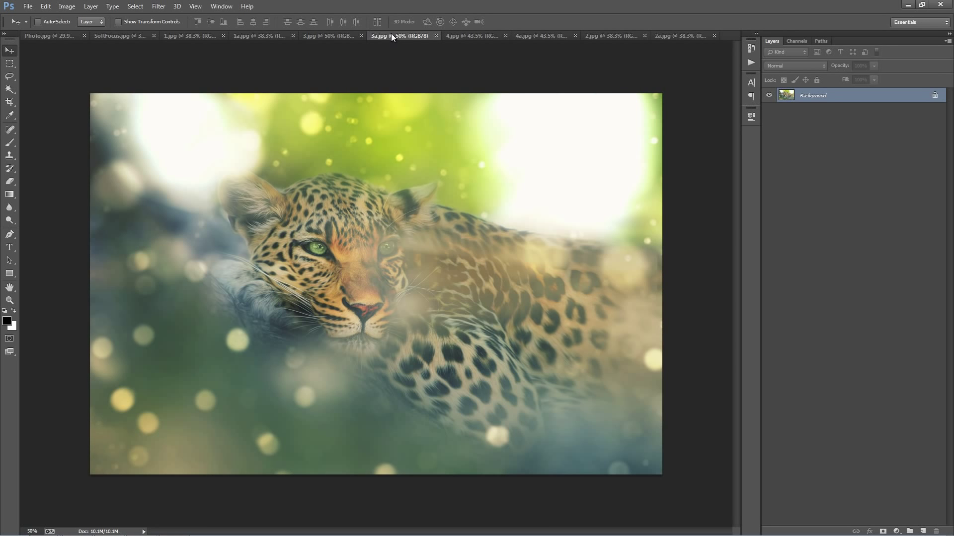
{"action": "left_click", "coordinate": [469, 39]}
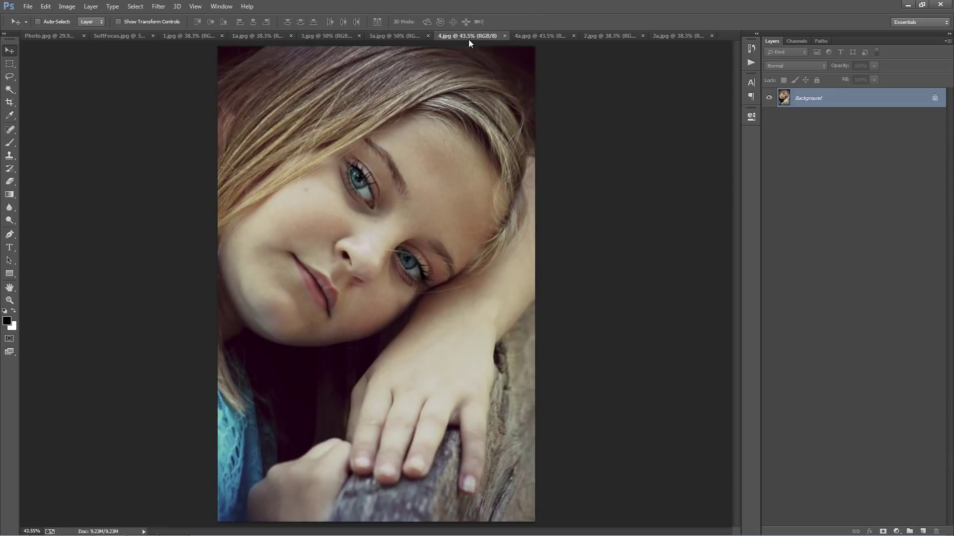
{"action": "left_click", "coordinate": [536, 37]}
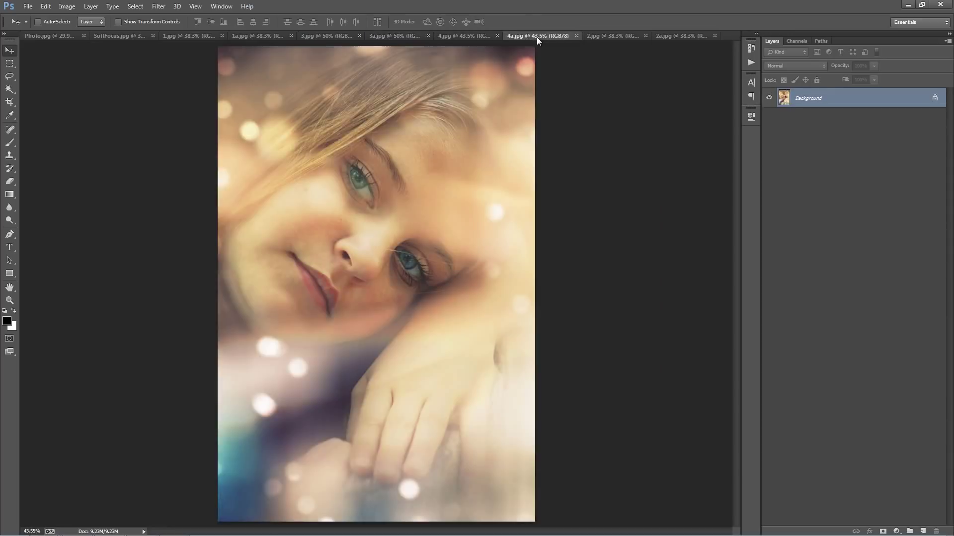
{"action": "left_click", "coordinate": [603, 38]}
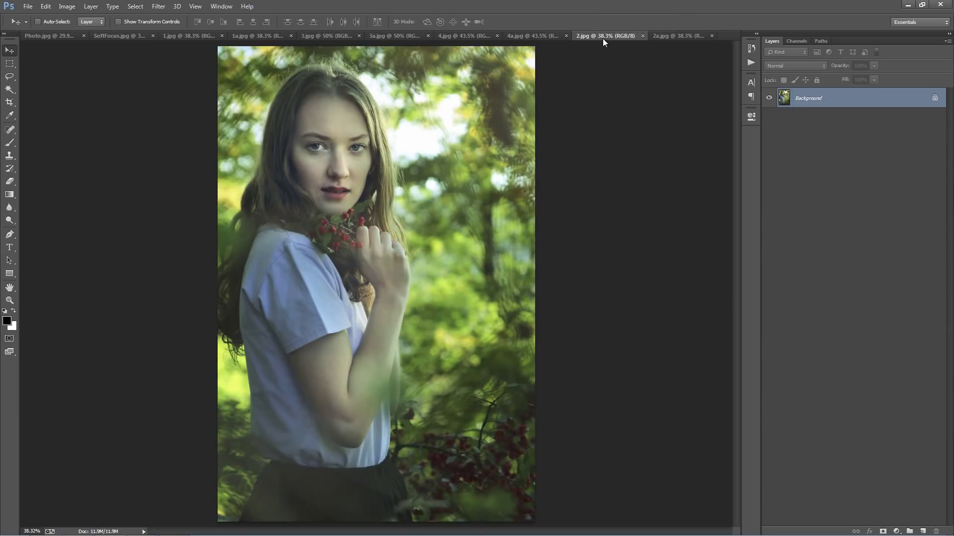
{"action": "left_click", "coordinate": [679, 36]}
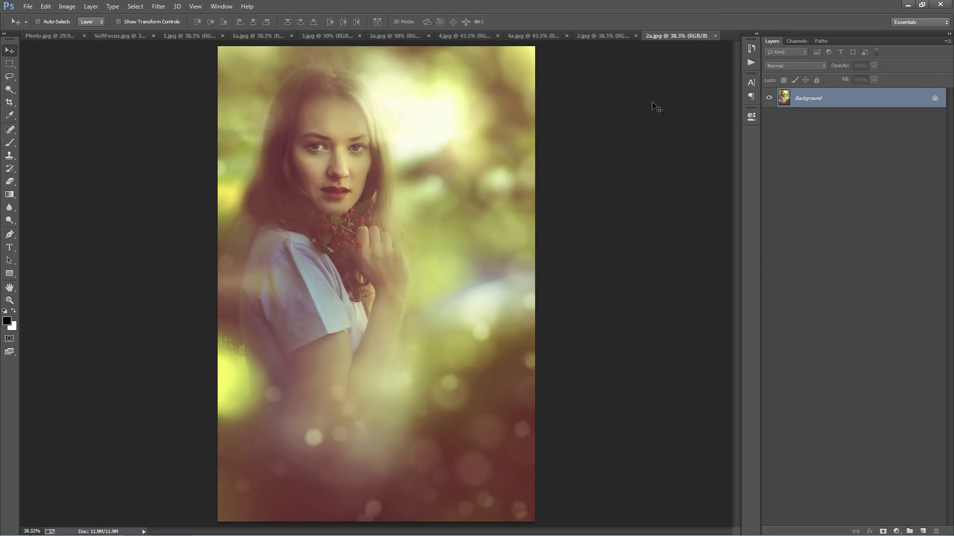
{"action": "key", "text": "ctrl+w"}
{"action": "key", "text": "ctrl+w"}
{"action": "key", "text": "ctrl+w"}
{"action": "key", "text": "ctrl+w"}
{"action": "key", "text": "ctrl+w"}
{"action": "key", "text": "ctrl+w"}
{"action": "key", "text": "ctrl+w"}
{"action": "key", "text": "ctrl+w"}
{"action": "key", "text": "ctrl+w"}
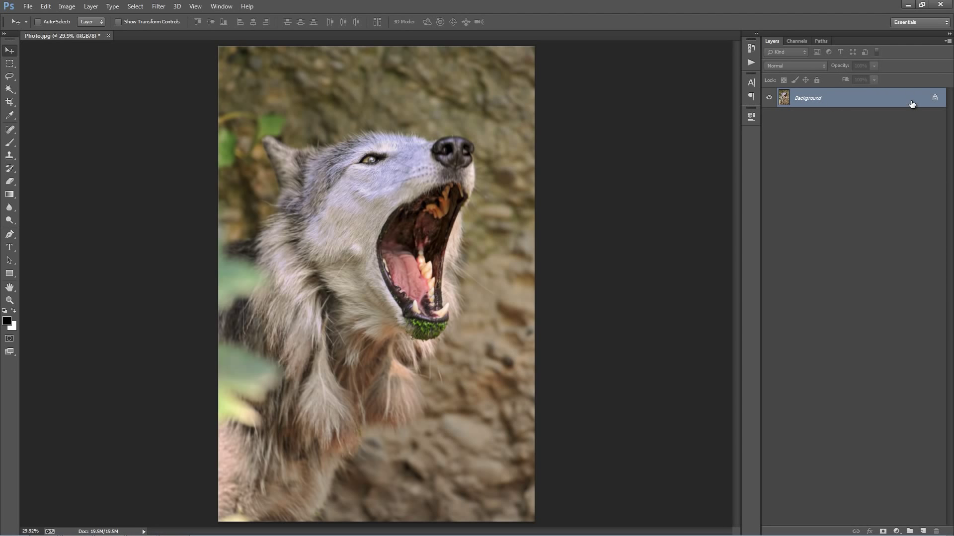
Step: Duplicate the layer, delete the original, and convert Layer 1 into a locked Background
{"action": "key", "text": "ctrl+j"}
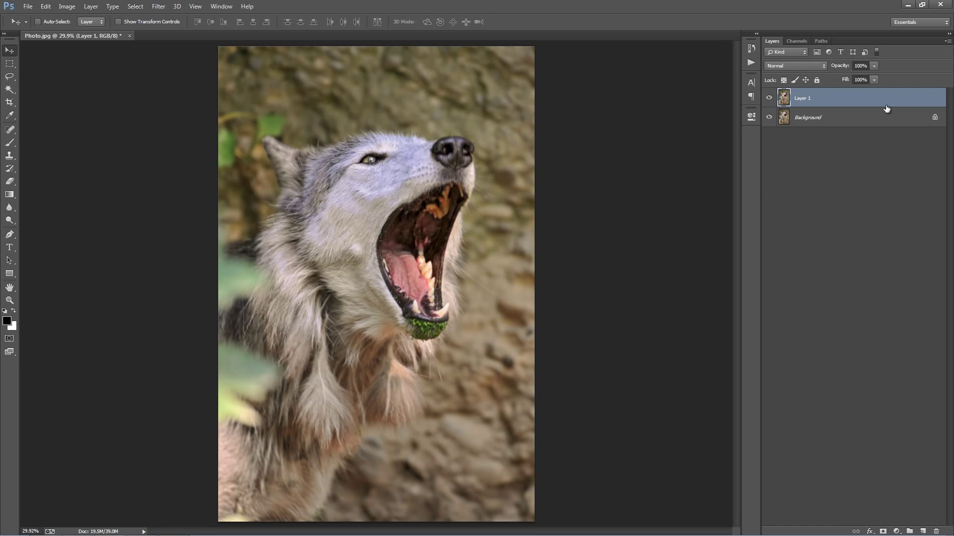
{"action": "left_click", "coordinate": [856, 117]}
{"action": "key", "text": "Delete"}
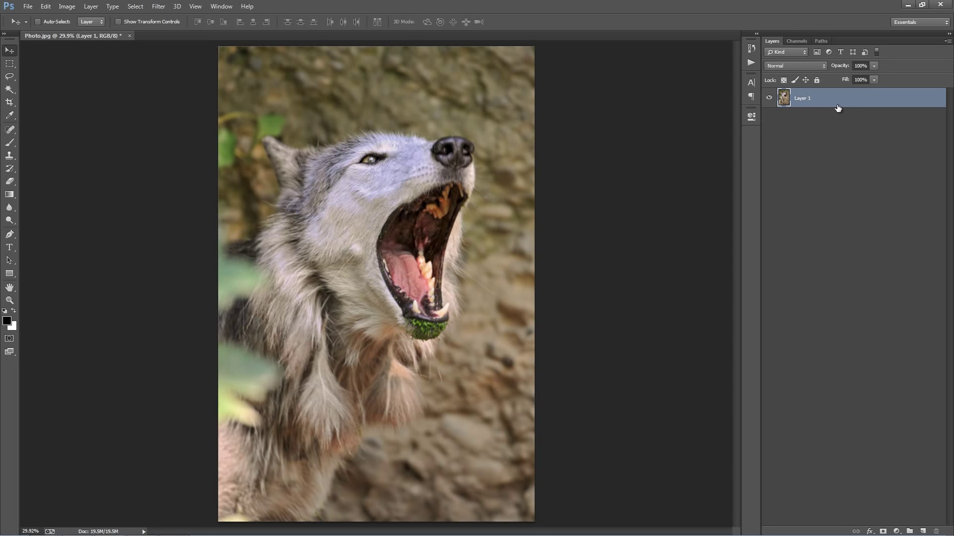
{"action": "left_click", "coordinate": [90, 6]}
{"action": "mouse_move", "coordinate": [98, 22]}
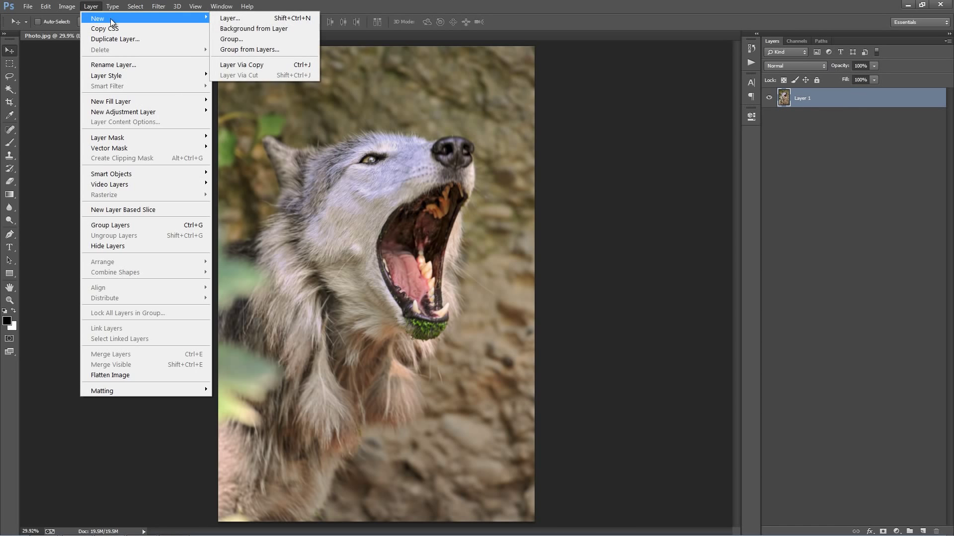
{"action": "left_click", "coordinate": [268, 31]}
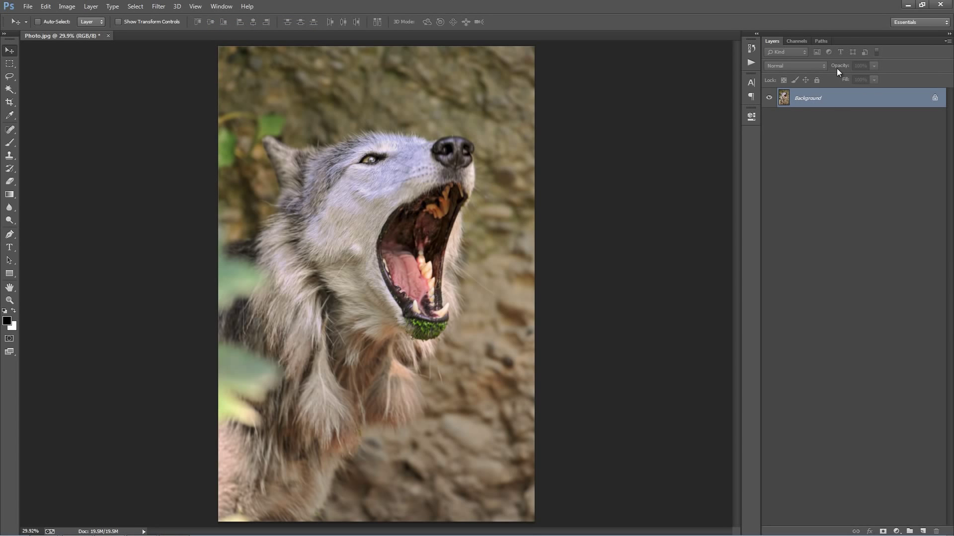
Step: Accept the Layers panel options unchanged and keep the image at 8 Bits/Channel
{"action": "left_click", "coordinate": [948, 42]}
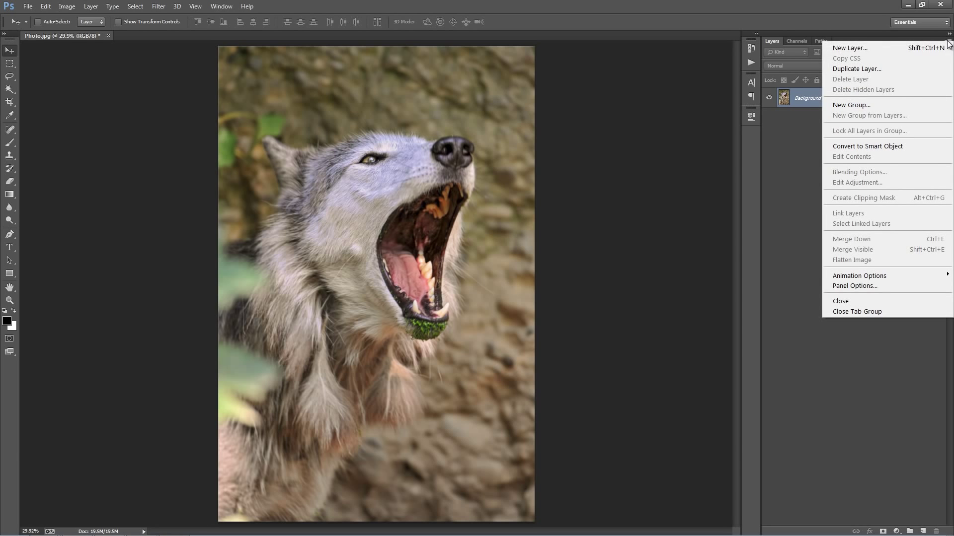
{"action": "left_click", "coordinate": [872, 286]}
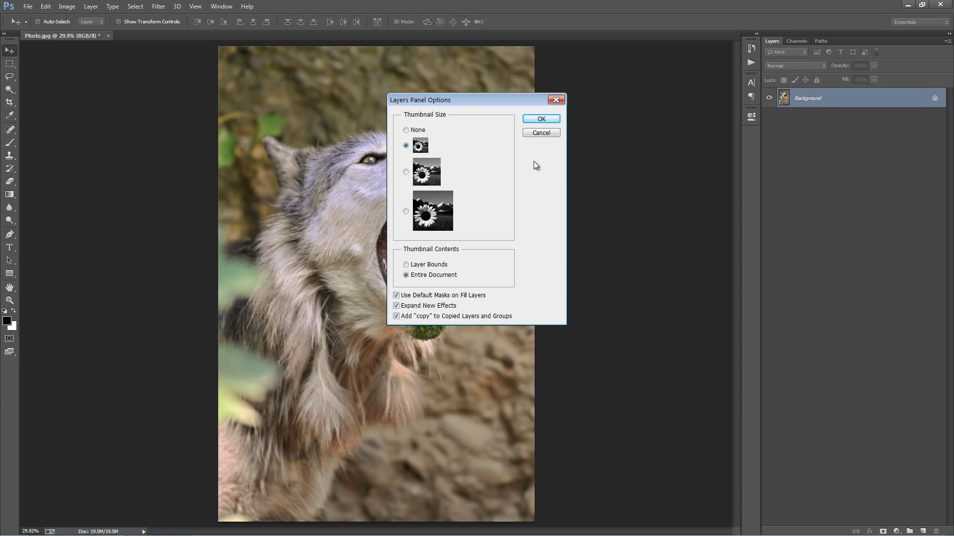
{"action": "left_click", "coordinate": [541, 120]}
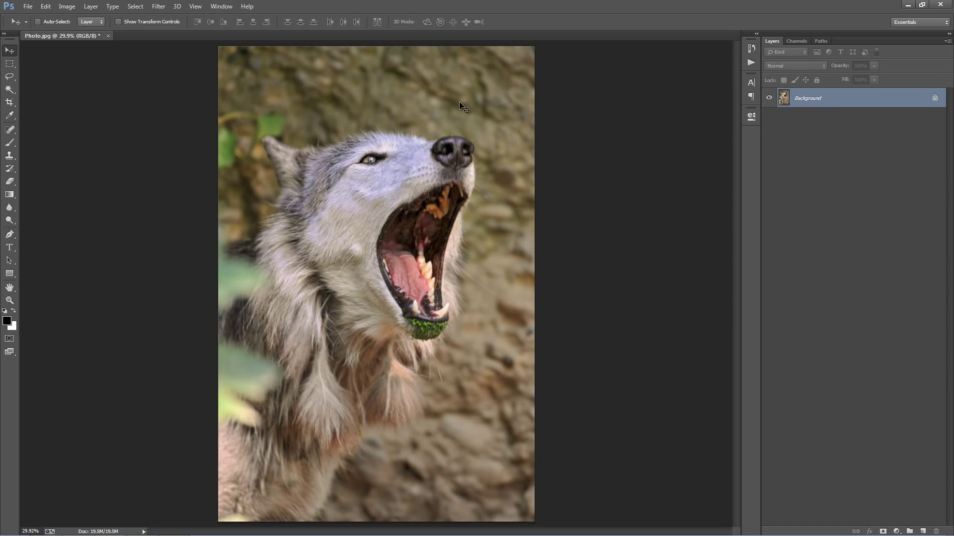
{"action": "left_click", "coordinate": [62, 6]}
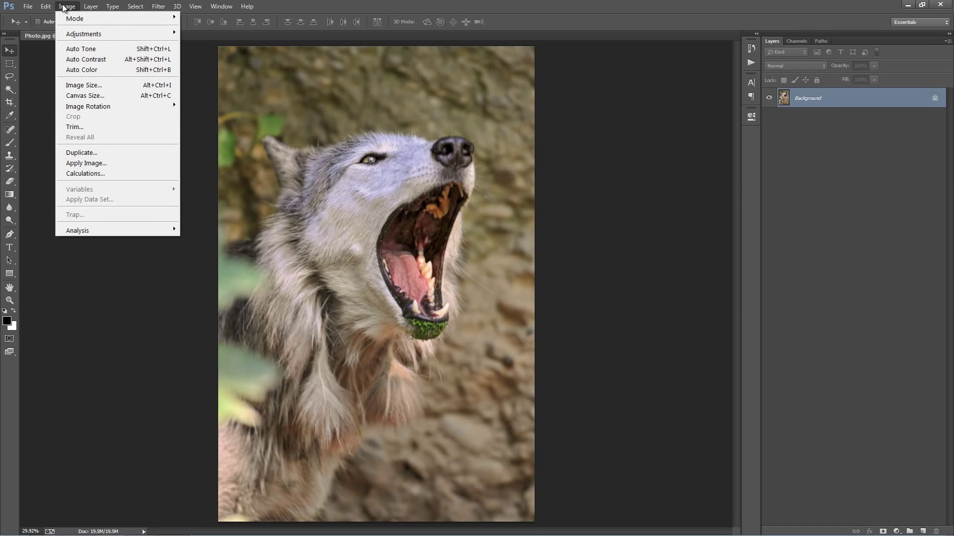
{"action": "mouse_move", "coordinate": [77, 19]}
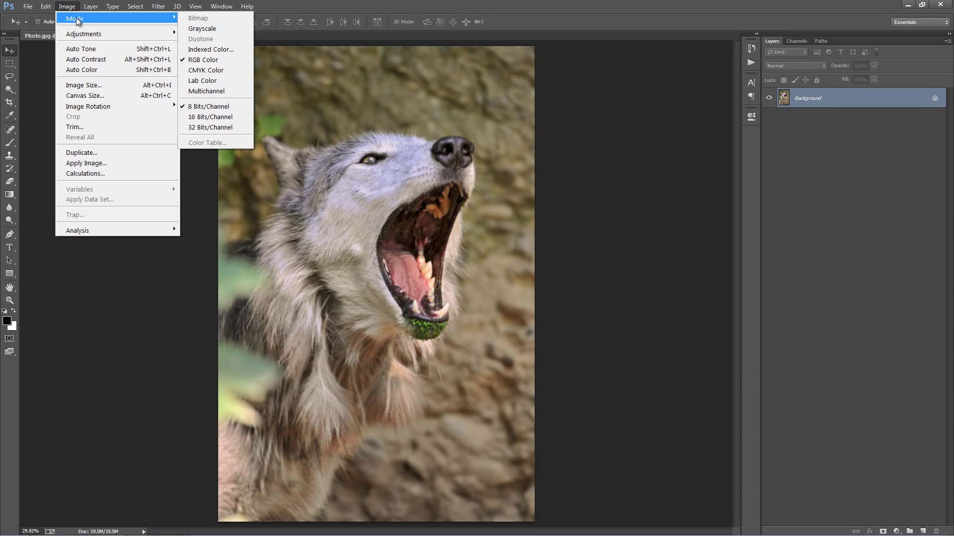
{"action": "left_click", "coordinate": [213, 107]}
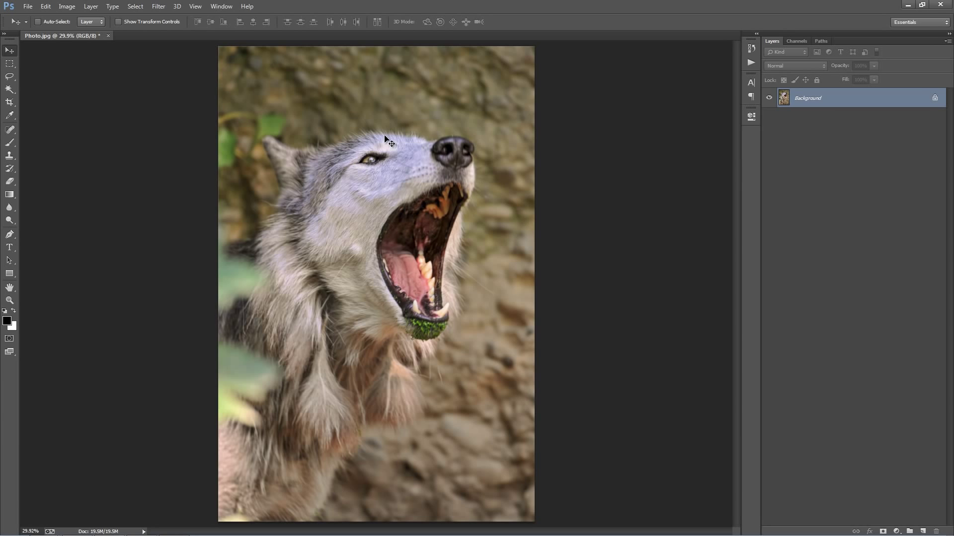
Step: Create a new empty layer named 'brush' above the Background
{"action": "left_click", "coordinate": [91, 6]}
{"action": "mouse_move", "coordinate": [93, 18]}
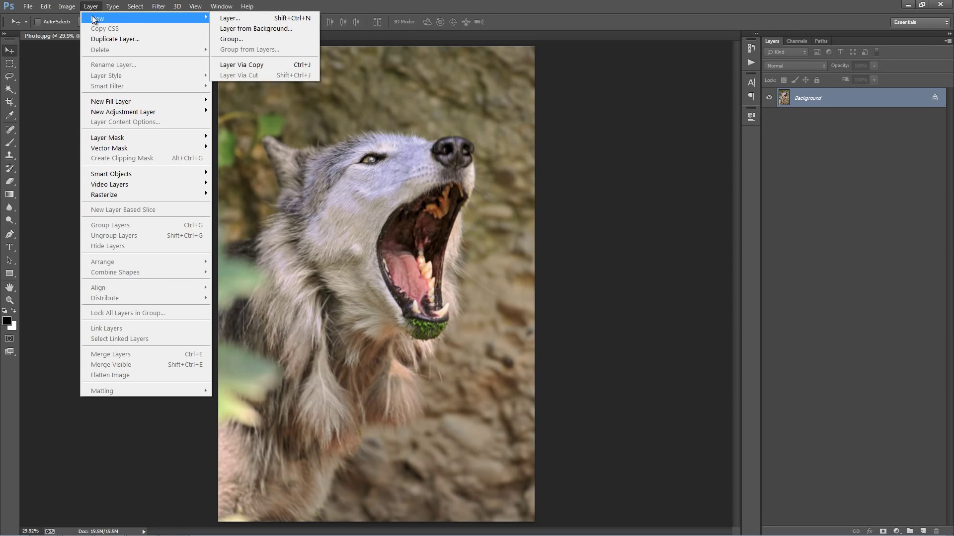
{"action": "left_click", "coordinate": [251, 19]}
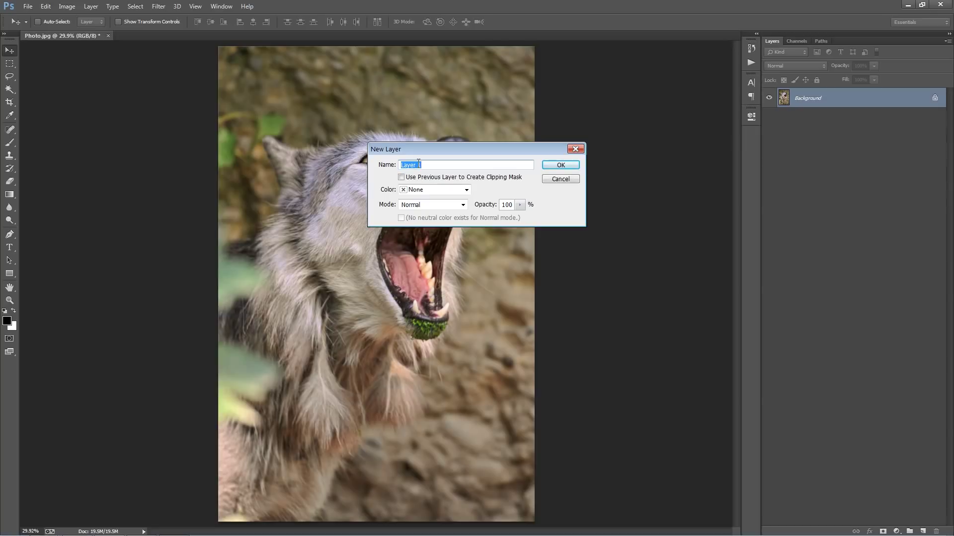
{"action": "type", "text": "brush"}
{"action": "key", "text": "ctrl+a"}
{"action": "left_click", "coordinate": [454, 162]}
{"action": "left_click", "coordinate": [570, 165]}
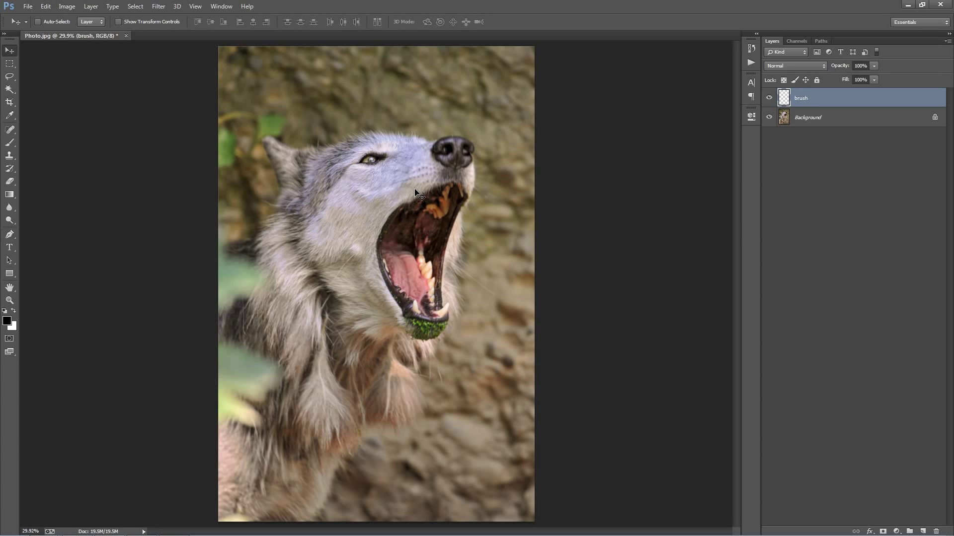
Step: Choose the Brush tool with pure red as the foreground colour
{"action": "key", "text": "b"}
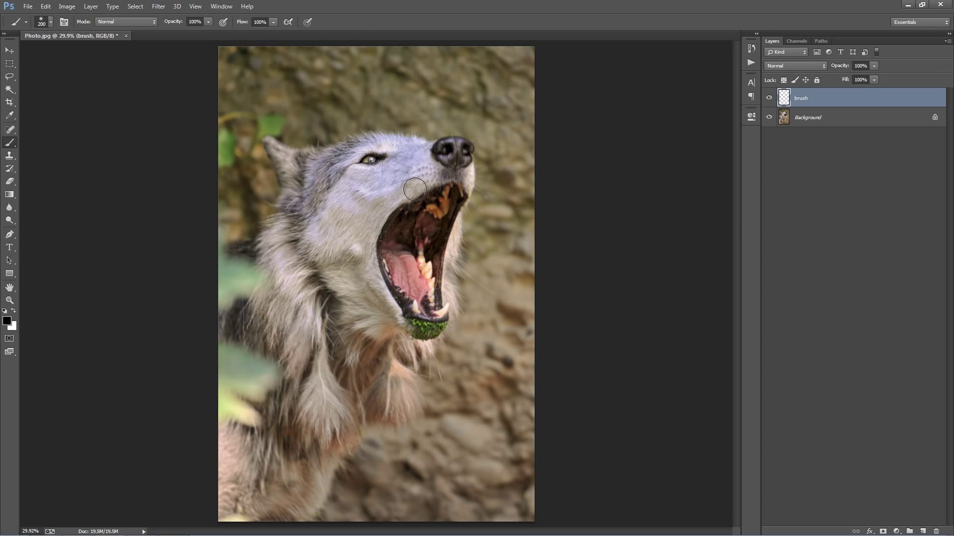
{"action": "left_click", "coordinate": [6, 323]}
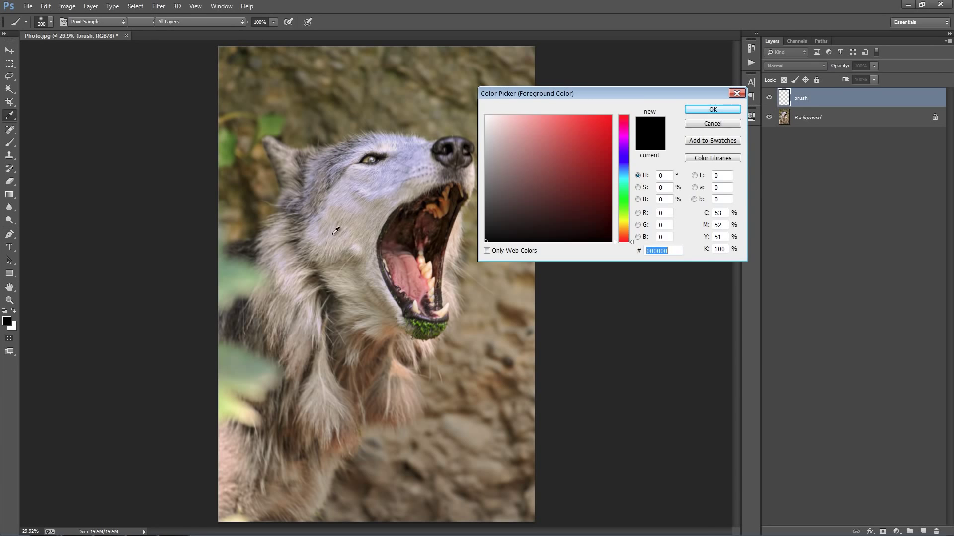
{"action": "left_click_drag", "start_coordinate": [517, 187], "coordinate": [704, 53]}
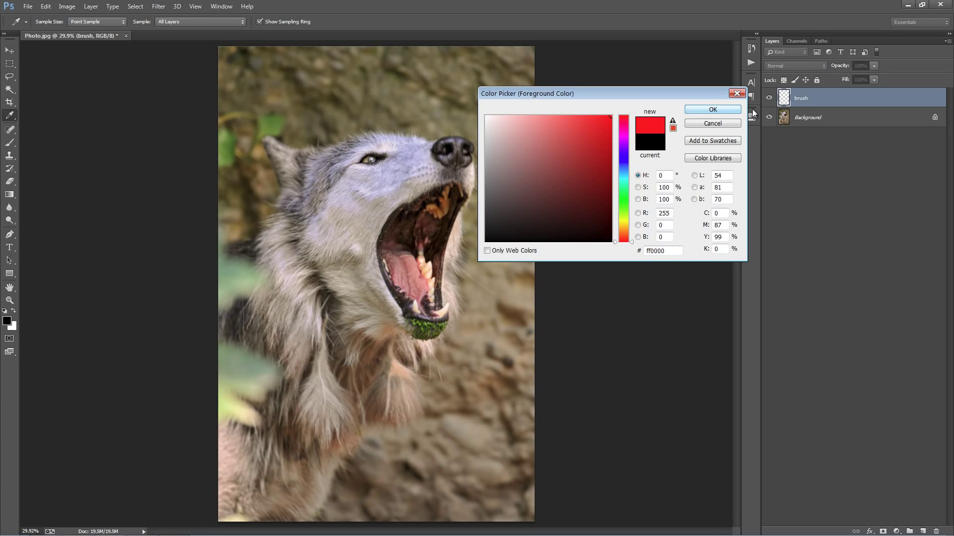
{"action": "left_click", "coordinate": [712, 109]}
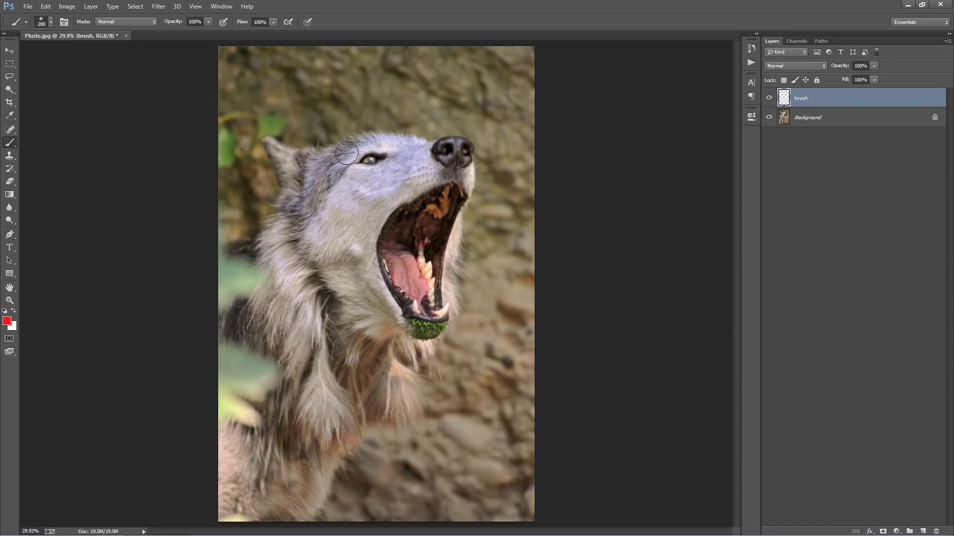
Step: Paint red down the wolf's cheek, chin and muzzle with a soft round brush around 125–150
{"action": "key", "text": "bracketleft"}
{"action": "key", "text": "bracketleft"}
{"action": "left_click_drag", "start_coordinate": [365, 153], "coordinate": [359, 253]}
{"action": "key", "text": "bracketleft"}
{"action": "mouse_move", "coordinate": [378, 194]}
{"action": "left_mouse_down"}
{"action": "mouse_move", "coordinate": [417, 311]}
{"action": "mouse_move", "coordinate": [433, 306]}
{"action": "mouse_move", "coordinate": [436, 316]}
{"action": "mouse_move", "coordinate": [433, 260]}
{"action": "mouse_move", "coordinate": [434, 294]}
{"action": "mouse_move", "coordinate": [415, 214]}
{"action": "left_mouse_up"}
{"action": "right_click", "coordinate": [413, 202]}
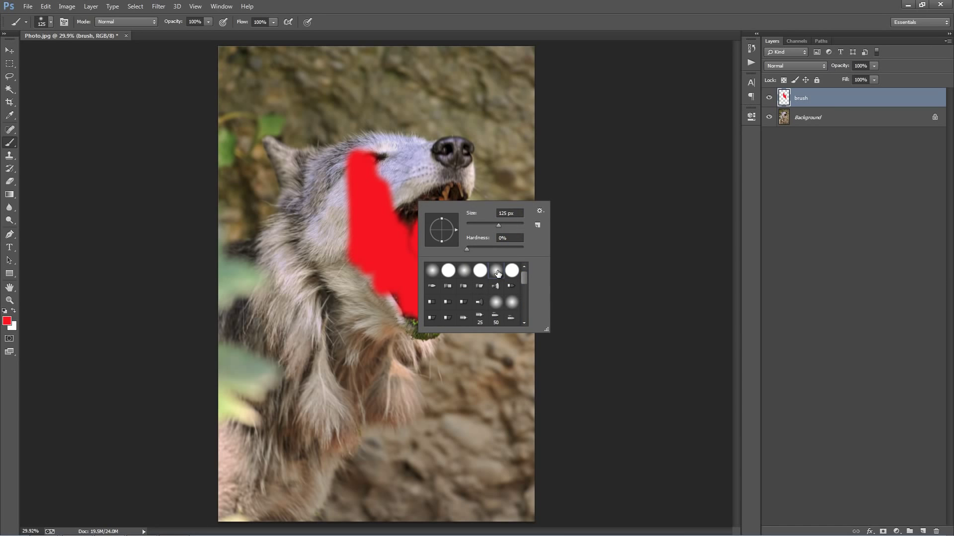
{"action": "double_click", "coordinate": [496, 273]}
{"action": "mouse_move", "coordinate": [400, 167]}
{"action": "left_mouse_down"}
{"action": "mouse_move", "coordinate": [406, 243]}
{"action": "mouse_move", "coordinate": [380, 151]}
{"action": "mouse_move", "coordinate": [435, 213]}
{"action": "mouse_move", "coordinate": [449, 185]}
{"action": "mouse_move", "coordinate": [444, 313]}
{"action": "mouse_move", "coordinate": [387, 313]}
{"action": "mouse_move", "coordinate": [435, 328]}
{"action": "mouse_move", "coordinate": [370, 293]}
{"action": "mouse_move", "coordinate": [326, 214]}
{"action": "mouse_move", "coordinate": [343, 164]}
{"action": "mouse_move", "coordinate": [328, 158]}
{"action": "mouse_move", "coordinate": [350, 145]}
{"action": "mouse_move", "coordinate": [402, 145]}
{"action": "mouse_move", "coordinate": [449, 189]}
{"action": "mouse_move", "coordinate": [462, 164]}
{"action": "mouse_move", "coordinate": [466, 197]}
{"action": "mouse_move", "coordinate": [452, 148]}
{"action": "mouse_move", "coordinate": [409, 152]}
{"action": "mouse_move", "coordinate": [447, 154]}
{"action": "mouse_move", "coordinate": [387, 142]}
{"action": "mouse_move", "coordinate": [313, 164]}
{"action": "left_mouse_up"}
{"action": "key", "text": "bracketleft"}
{"action": "key", "text": "bracketleft"}
{"action": "key", "text": "bracketleft"}
{"action": "key", "text": "bracketright"}
{"action": "key", "text": "bracketleft"}
{"action": "key", "text": "bracketleft"}
{"action": "key", "text": "bracketleft"}
Step: Paint red over the ear, the head's left edge, the side fur and the neck gap
{"action": "mouse_move", "coordinate": [268, 140]}
{"action": "left_mouse_down"}
{"action": "mouse_move", "coordinate": [290, 188]}
{"action": "mouse_move", "coordinate": [276, 149]}
{"action": "mouse_move", "coordinate": [319, 174]}
{"action": "mouse_move", "coordinate": [323, 188]}
{"action": "mouse_move", "coordinate": [289, 168]}
{"action": "mouse_move", "coordinate": [317, 191]}
{"action": "mouse_move", "coordinate": [291, 155]}
{"action": "mouse_move", "coordinate": [316, 155]}
{"action": "left_mouse_up"}
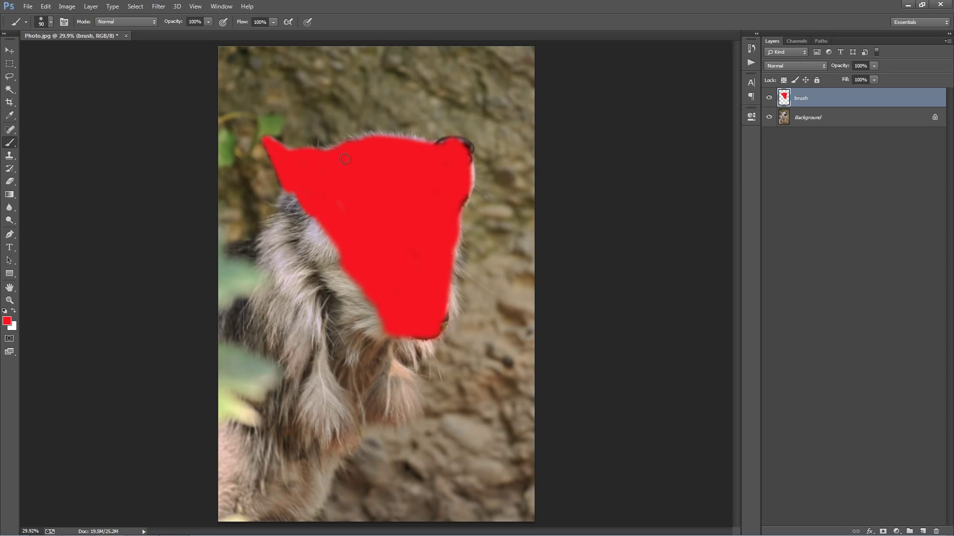
{"action": "key", "text": "bracketright"}
{"action": "key", "text": "bracketright"}
{"action": "key", "text": "bracketright"}
{"action": "key", "text": "bracketright"}
{"action": "mouse_move", "coordinate": [286, 193]}
{"action": "left_mouse_down"}
{"action": "mouse_move", "coordinate": [334, 275]}
{"action": "mouse_move", "coordinate": [343, 266]}
{"action": "mouse_move", "coordinate": [351, 309]}
{"action": "mouse_move", "coordinate": [367, 299]}
{"action": "mouse_move", "coordinate": [372, 324]}
{"action": "left_mouse_up"}
{"action": "key", "text": "bracketleft"}
{"action": "key", "text": "bracketleft"}
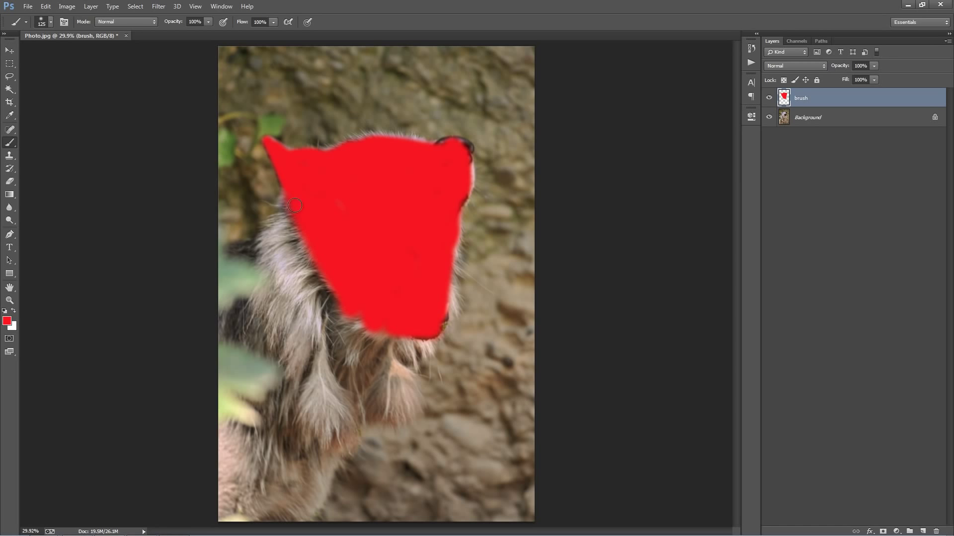
{"action": "mouse_move", "coordinate": [294, 205]}
{"action": "left_mouse_down"}
{"action": "mouse_move", "coordinate": [290, 248]}
{"action": "mouse_move", "coordinate": [289, 195]}
{"action": "mouse_move", "coordinate": [275, 256]}
{"action": "mouse_move", "coordinate": [287, 225]}
{"action": "mouse_move", "coordinate": [298, 301]}
{"action": "mouse_move", "coordinate": [321, 305]}
{"action": "mouse_move", "coordinate": [345, 289]}
{"action": "mouse_move", "coordinate": [356, 365]}
{"action": "mouse_move", "coordinate": [368, 373]}
{"action": "mouse_move", "coordinate": [387, 341]}
{"action": "mouse_move", "coordinate": [373, 372]}
{"action": "mouse_move", "coordinate": [392, 396]}
{"action": "mouse_move", "coordinate": [399, 389]}
{"action": "mouse_move", "coordinate": [366, 412]}
{"action": "mouse_move", "coordinate": [331, 404]}
{"action": "left_mouse_up"}
{"action": "key", "text": "bracketright"}
{"action": "key", "text": "bracketright"}
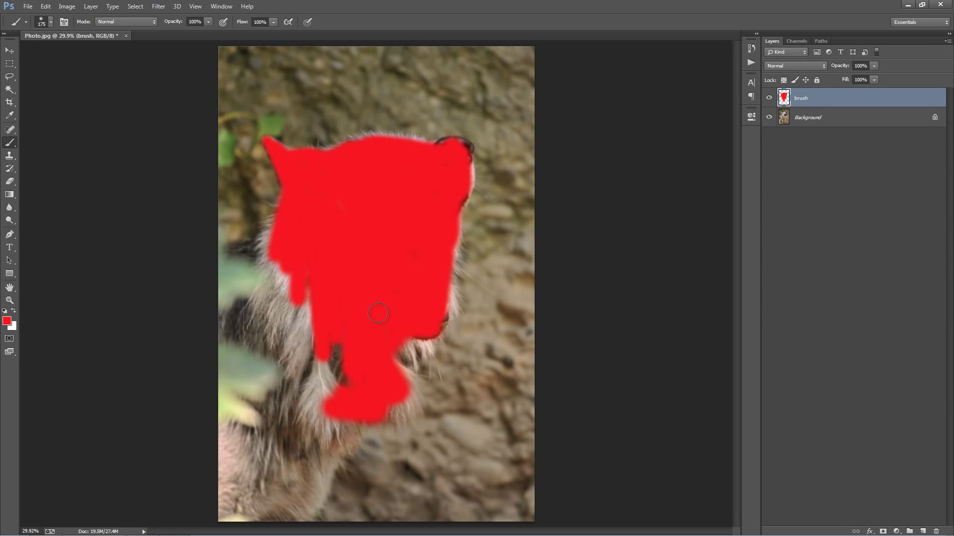
{"action": "mouse_move", "coordinate": [317, 328]}
{"action": "left_mouse_down"}
{"action": "mouse_move", "coordinate": [346, 375]}
{"action": "mouse_move", "coordinate": [320, 310]}
{"action": "mouse_move", "coordinate": [336, 352]}
{"action": "mouse_move", "coordinate": [317, 323]}
{"action": "mouse_move", "coordinate": [297, 322]}
{"action": "mouse_move", "coordinate": [292, 307]}
{"action": "mouse_move", "coordinate": [319, 332]}
{"action": "mouse_move", "coordinate": [279, 264]}
{"action": "mouse_move", "coordinate": [277, 239]}
{"action": "mouse_move", "coordinate": [273, 265]}
{"action": "mouse_move", "coordinate": [277, 231]}
{"action": "mouse_move", "coordinate": [272, 305]}
{"action": "mouse_move", "coordinate": [318, 396]}
{"action": "mouse_move", "coordinate": [378, 411]}
{"action": "mouse_move", "coordinate": [395, 403]}
{"action": "mouse_move", "coordinate": [404, 385]}
{"action": "mouse_move", "coordinate": [393, 351]}
{"action": "mouse_move", "coordinate": [418, 326]}
{"action": "left_mouse_up"}
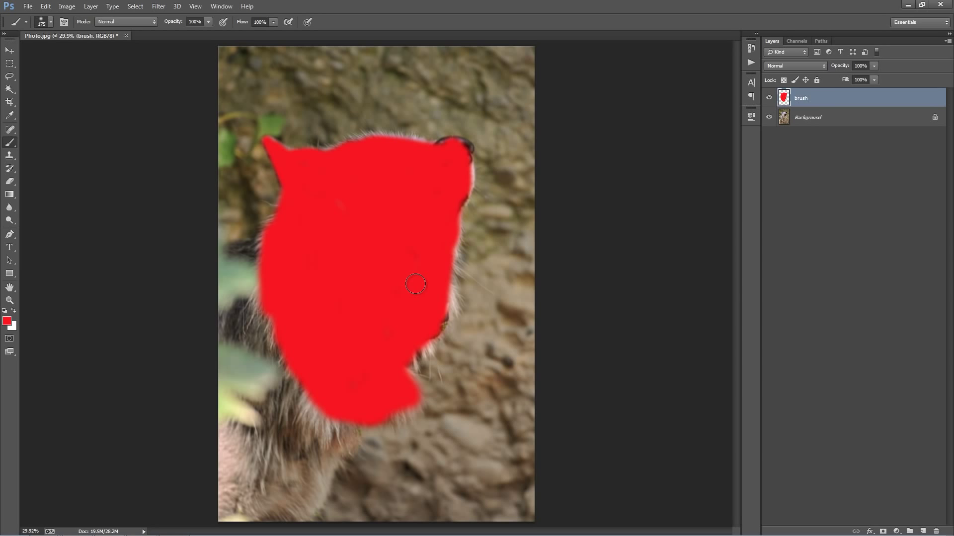
Step: With the Eraser at 50% opacity, fade the bottom and lower-left edges of the red paint
{"action": "key", "text": "e"}
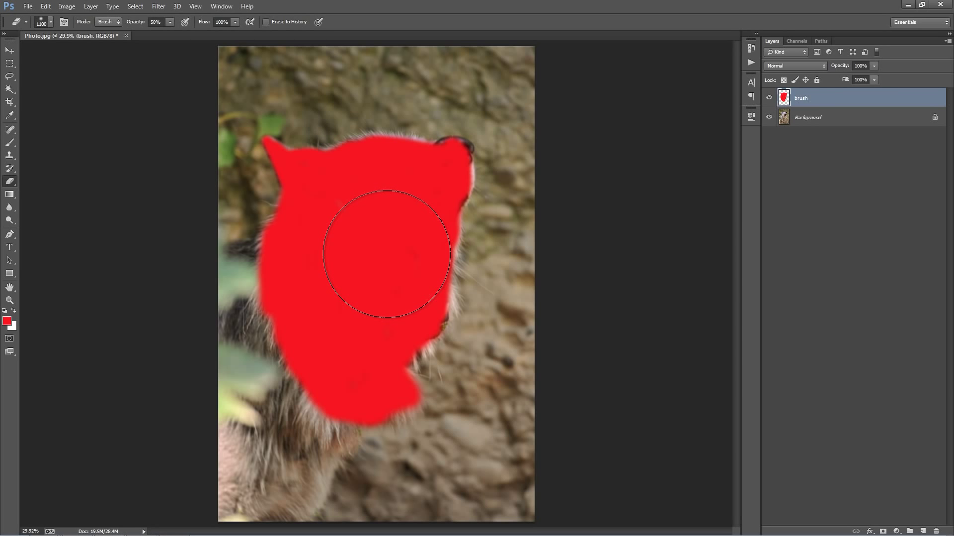
{"action": "left_click", "coordinate": [156, 22]}
{"action": "left_click", "coordinate": [9, 50]}
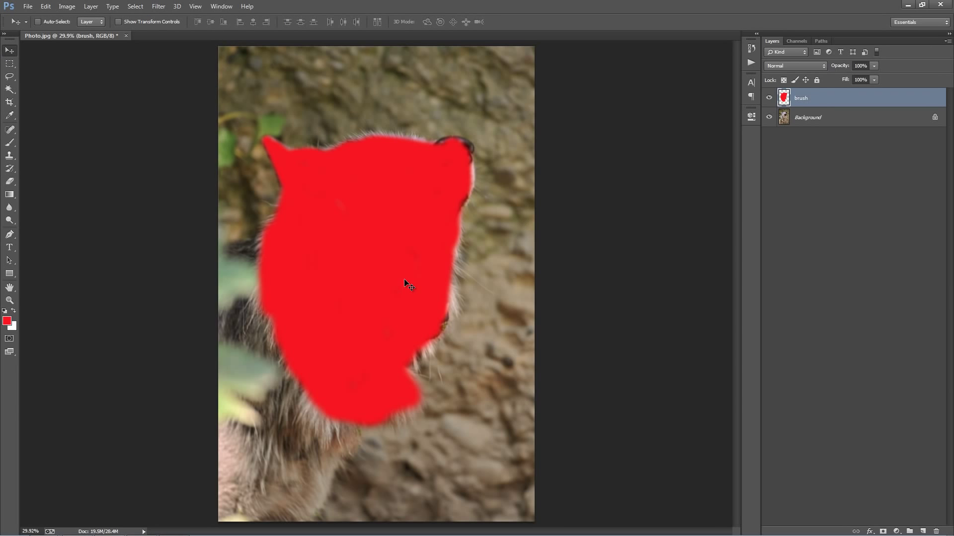
{"action": "key", "text": "e"}
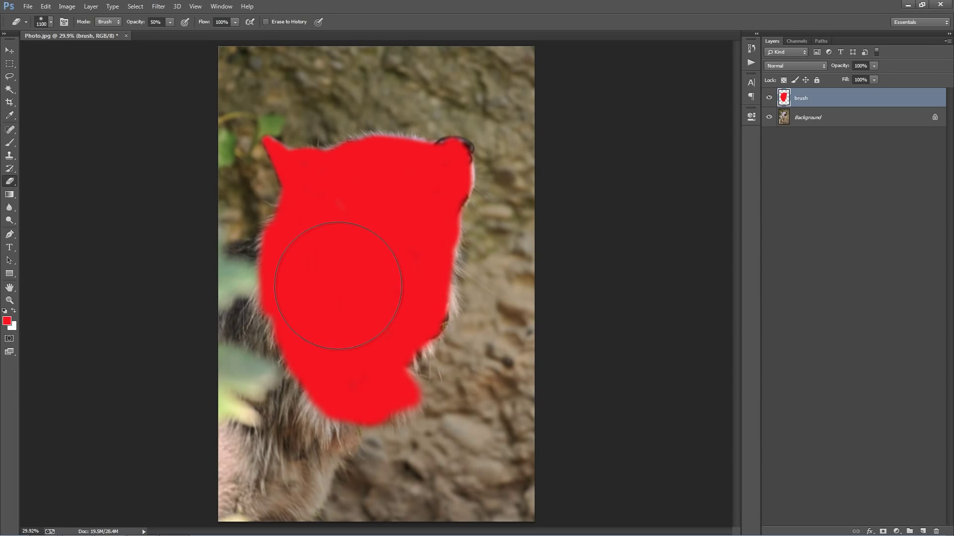
{"action": "right_click", "coordinate": [338, 286]}
{"action": "key", "text": "Escape"}
{"action": "left_click_drag", "start_coordinate": [454, 428], "coordinate": [427, 427]}
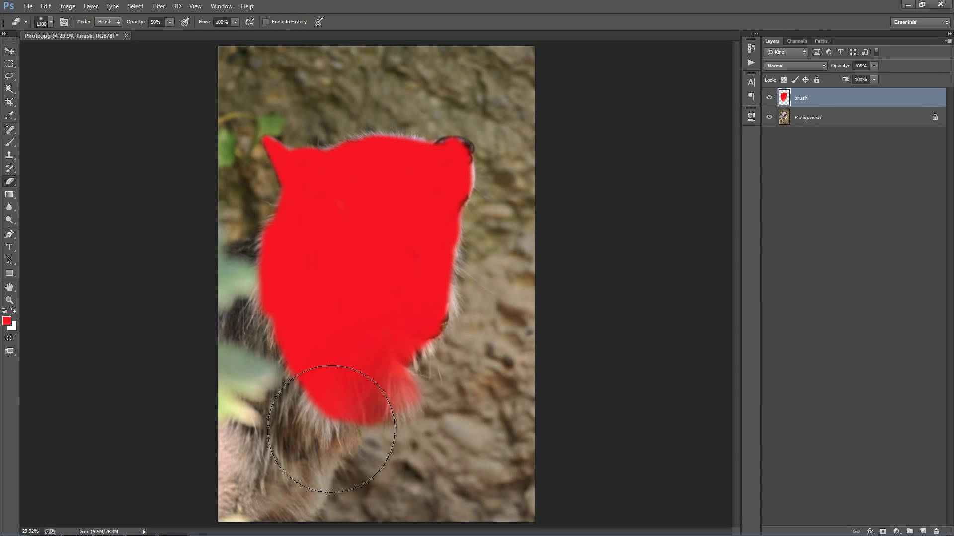
{"action": "mouse_move", "coordinate": [331, 430]}
{"action": "left_mouse_down"}
{"action": "mouse_move", "coordinate": [303, 427]}
{"action": "mouse_move", "coordinate": [336, 453]}
{"action": "mouse_move", "coordinate": [398, 447]}
{"action": "left_mouse_up"}
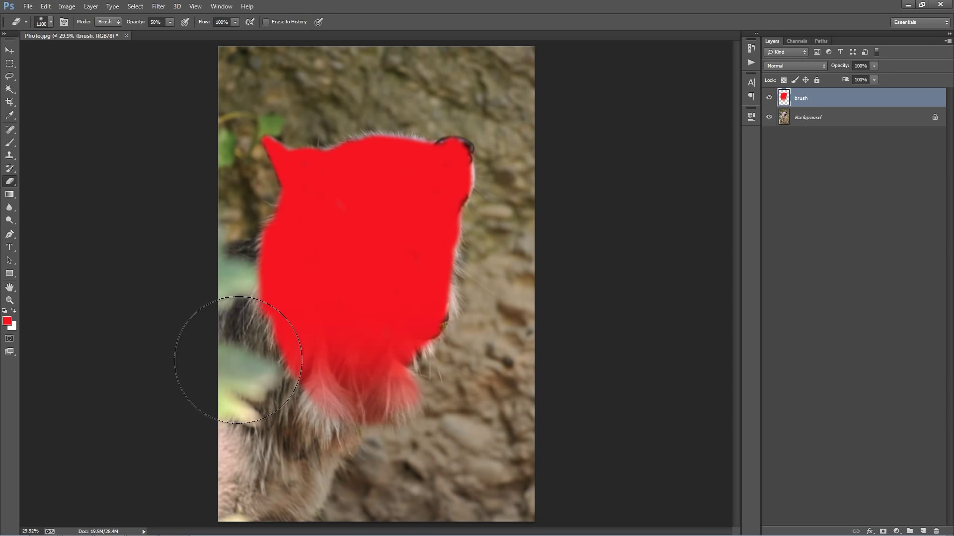
{"action": "mouse_move", "coordinate": [238, 360]}
{"action": "left_mouse_down"}
{"action": "mouse_move", "coordinate": [210, 284]}
{"action": "mouse_move", "coordinate": [211, 328]}
{"action": "mouse_move", "coordinate": [282, 420]}
{"action": "mouse_move", "coordinate": [331, 439]}
{"action": "mouse_move", "coordinate": [401, 440]}
{"action": "mouse_move", "coordinate": [254, 418]}
{"action": "left_mouse_up"}
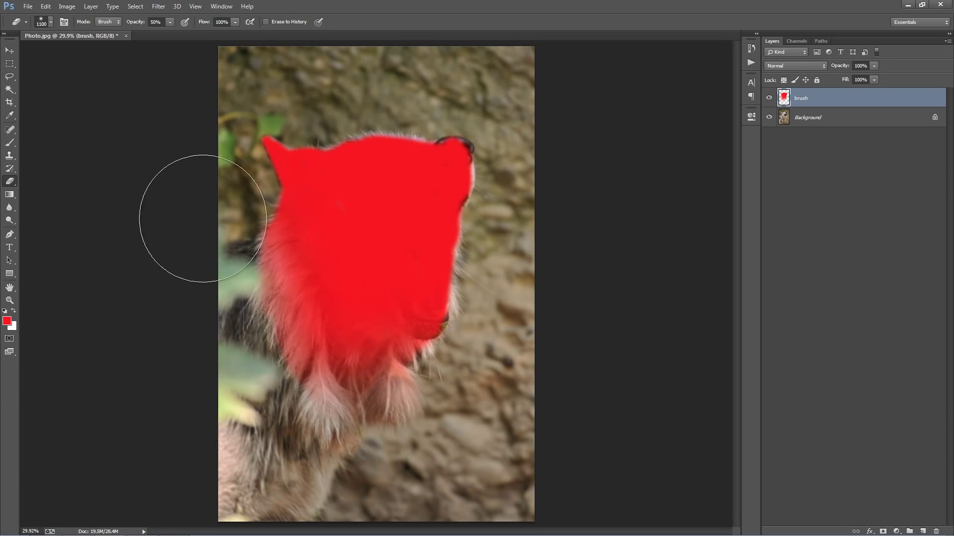
{"action": "key", "text": "v"}
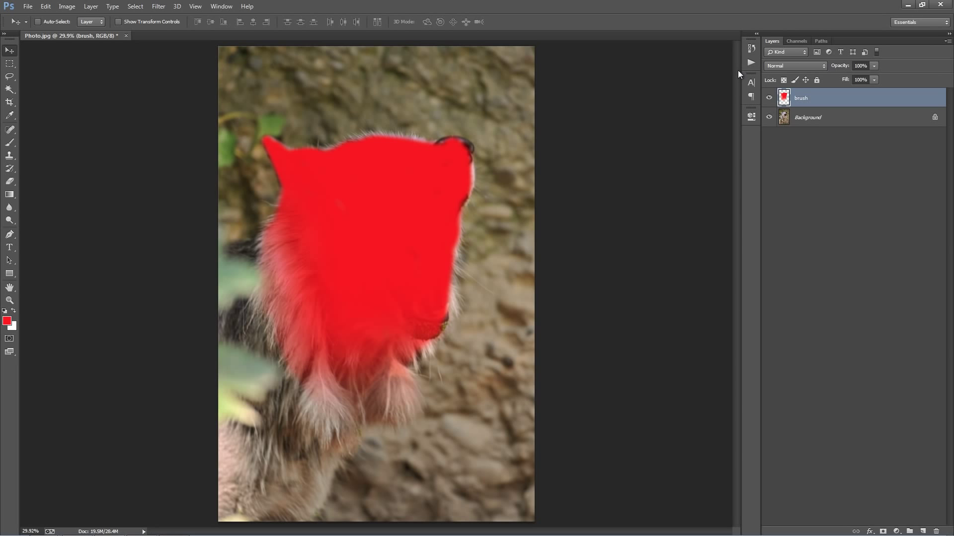
Step: Show the Actions panel, load SoftFocus.atn, and select its Soft Focus action
{"action": "left_click", "coordinate": [221, 6]}
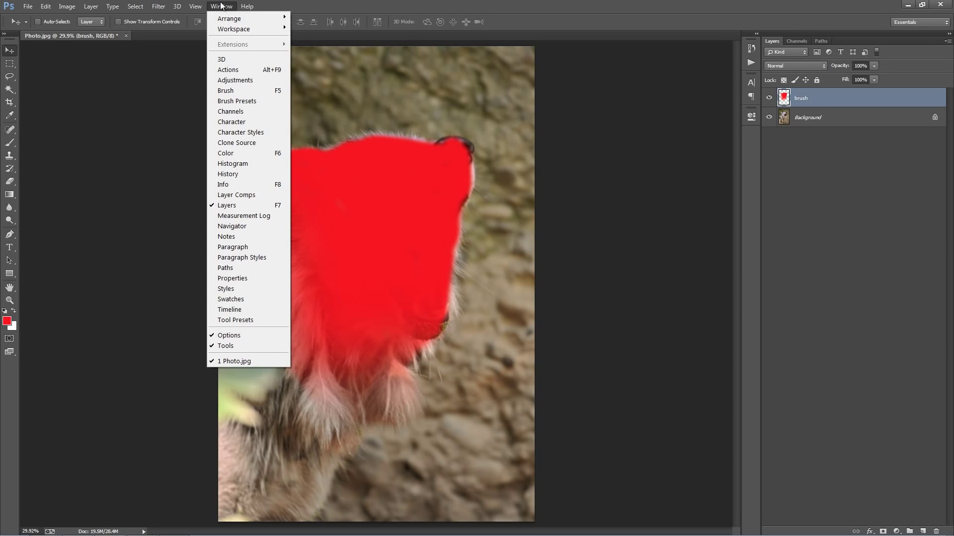
{"action": "left_click", "coordinate": [249, 73]}
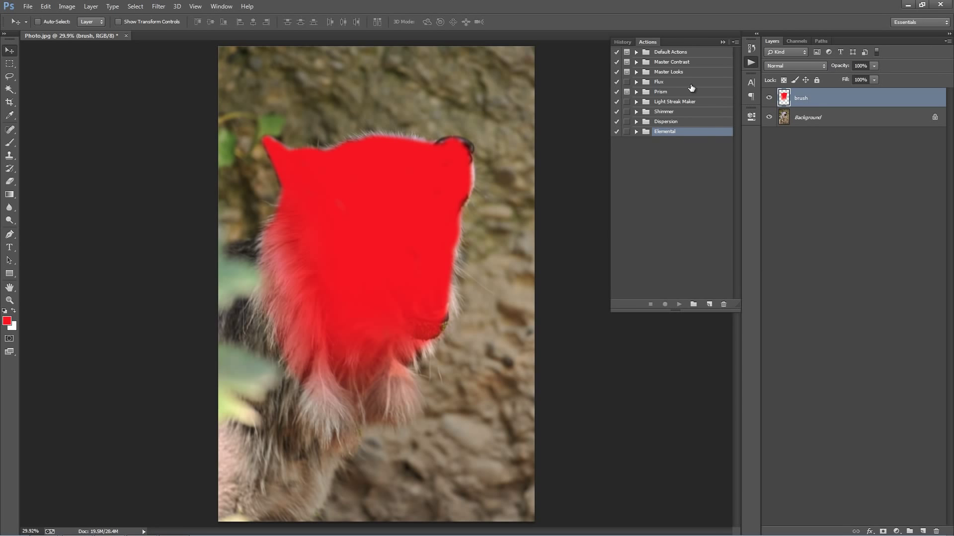
{"action": "left_click", "coordinate": [734, 43]}
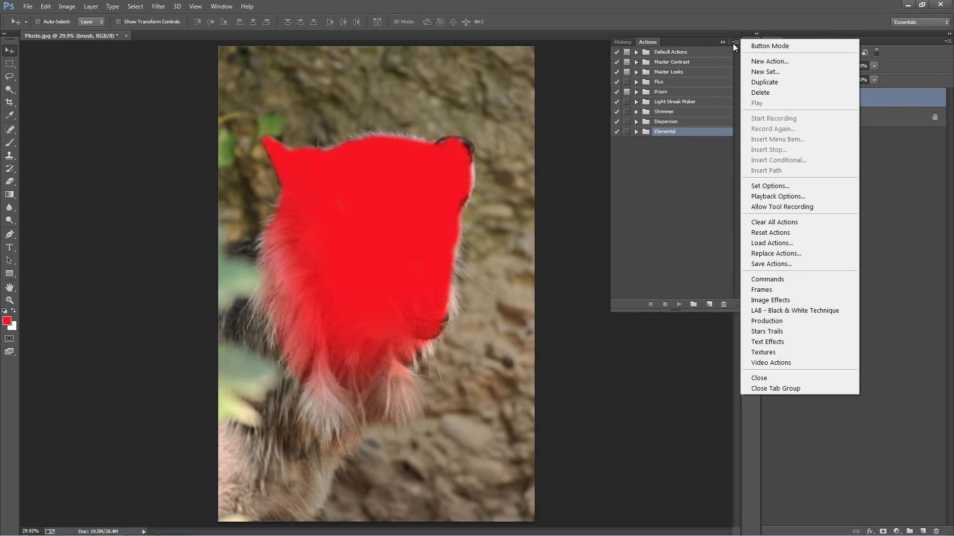
{"action": "left_click", "coordinate": [791, 243]}
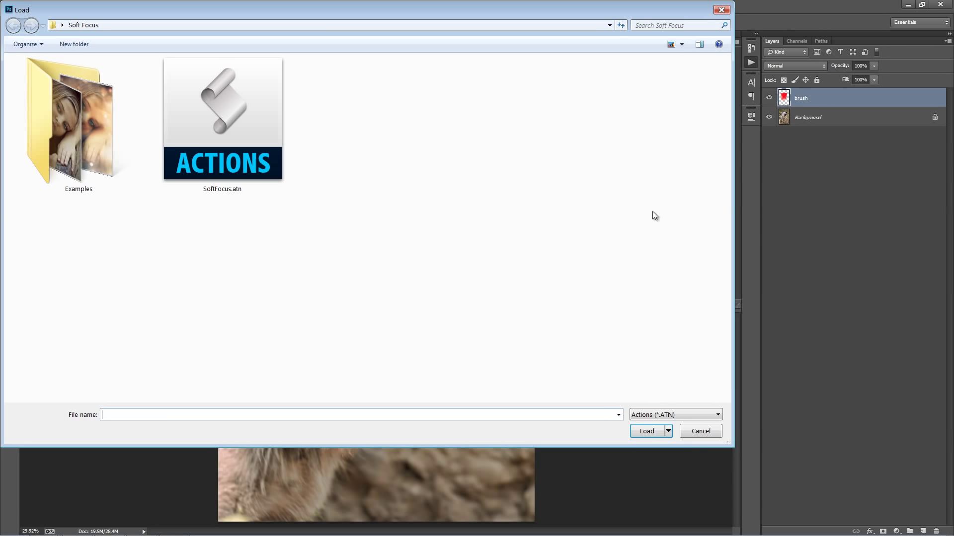
{"action": "double_click", "coordinate": [209, 192]}
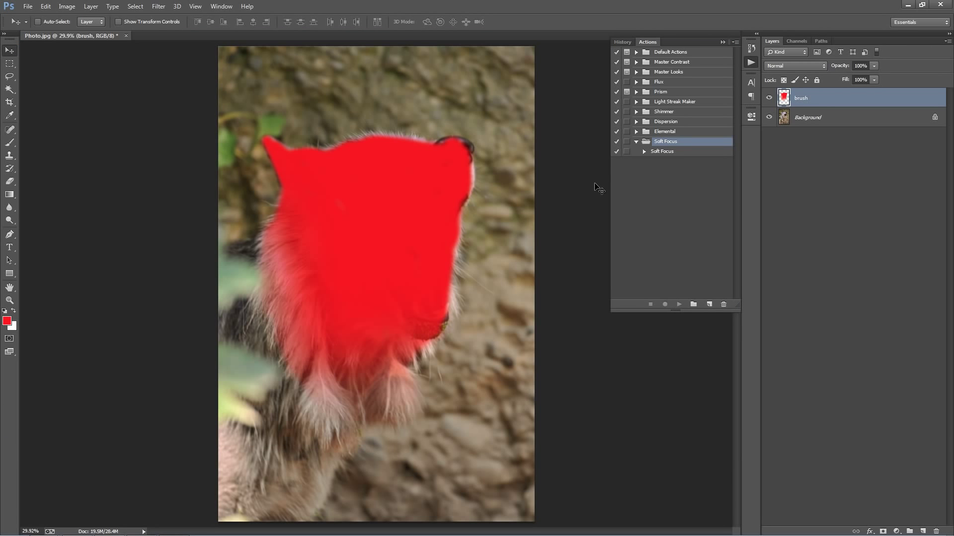
{"action": "left_click", "coordinate": [661, 151]}
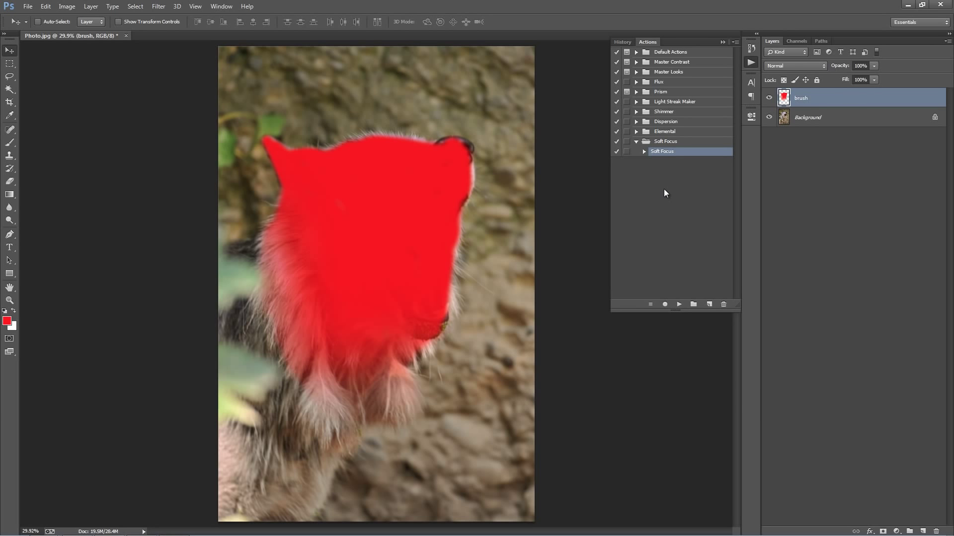
Step: Play the Soft Focus action on the wolf photo and collapse the Actions panel
{"action": "left_click", "coordinate": [678, 304]}
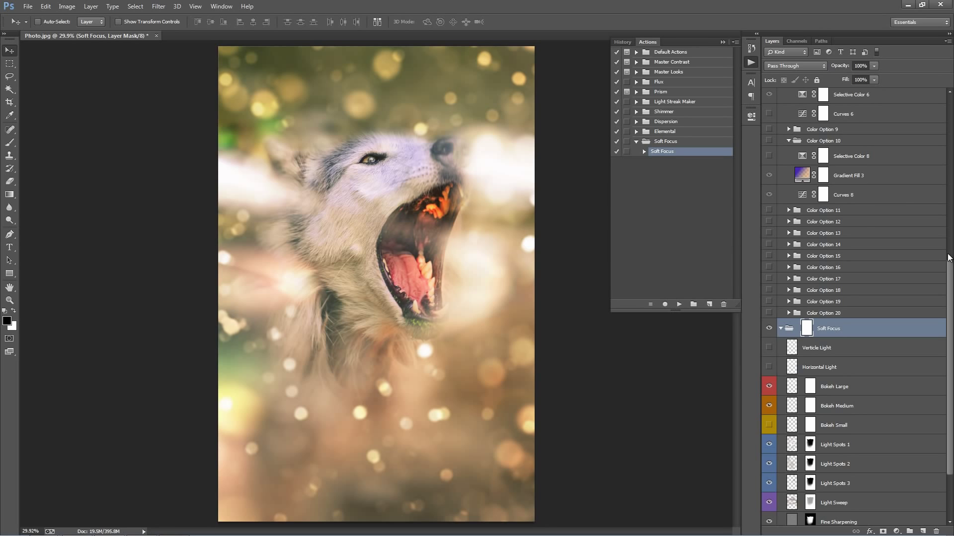
{"action": "left_click", "coordinate": [722, 42]}
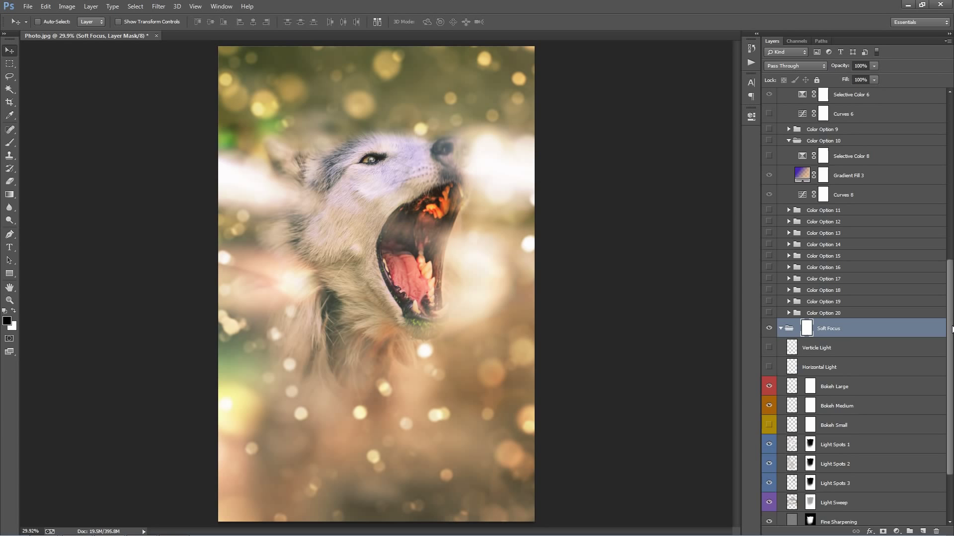
{"action": "left_click_drag", "start_coordinate": [951, 329], "coordinate": [952, 379]}
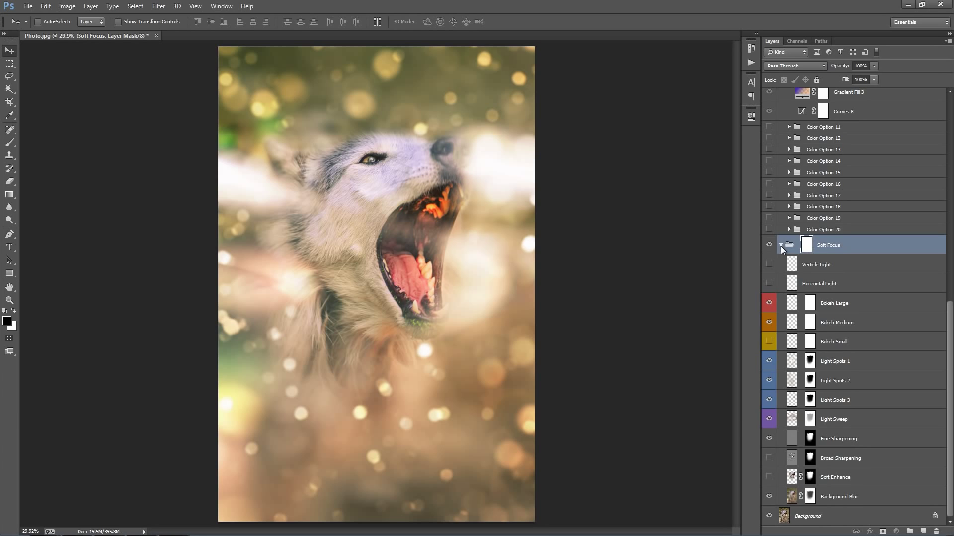
{"action": "left_click", "coordinate": [780, 246], "text": "alt"}
{"action": "left_click", "coordinate": [781, 117]}
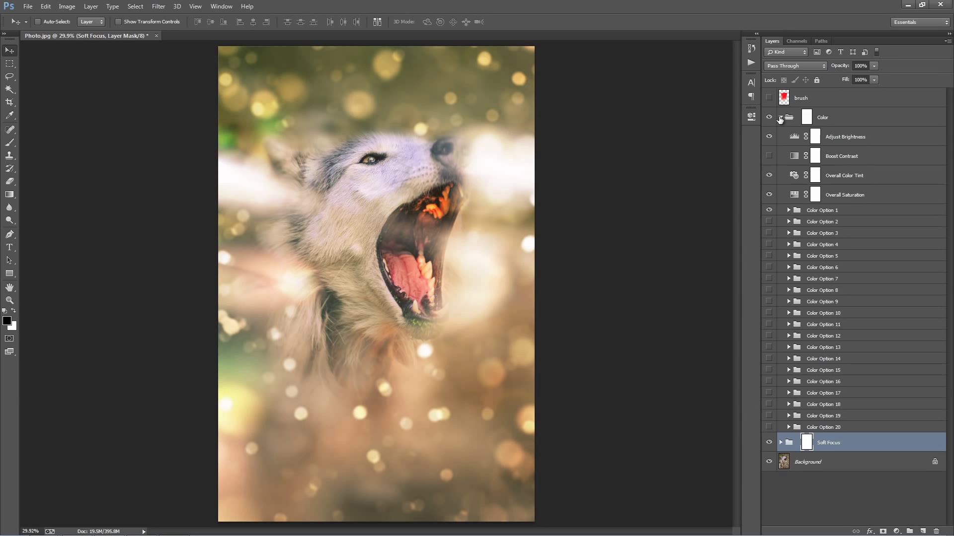
{"action": "left_click", "coordinate": [780, 117]}
{"action": "left_click", "coordinate": [780, 136]}
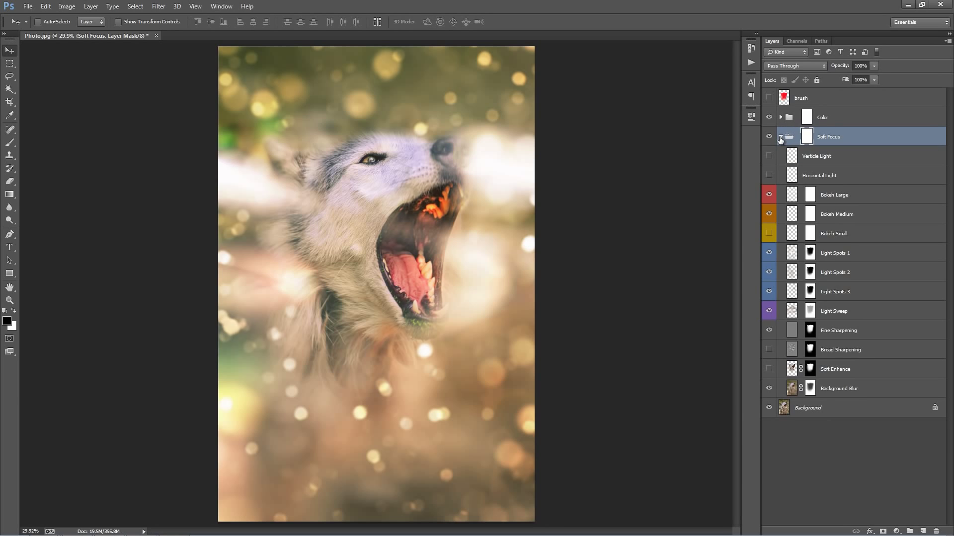
{"action": "left_click", "coordinate": [781, 137]}
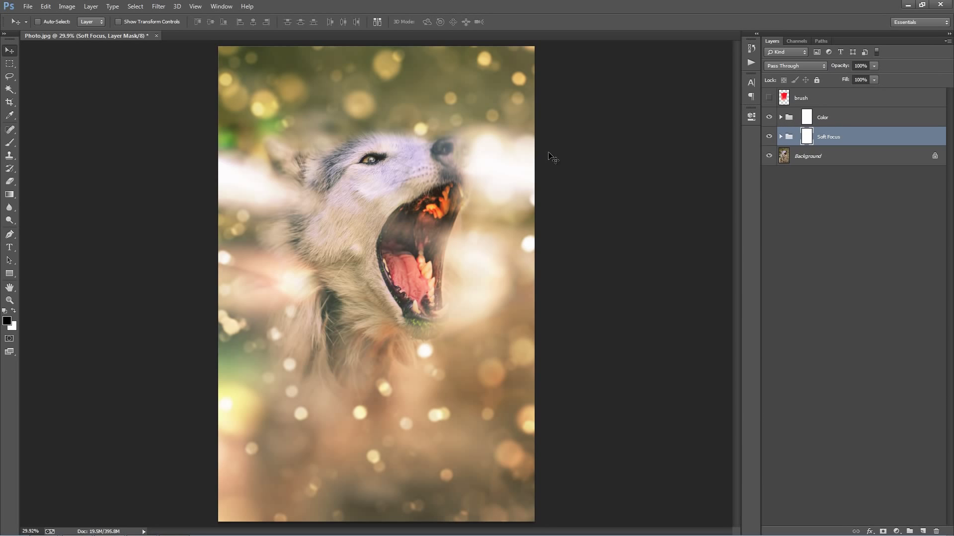
{"action": "left_click", "coordinate": [834, 102]}
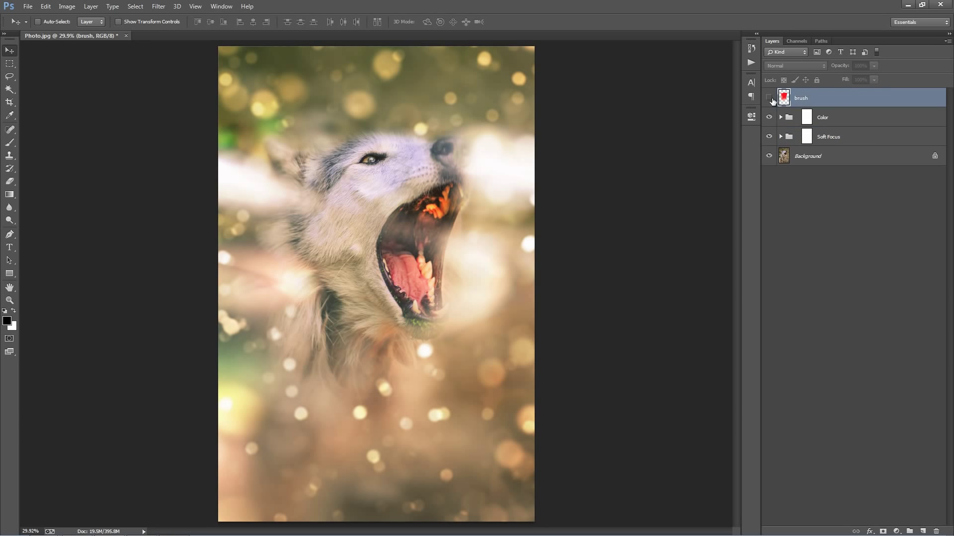
{"action": "left_click", "coordinate": [769, 98]}
{"action": "left_click", "coordinate": [770, 98]}
{"action": "left_click", "coordinate": [845, 119]}
{"action": "left_click", "coordinate": [847, 139], "text": "shift"}
{"action": "key", "text": "Delete"}
{"action": "left_click", "coordinate": [769, 98]}
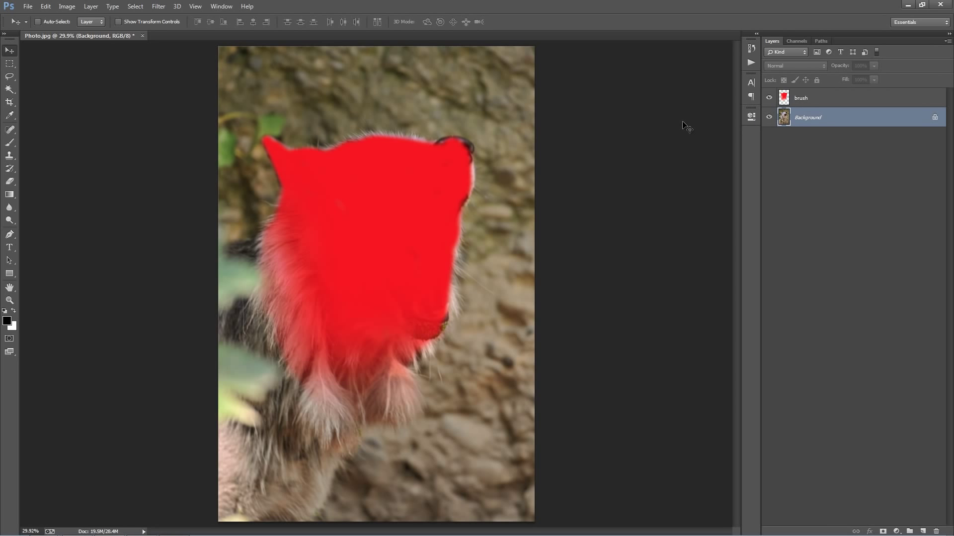
{"action": "key", "text": "ctrl+z"}
{"action": "left_click", "coordinate": [768, 98]}
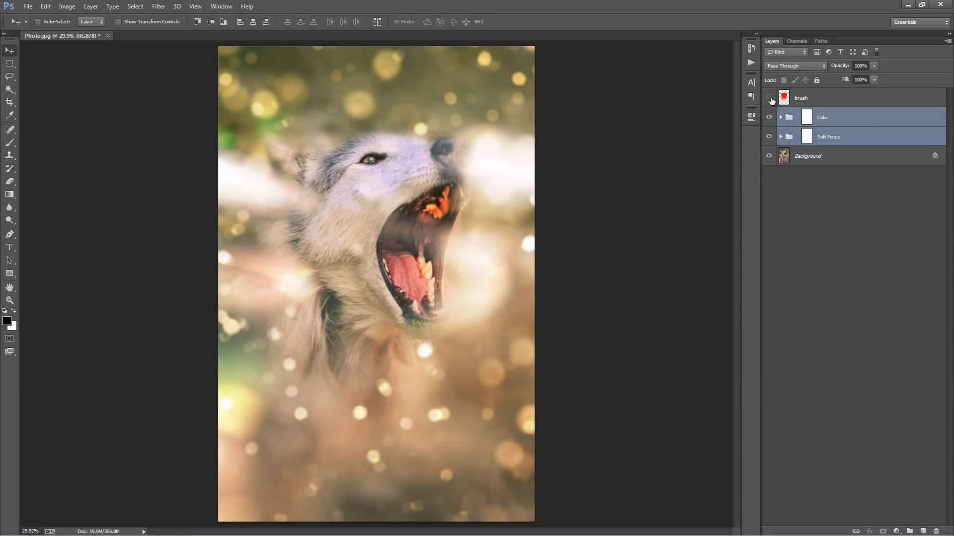
{"action": "left_click", "coordinate": [869, 121]}
{"action": "left_click", "coordinate": [770, 118]}
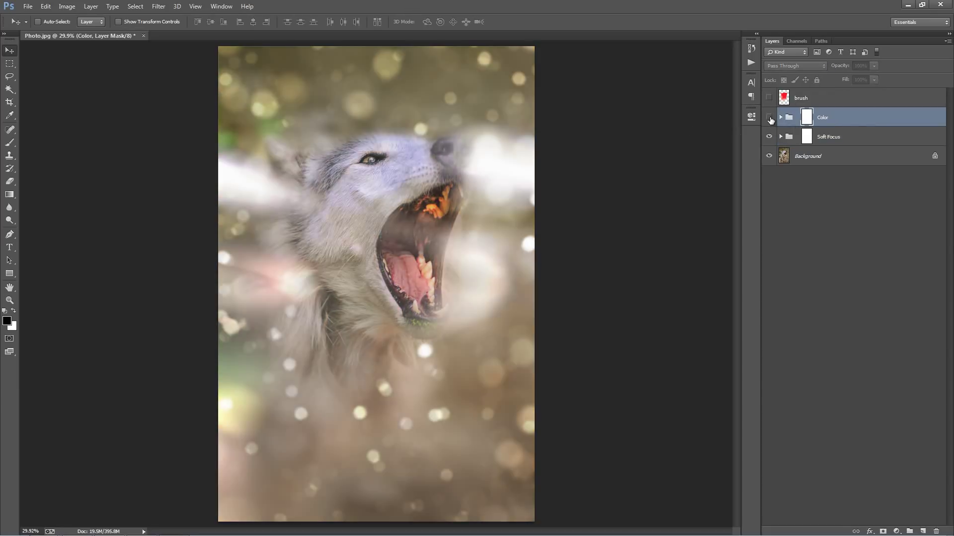
{"action": "left_click", "coordinate": [770, 118]}
{"action": "left_click", "coordinate": [768, 137]}
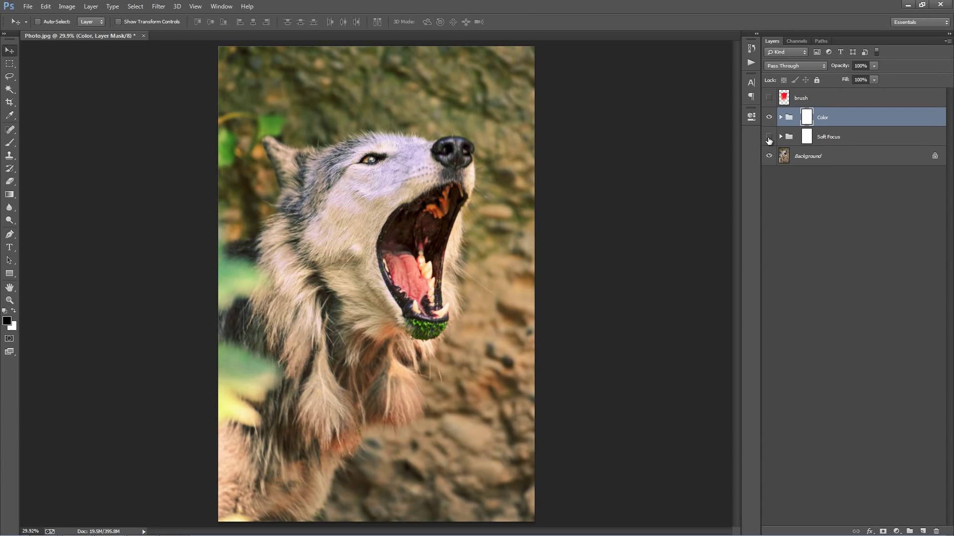
{"action": "left_click", "coordinate": [769, 137]}
{"action": "left_click", "coordinate": [769, 138]}
{"action": "left_click", "coordinate": [769, 138]}
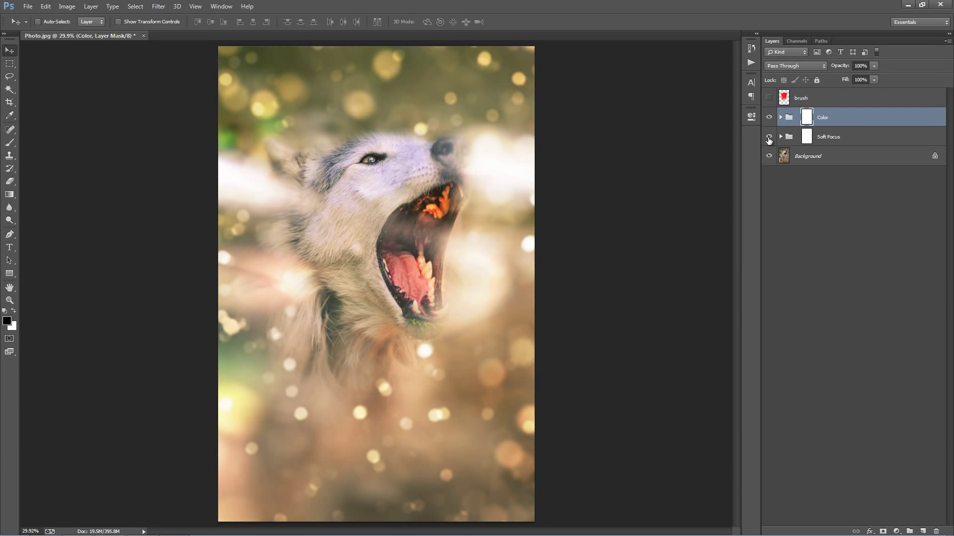
{"action": "left_click", "coordinate": [840, 138]}
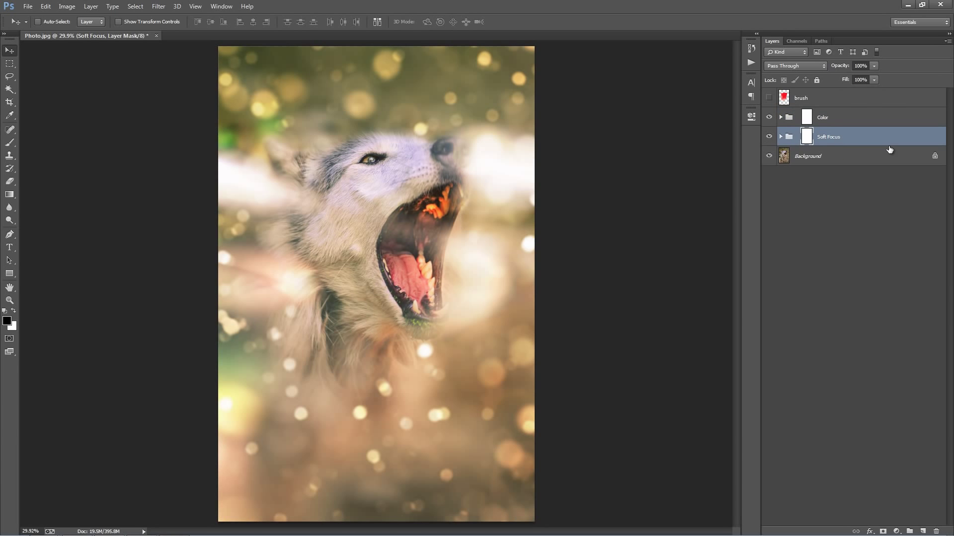
Step: Expand the Soft Focus group and preview the Verticle Light layer, leaving it hidden
{"action": "left_click", "coordinate": [780, 137]}
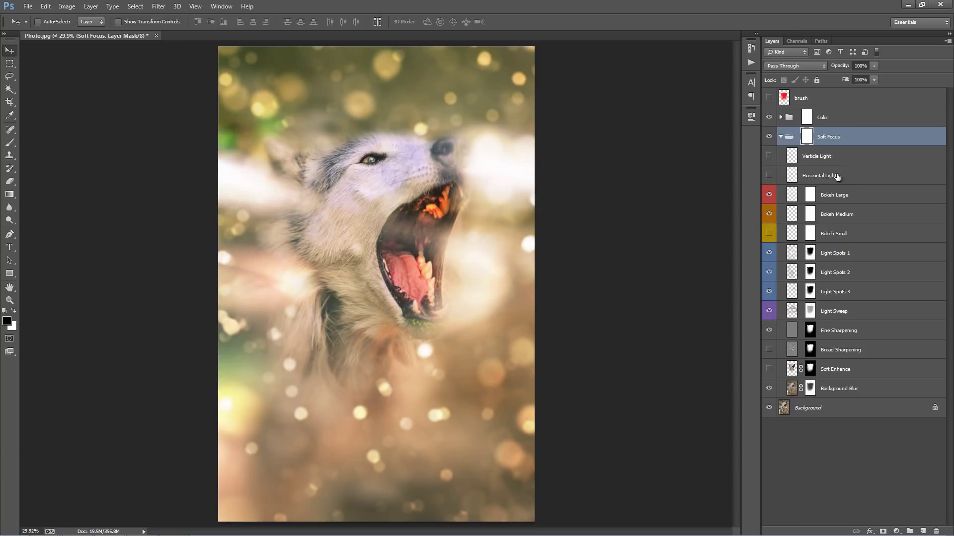
{"action": "left_click", "coordinate": [826, 160]}
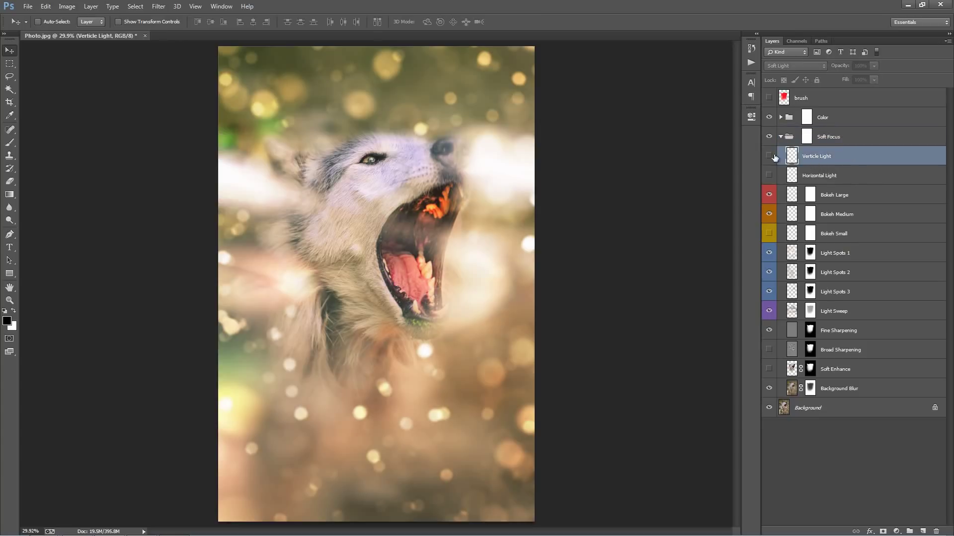
{"action": "left_click", "coordinate": [770, 157]}
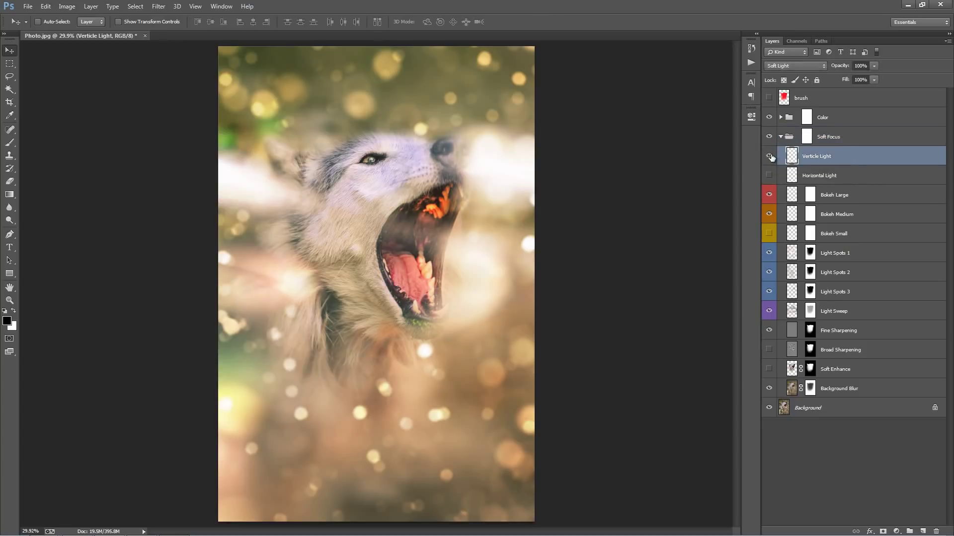
{"action": "left_click", "coordinate": [769, 157]}
{"action": "left_click", "coordinate": [770, 156]}
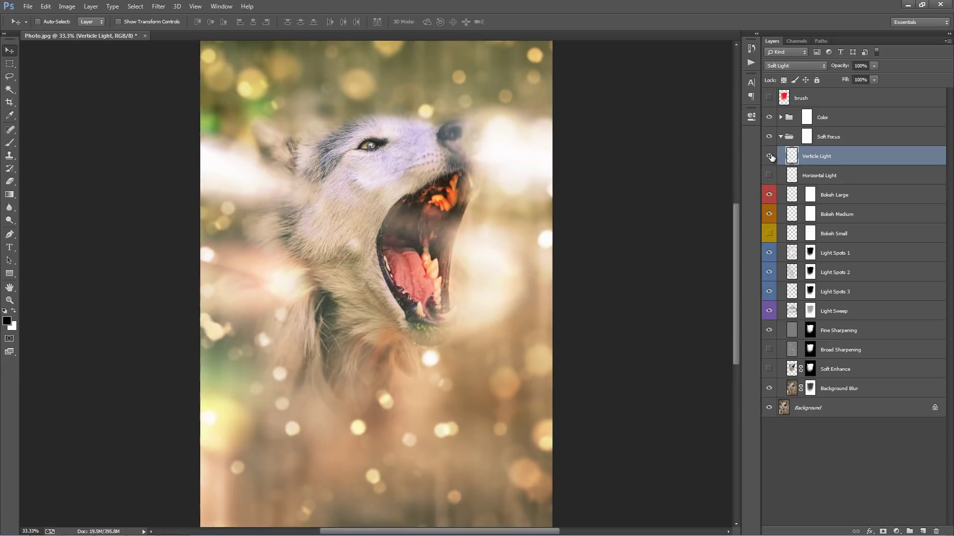
{"action": "key", "text": "ctrl+plus"}
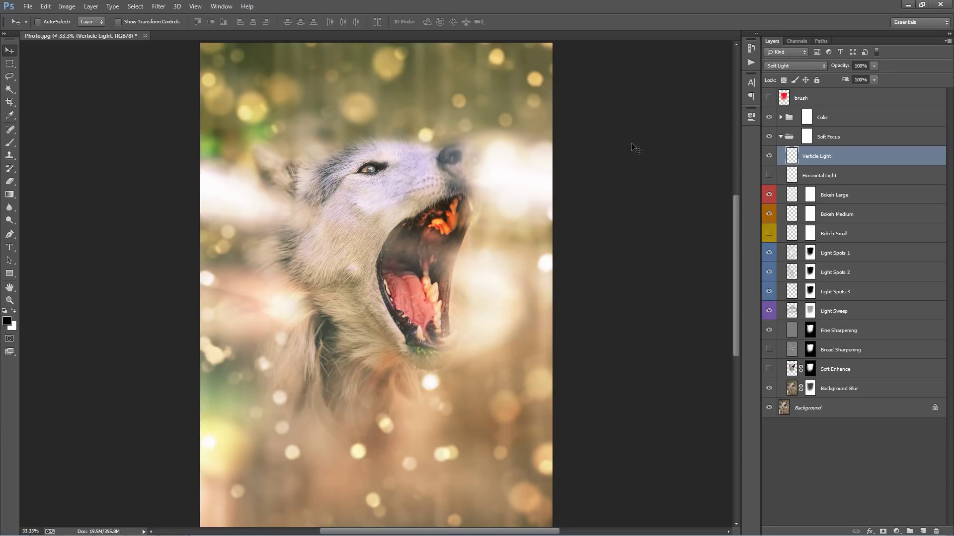
{"action": "left_click", "coordinate": [770, 158]}
{"action": "left_click", "coordinate": [770, 158]}
{"action": "left_click", "coordinate": [769, 156]}
Step: Preview the Horizontal Light layer's streaks, leaving it hidden
{"action": "left_click", "coordinate": [845, 178]}
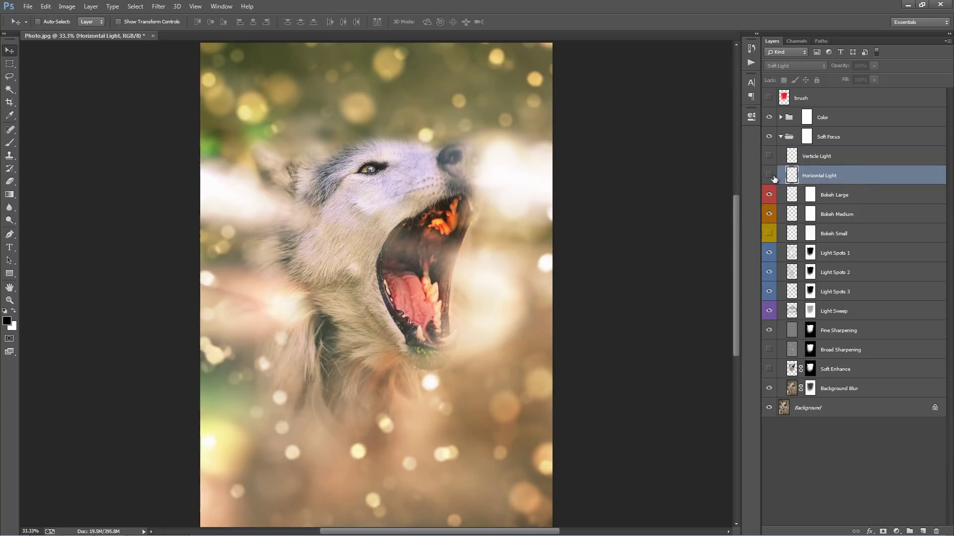
{"action": "left_click", "coordinate": [769, 176]}
{"action": "left_click", "coordinate": [769, 176]}
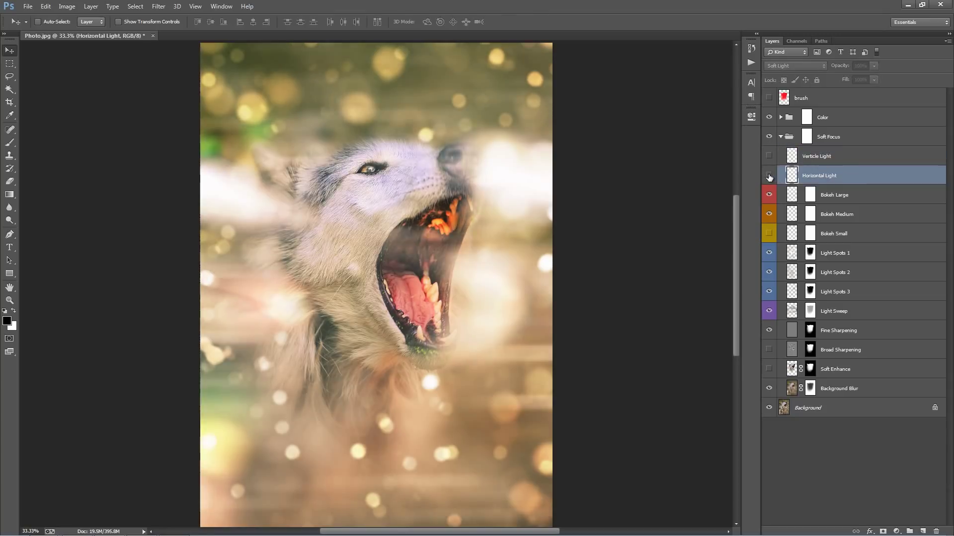
{"action": "left_click", "coordinate": [769, 177]}
{"action": "left_click", "coordinate": [769, 177]}
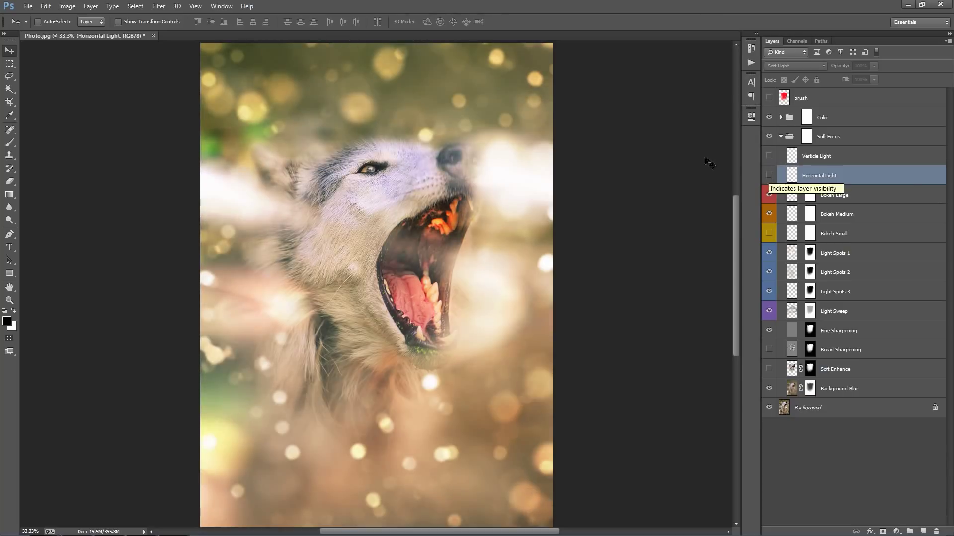
{"action": "left_click", "coordinate": [851, 197]}
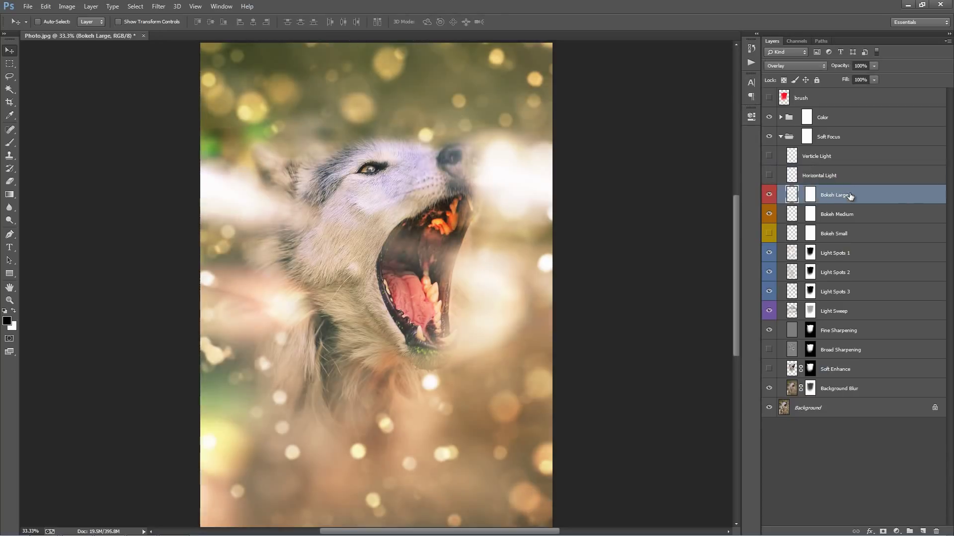
{"action": "left_click", "coordinate": [855, 233], "text": "shift"}
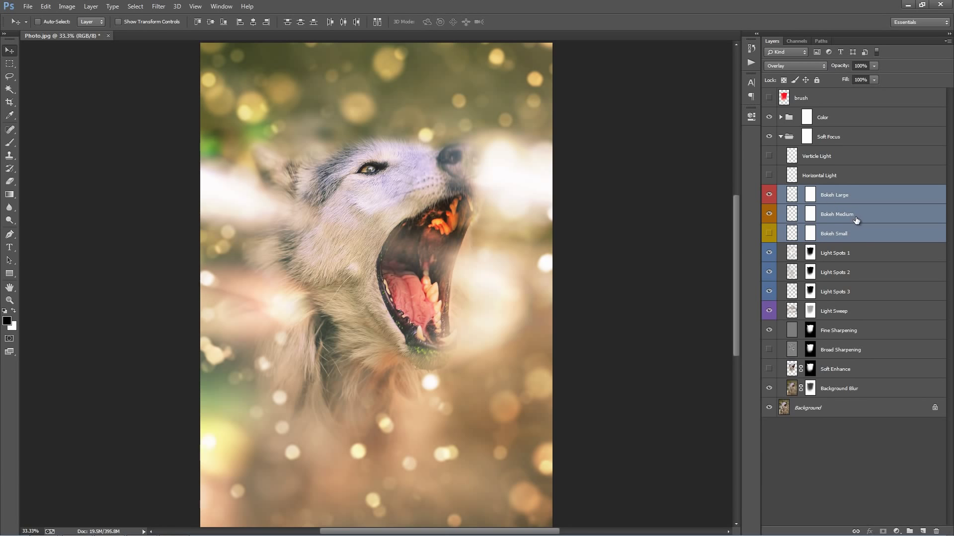
{"action": "left_click", "coordinate": [848, 236]}
{"action": "left_click", "coordinate": [847, 197]}
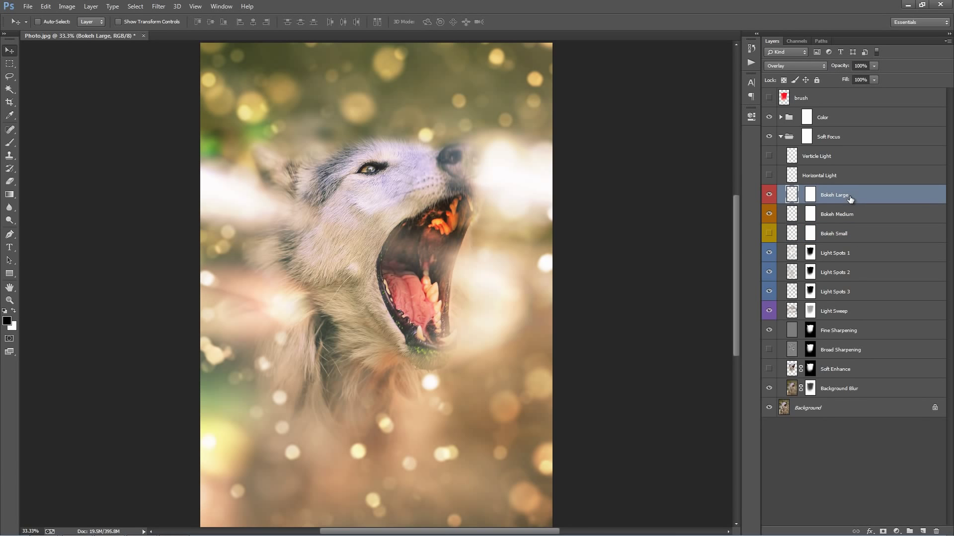
{"action": "left_click", "coordinate": [769, 196]}
{"action": "left_click", "coordinate": [769, 196]}
{"action": "left_click", "coordinate": [769, 196]}
{"action": "left_click", "coordinate": [770, 195]}
{"action": "left_click", "coordinate": [769, 215]}
{"action": "left_click", "coordinate": [769, 215]}
{"action": "left_click", "coordinate": [769, 214]}
{"action": "left_click", "coordinate": [769, 214]}
{"action": "left_click", "coordinate": [769, 233]}
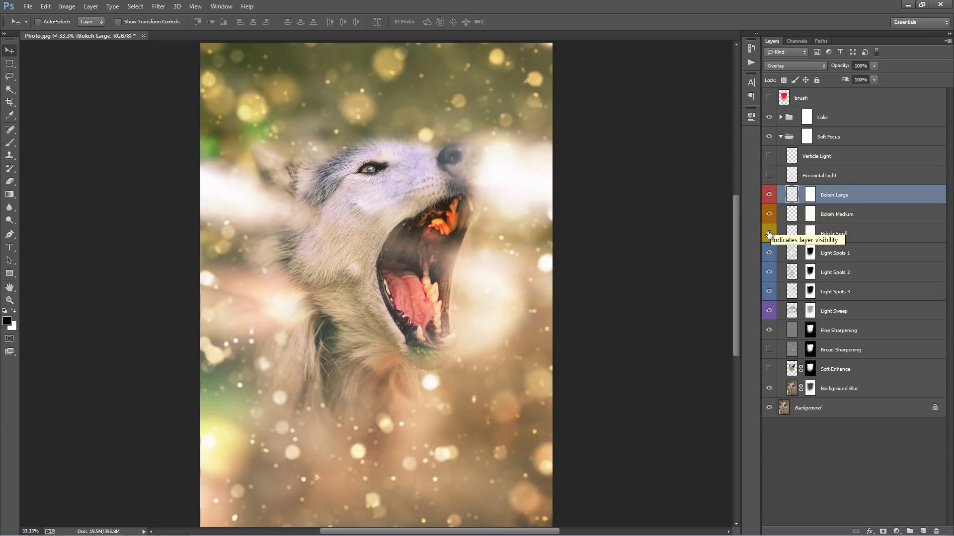
{"action": "left_click", "coordinate": [769, 234]}
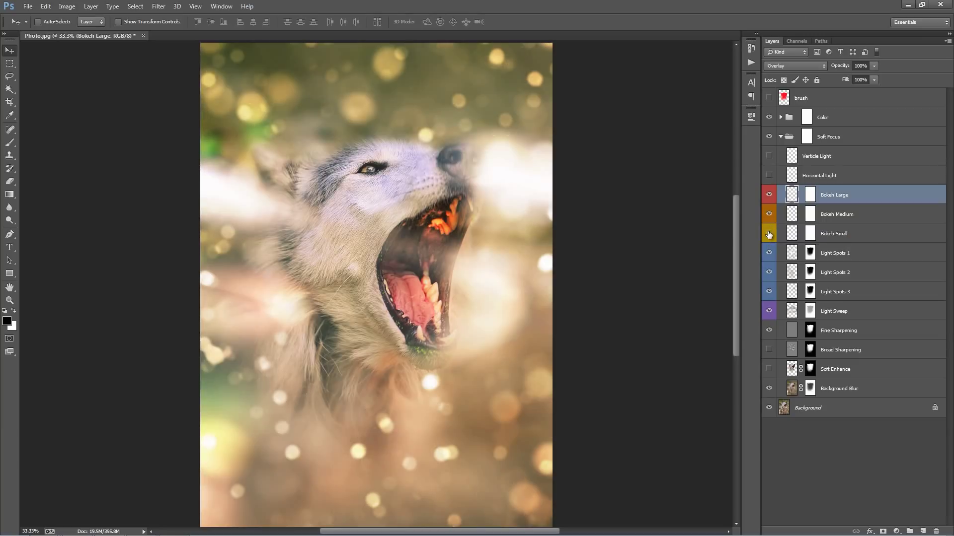
{"action": "left_click", "coordinate": [769, 234]}
{"action": "left_click", "coordinate": [853, 215]}
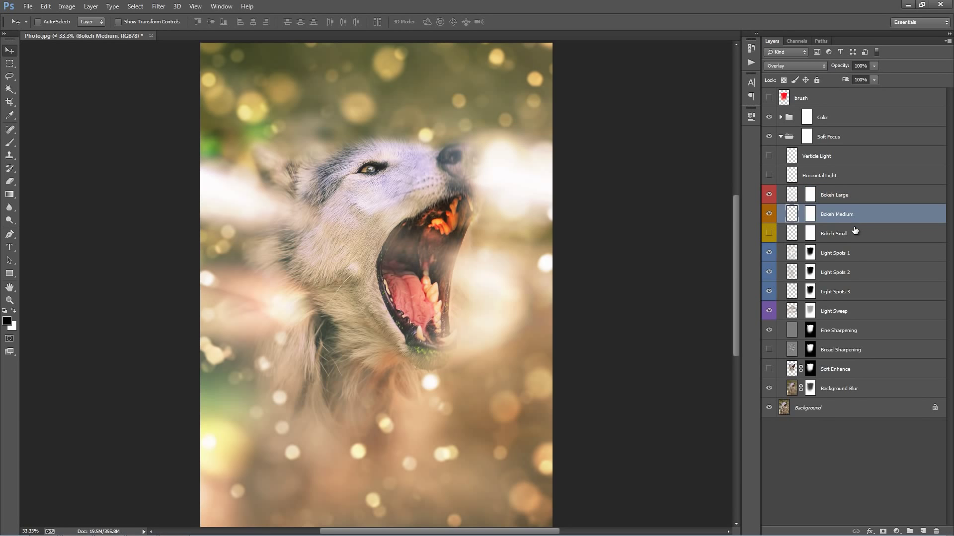
{"action": "left_click", "coordinate": [854, 230]}
{"action": "left_click", "coordinate": [852, 218]}
{"action": "left_click", "coordinate": [822, 199]}
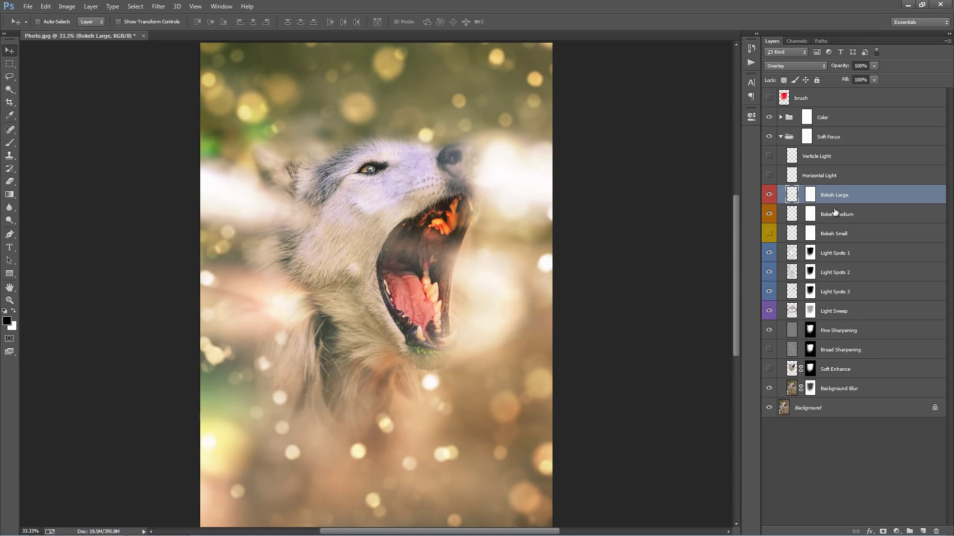
Step: Paint out Bokeh Large spots at top left and lower right on its mask, brush 700–800
{"action": "left_click", "coordinate": [810, 198]}
{"action": "key", "text": "b"}
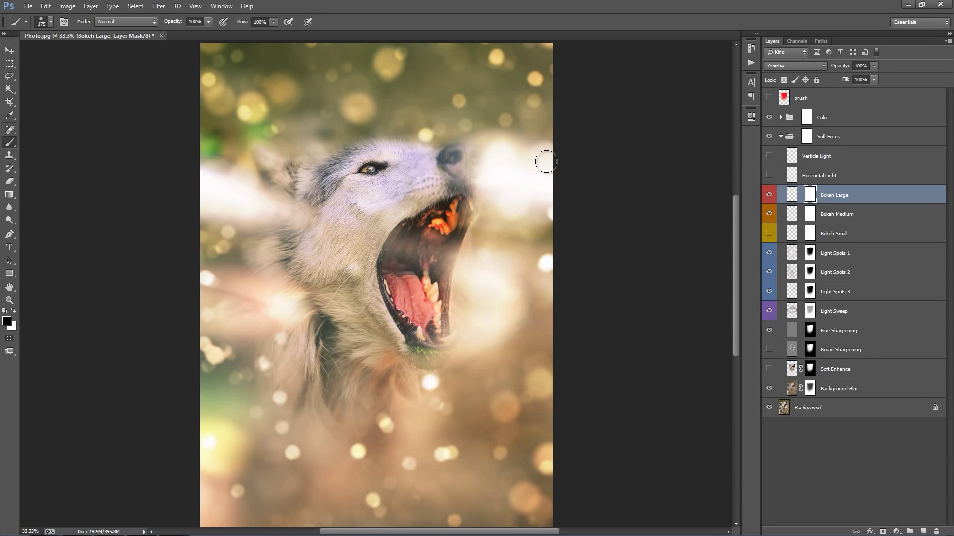
{"action": "key", "text": "bracketright"}
{"action": "key", "text": "bracketright"}
{"action": "key", "text": "bracketright"}
{"action": "key", "text": "bracketright"}
{"action": "key", "text": "bracketright"}
{"action": "key", "text": "bracketright"}
{"action": "key", "text": "bracketright"}
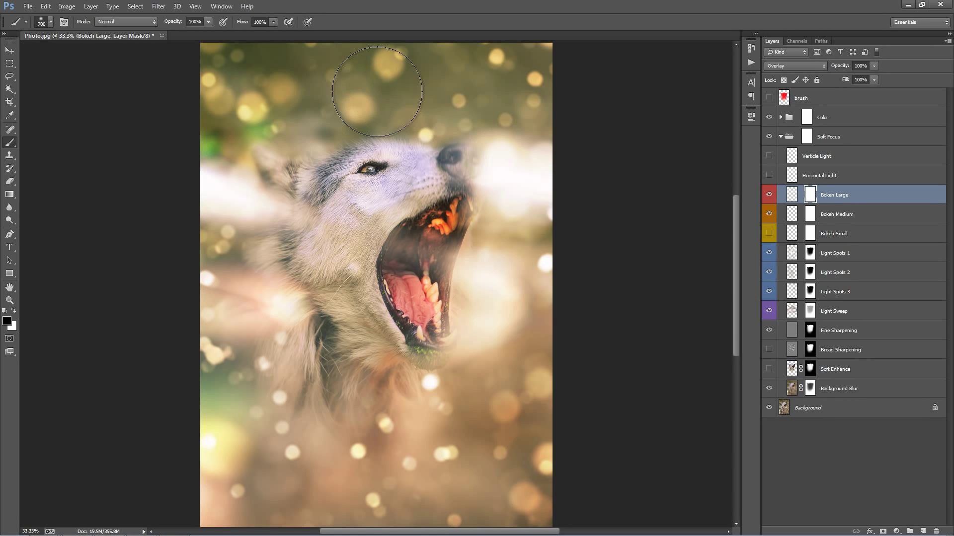
{"action": "mouse_move", "coordinate": [377, 92]}
{"action": "left_mouse_down"}
{"action": "mouse_move", "coordinate": [288, 93]}
{"action": "mouse_move", "coordinate": [258, 82]}
{"action": "mouse_move", "coordinate": [387, 125]}
{"action": "mouse_move", "coordinate": [275, 121]}
{"action": "mouse_move", "coordinate": [218, 99]}
{"action": "left_mouse_up"}
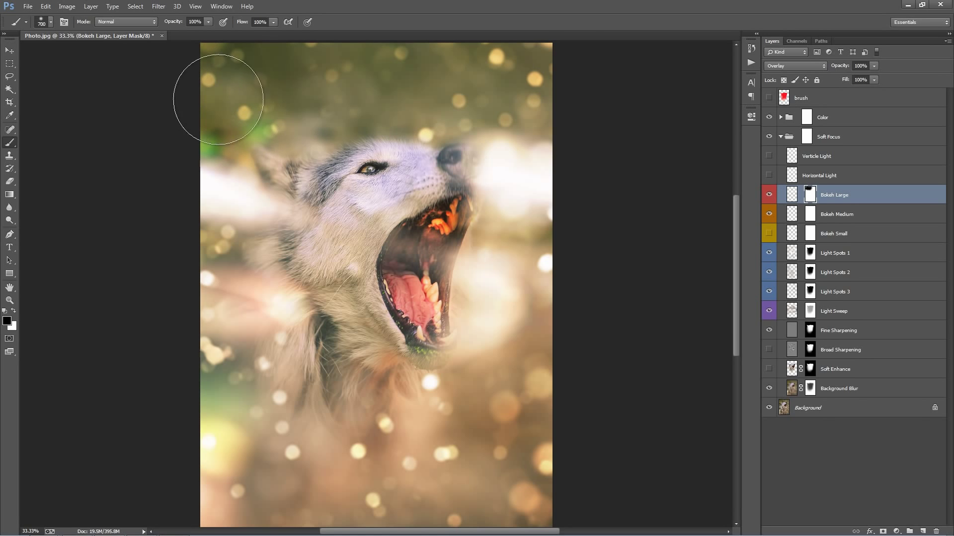
{"action": "key", "text": "bracketright"}
{"action": "mouse_move", "coordinate": [528, 405]}
{"action": "left_mouse_down"}
{"action": "mouse_move", "coordinate": [482, 410]}
{"action": "mouse_move", "coordinate": [485, 379]}
{"action": "left_mouse_up"}
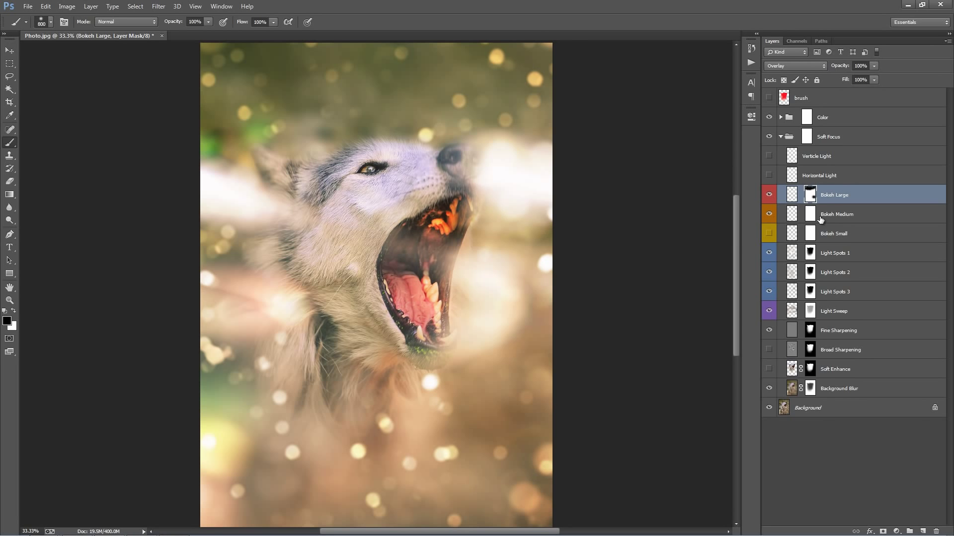
Step: Paint out medium spots on the Bokeh Medium mask and small specks on the Bokeh Small mask
{"action": "left_click", "coordinate": [821, 218]}
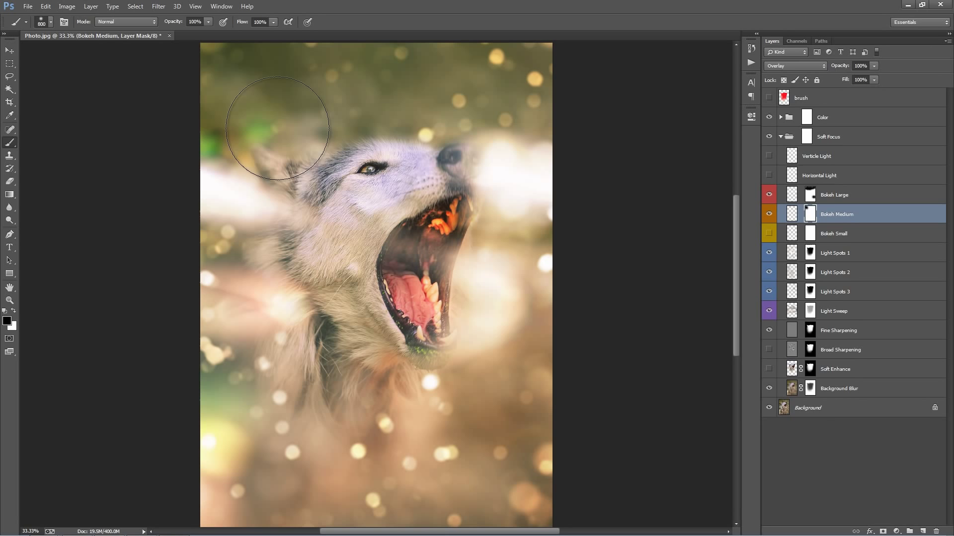
{"action": "left_click_drag", "start_coordinate": [457, 96], "coordinate": [512, 95]}
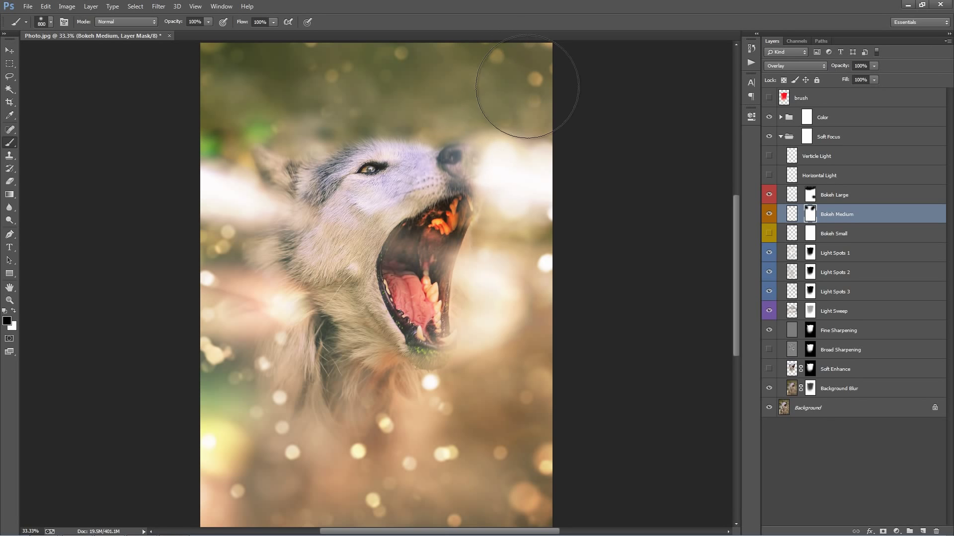
{"action": "left_click", "coordinate": [320, 407]}
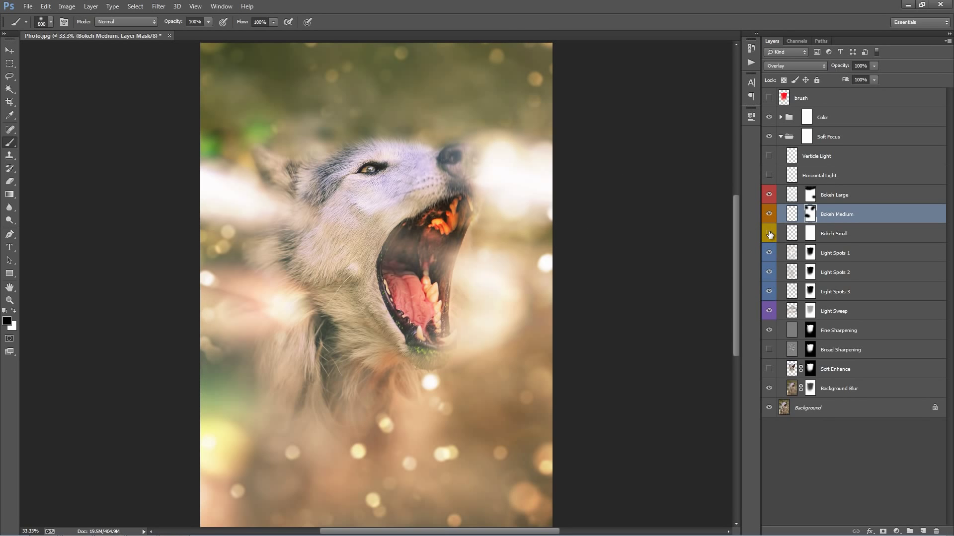
{"action": "left_click", "coordinate": [769, 235]}
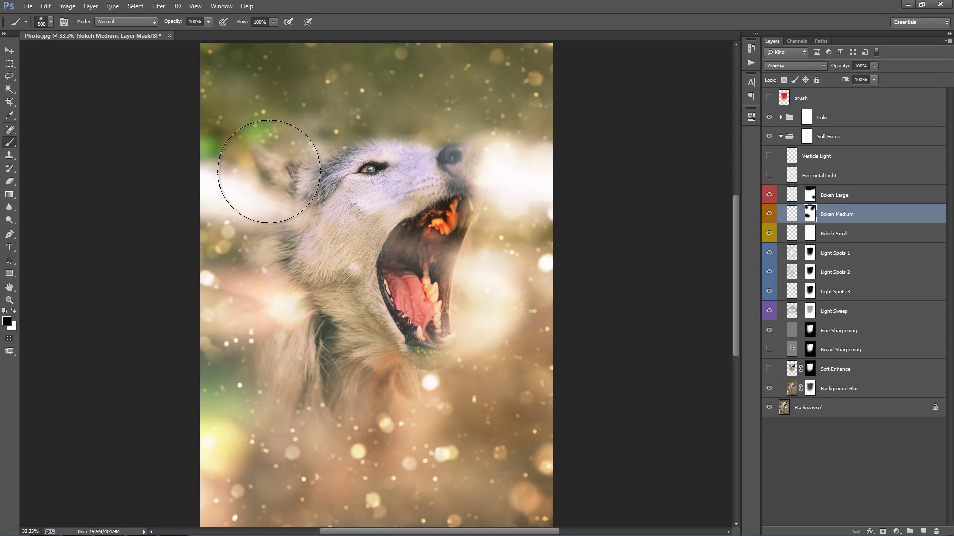
{"action": "left_click", "coordinate": [817, 237]}
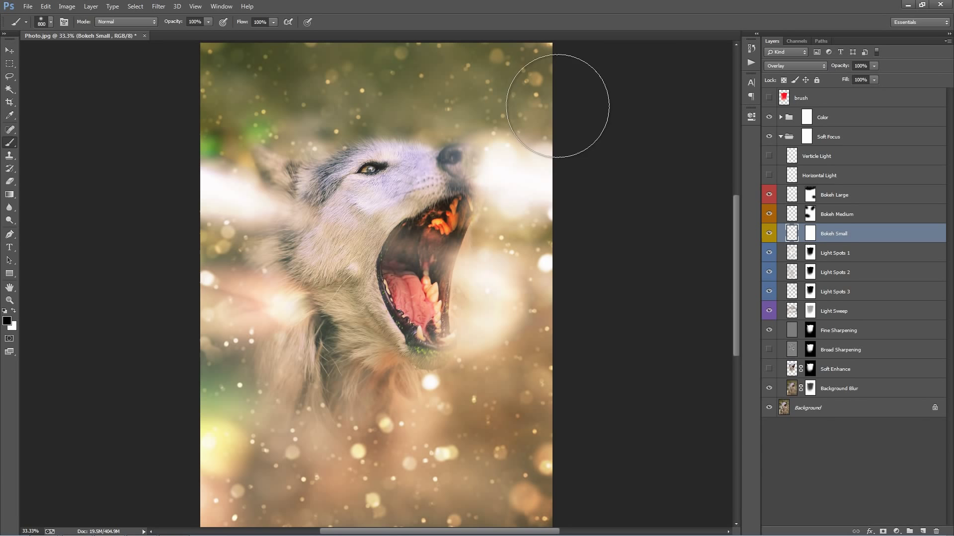
{"action": "mouse_move", "coordinate": [515, 117]}
{"action": "left_mouse_down"}
{"action": "mouse_move", "coordinate": [284, 136]}
{"action": "mouse_move", "coordinate": [217, 104]}
{"action": "mouse_move", "coordinate": [332, 173]}
{"action": "mouse_move", "coordinate": [350, 307]}
{"action": "mouse_move", "coordinate": [415, 426]}
{"action": "mouse_move", "coordinate": [304, 443]}
{"action": "mouse_move", "coordinate": [244, 416]}
{"action": "mouse_move", "coordinate": [273, 367]}
{"action": "left_mouse_up"}
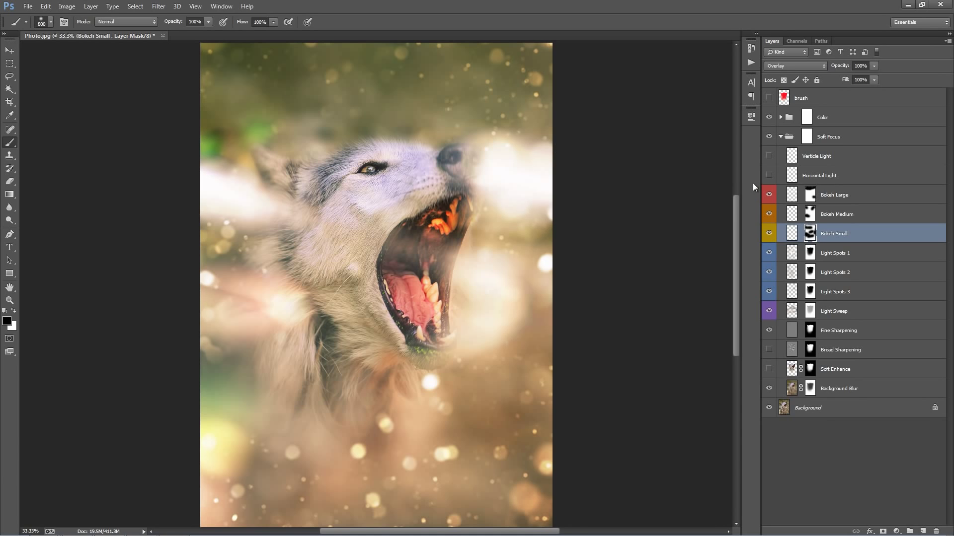
Step: Hide the Bokeh Small layer and disable the Bokeh Large mask
{"action": "key", "text": "v"}
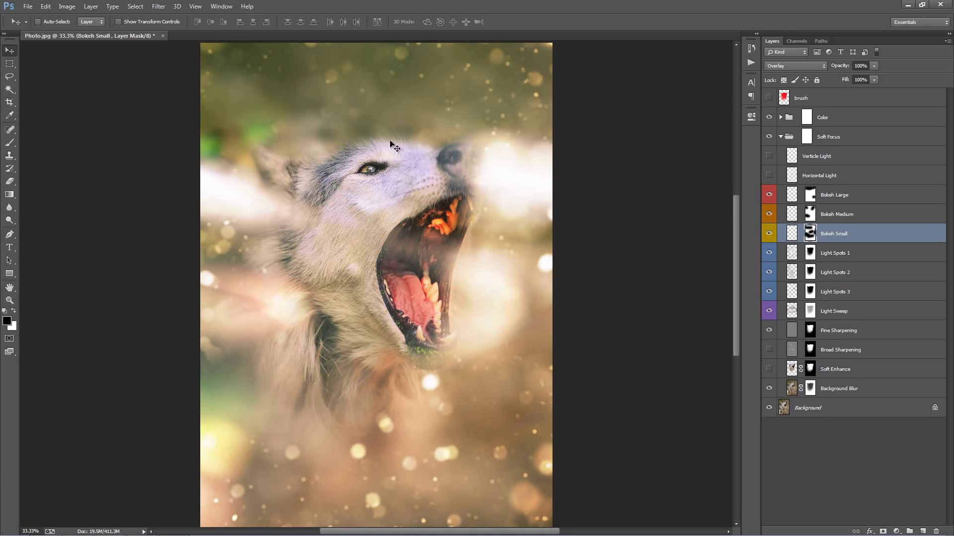
{"action": "left_click", "coordinate": [770, 234]}
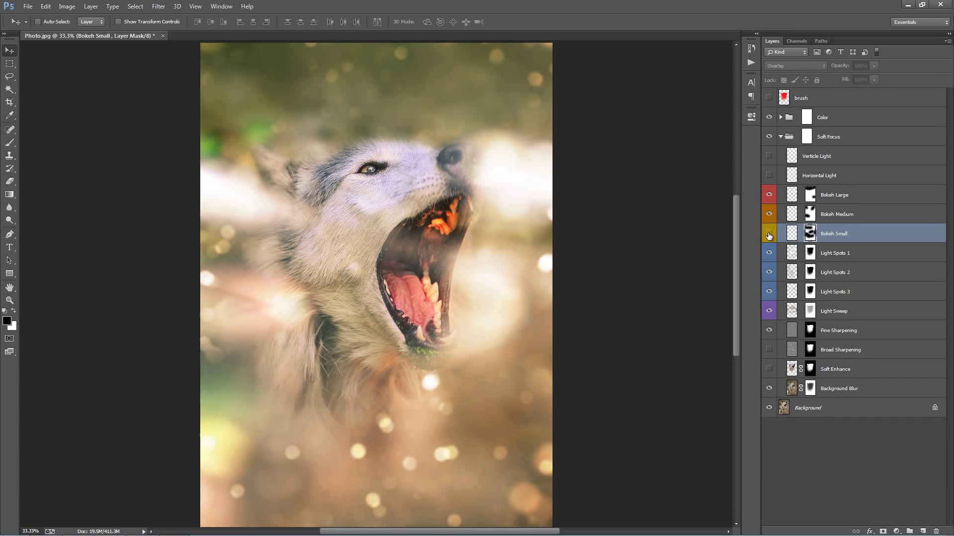
{"action": "left_click", "coordinate": [769, 234]}
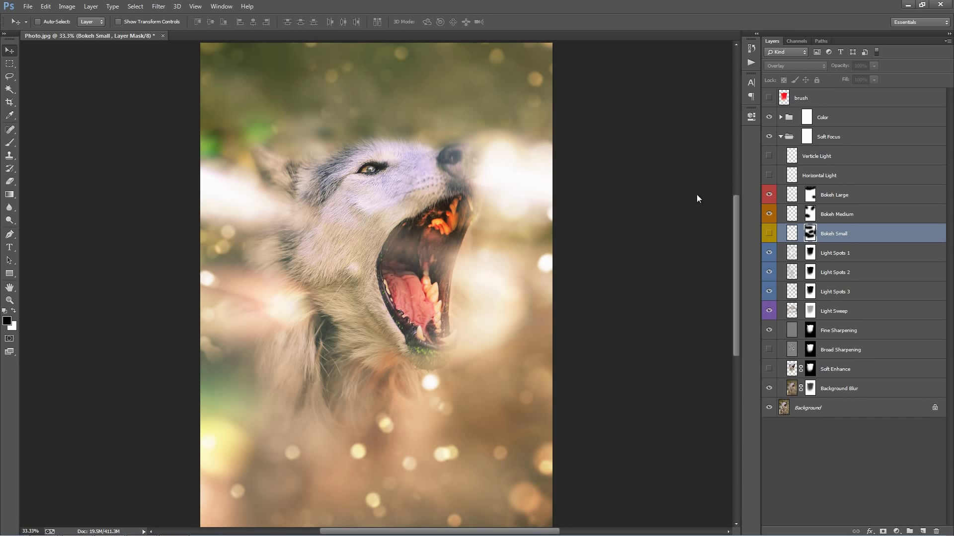
{"action": "left_click", "coordinate": [813, 199], "text": "shift"}
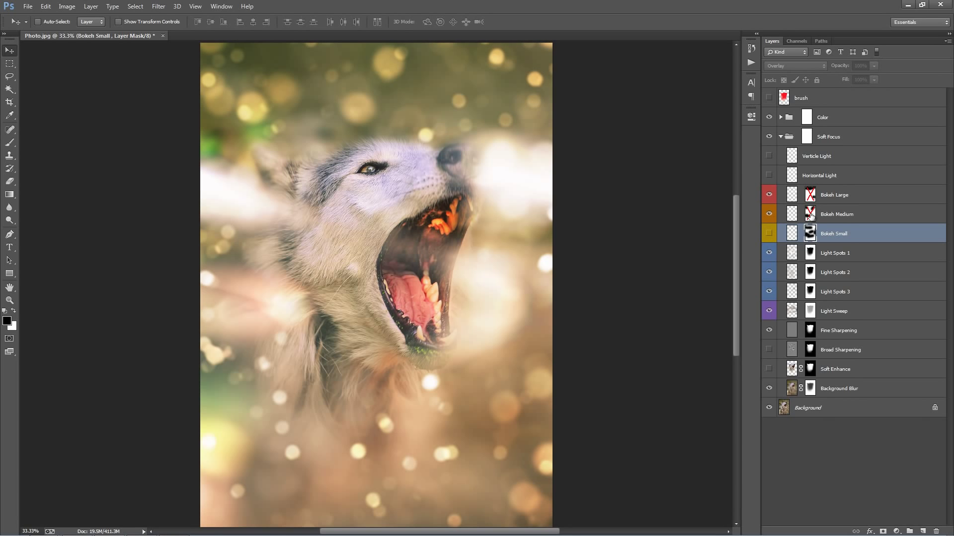
Step: Step through the Bokeh and Light Spots layers and toggle the Light Spots visibility
{"action": "left_click", "coordinate": [877, 200]}
{"action": "left_click", "coordinate": [864, 214]}
{"action": "left_click", "coordinate": [862, 235]}
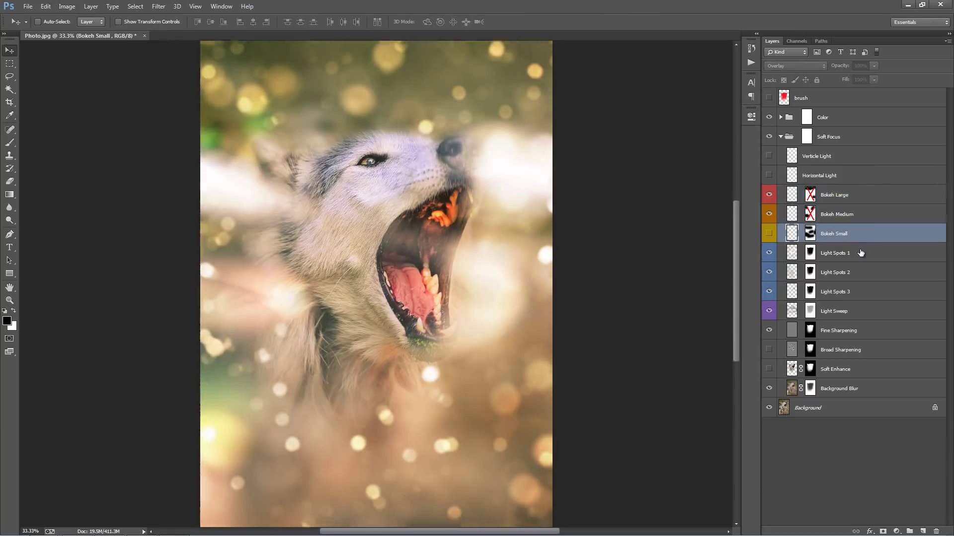
{"action": "scroll", "coordinate": [858, 251], "scroll_direction": "down", "scroll_amount": 1}
{"action": "scroll", "coordinate": [858, 253], "scroll_direction": "up", "scroll_amount": 1}
{"action": "left_click", "coordinate": [861, 255]}
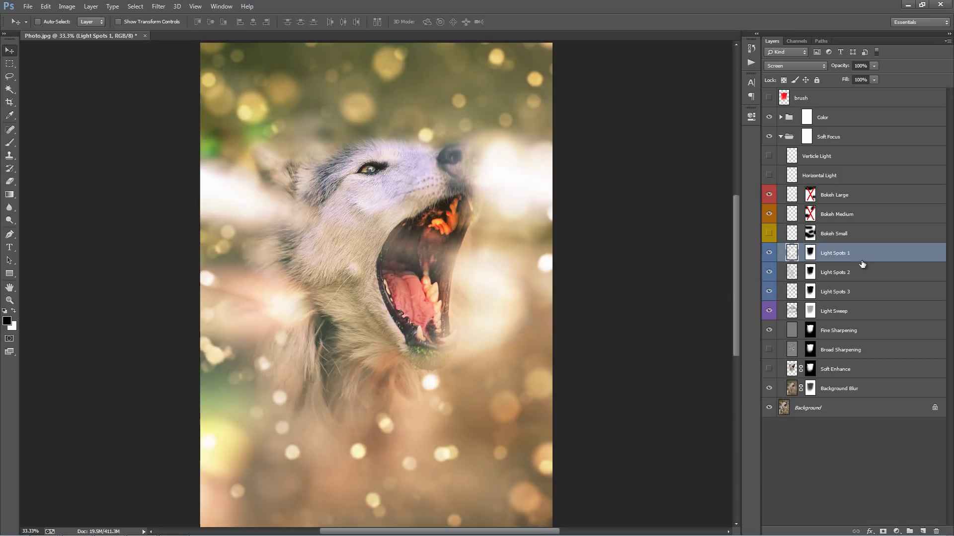
{"action": "left_click", "coordinate": [864, 273]}
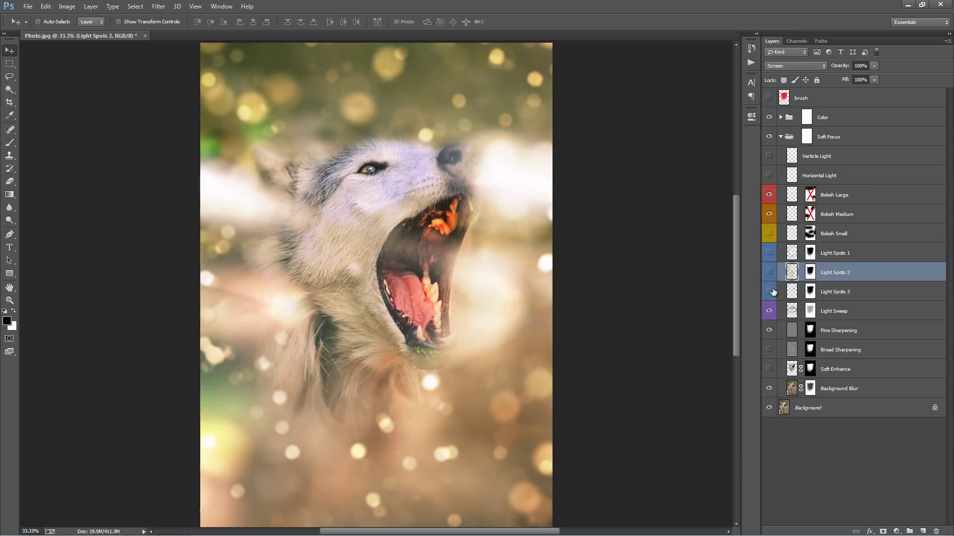
{"action": "mouse_move", "coordinate": [769, 253]}
{"action": "left_mouse_down"}
{"action": "mouse_move", "coordinate": [769, 272]}
{"action": "mouse_move", "coordinate": [769, 252]}
{"action": "left_mouse_up"}
Step: Nudge the Light Spots 1 and Light Spots 2 glows and inspect the Light Spots 1 mask alone
{"action": "left_click", "coordinate": [837, 254]}
{"action": "left_click_drag", "start_coordinate": [368, 124], "coordinate": [367, 157]}
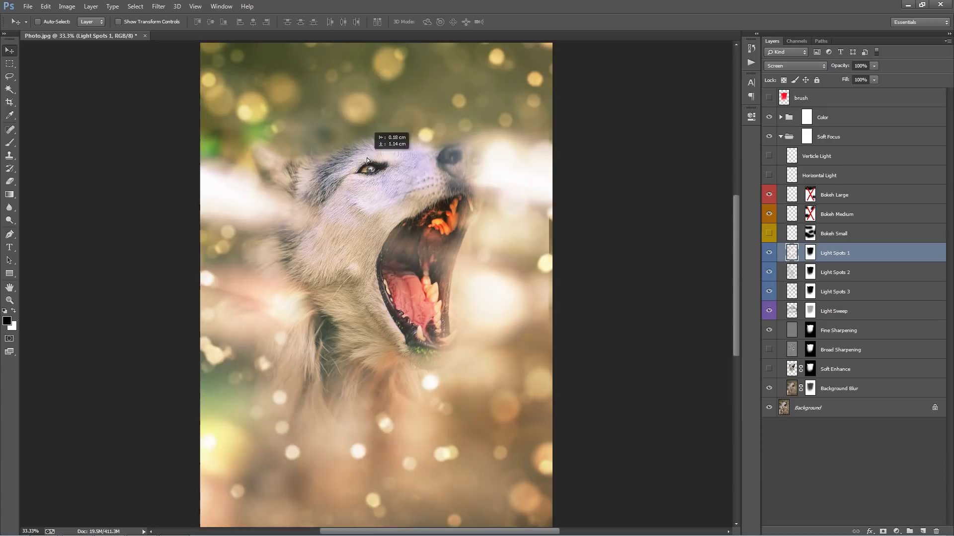
{"action": "left_click", "coordinate": [836, 272]}
{"action": "left_click_drag", "start_coordinate": [453, 191], "coordinate": [455, 212]}
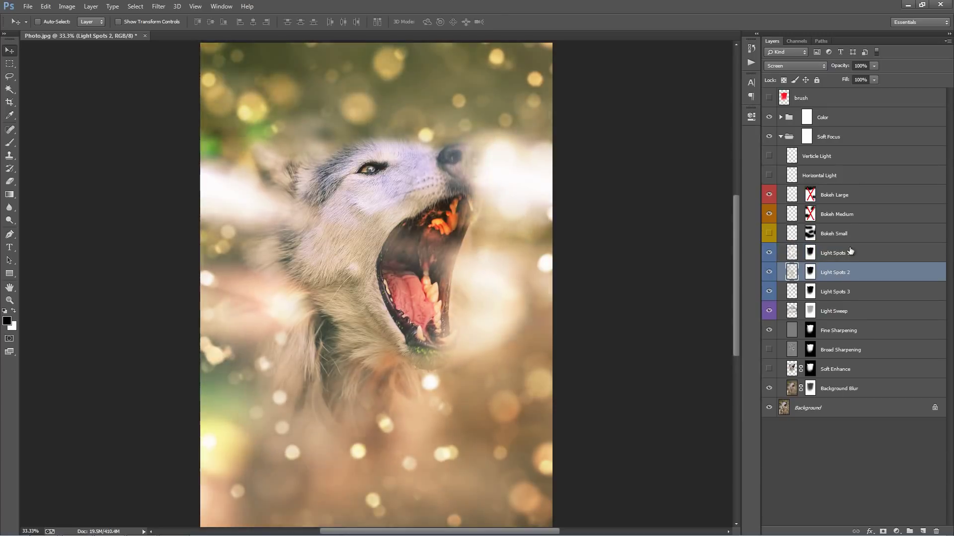
{"action": "left_click", "coordinate": [810, 255]}
{"action": "left_click", "coordinate": [810, 255], "text": "alt"}
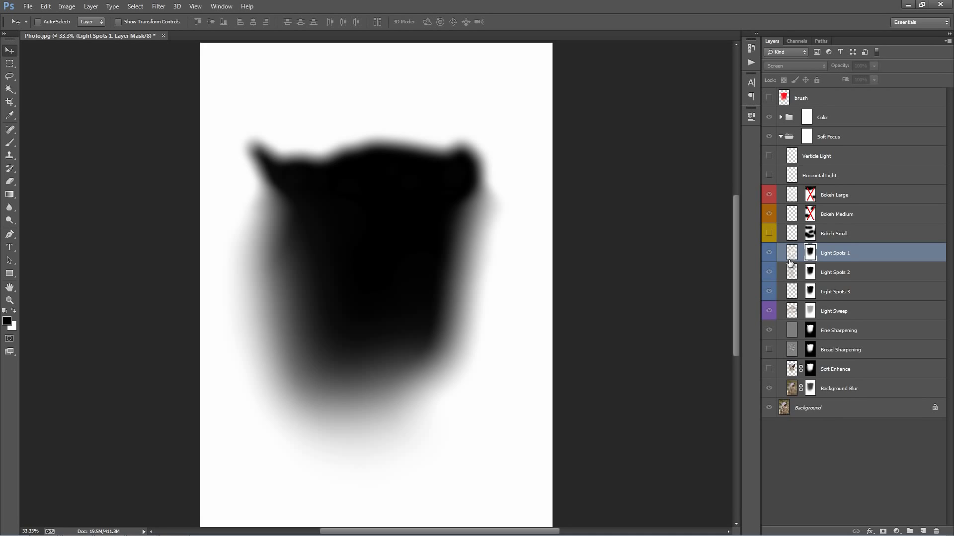
{"action": "left_click", "coordinate": [790, 253]}
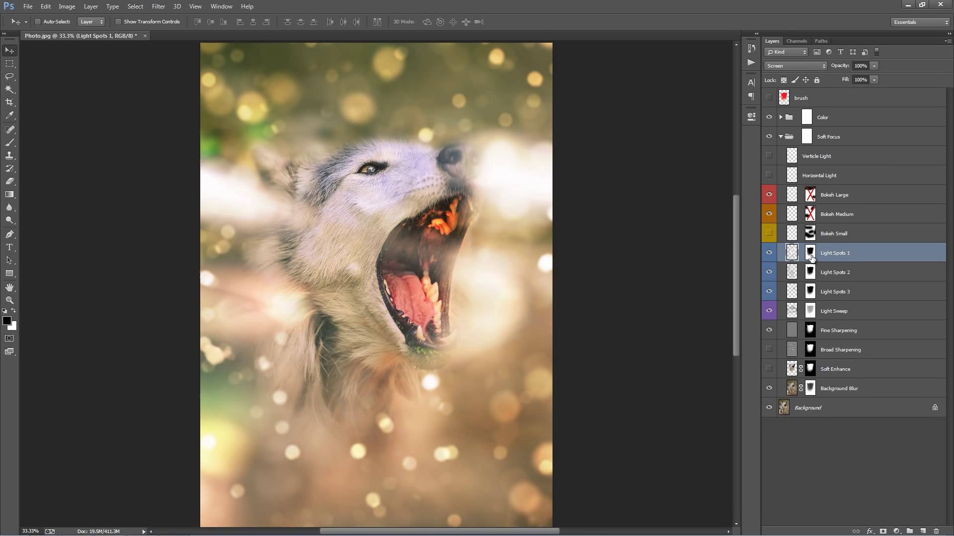
Step: Disable and re-enable all three Light Spots masks to compare
{"action": "left_click", "coordinate": [810, 254], "text": "shift"}
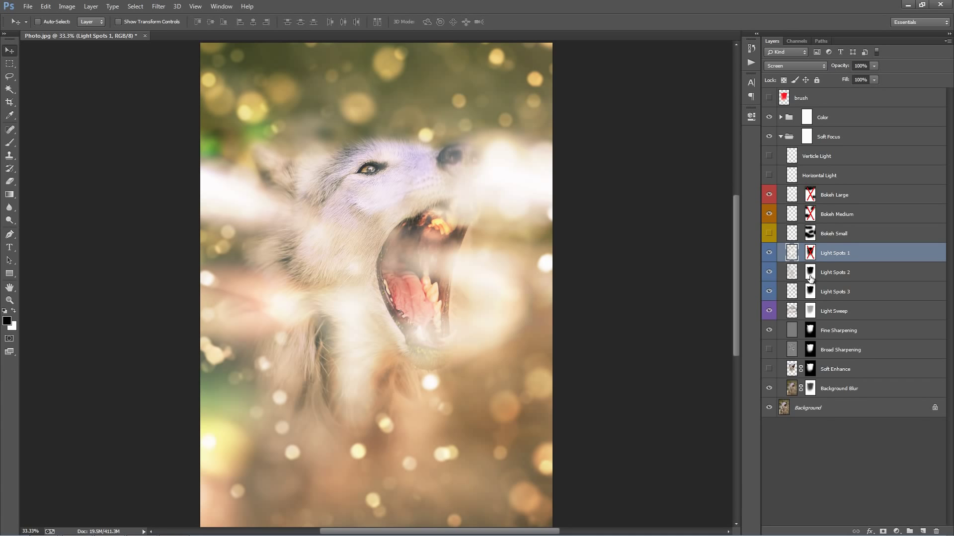
{"action": "left_click", "coordinate": [810, 273], "text": "shift"}
{"action": "left_click", "coordinate": [810, 292], "text": "shift"}
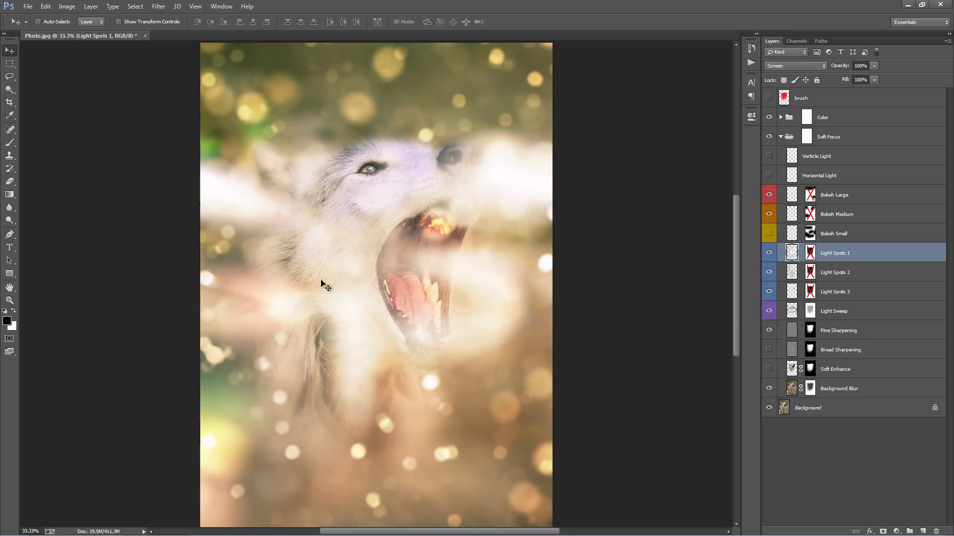
{"action": "left_click", "coordinate": [810, 253], "text": "shift"}
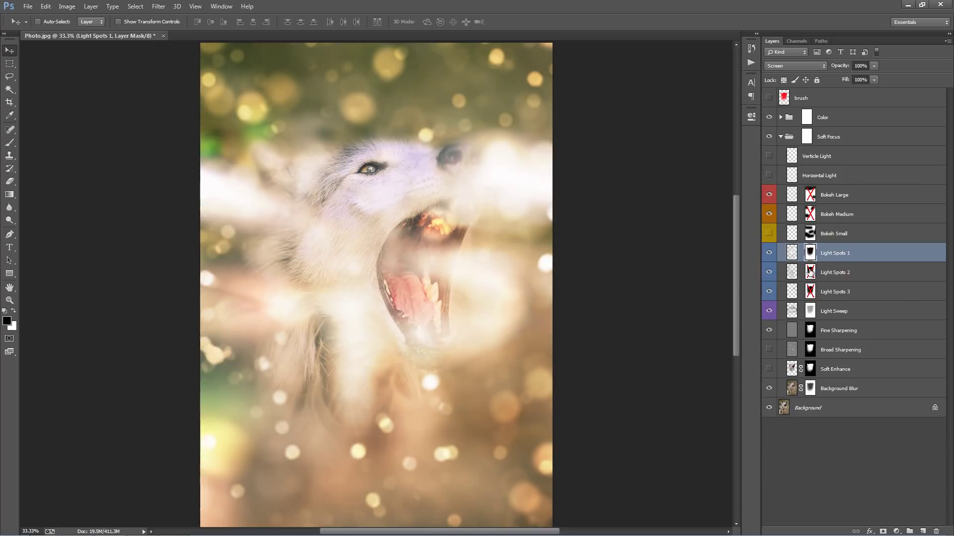
{"action": "left_click", "coordinate": [810, 273], "text": "shift"}
{"action": "left_click", "coordinate": [810, 292], "text": "shift"}
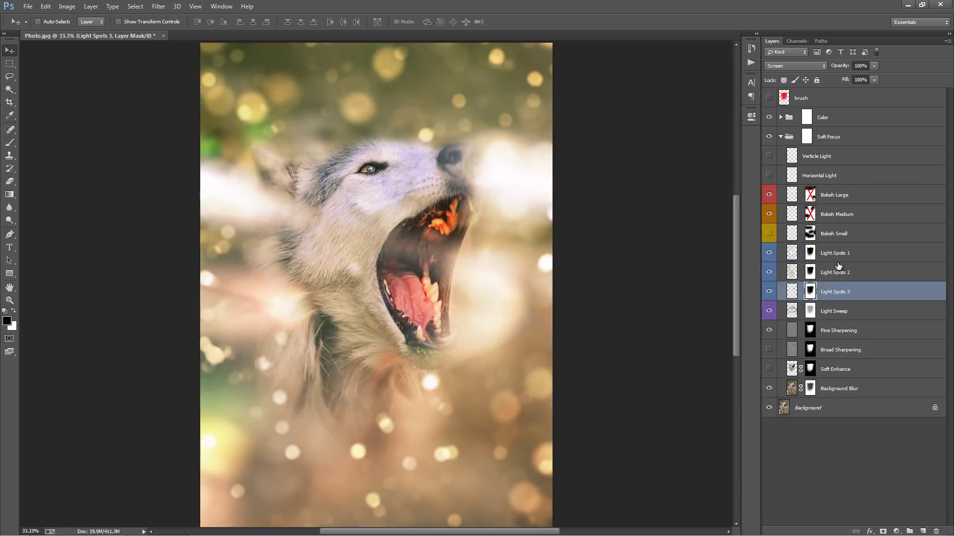
{"action": "left_click", "coordinate": [852, 311]}
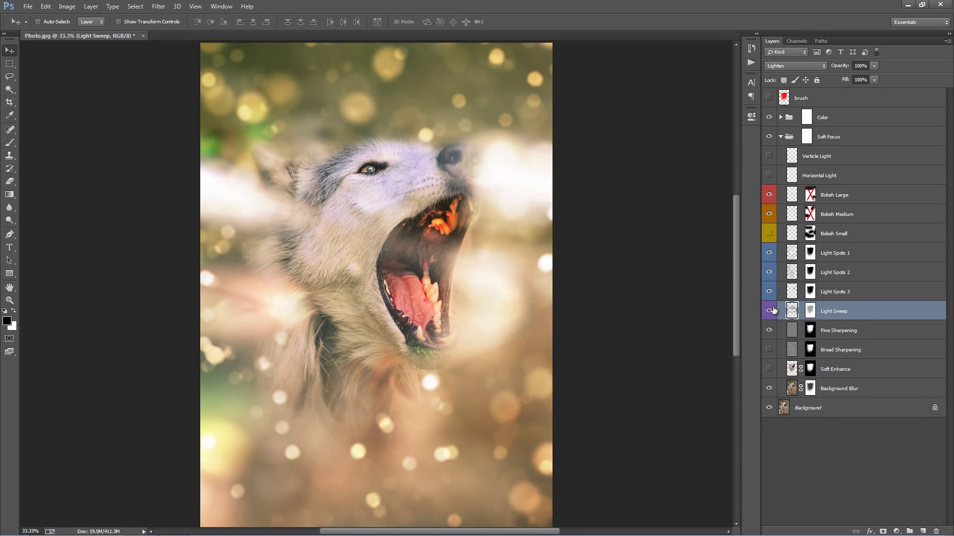
{"action": "left_click", "coordinate": [769, 312]}
{"action": "left_click", "coordinate": [768, 312]}
{"action": "left_click", "coordinate": [769, 311]}
{"action": "left_click", "coordinate": [770, 312]}
{"action": "mouse_move", "coordinate": [536, 273]}
{"action": "left_mouse_down"}
{"action": "mouse_move", "coordinate": [527, 204]}
{"action": "mouse_move", "coordinate": [516, 278]}
{"action": "mouse_move", "coordinate": [539, 283]}
{"action": "left_mouse_up"}
{"action": "key", "text": "alt+e"}
{"action": "key", "text": "a"}
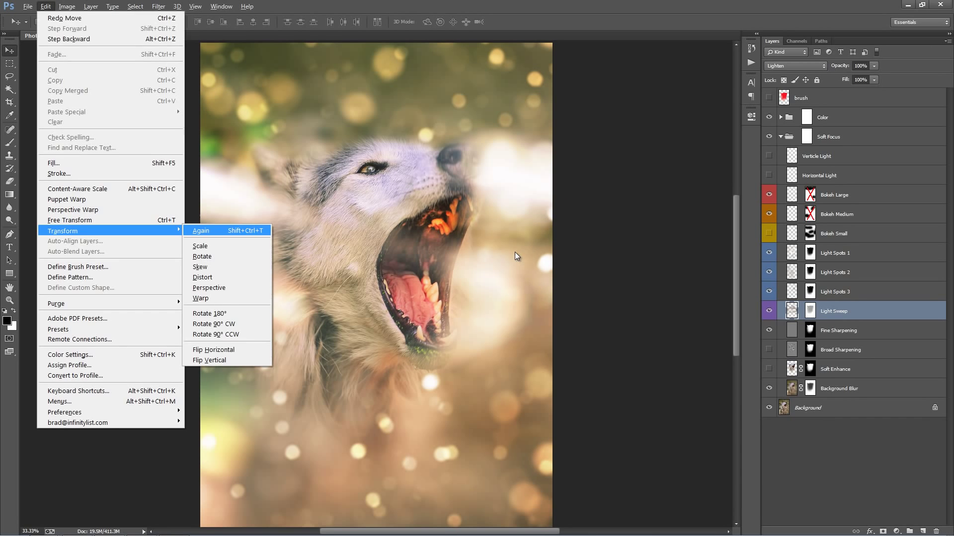
{"action": "key", "text": "h"}
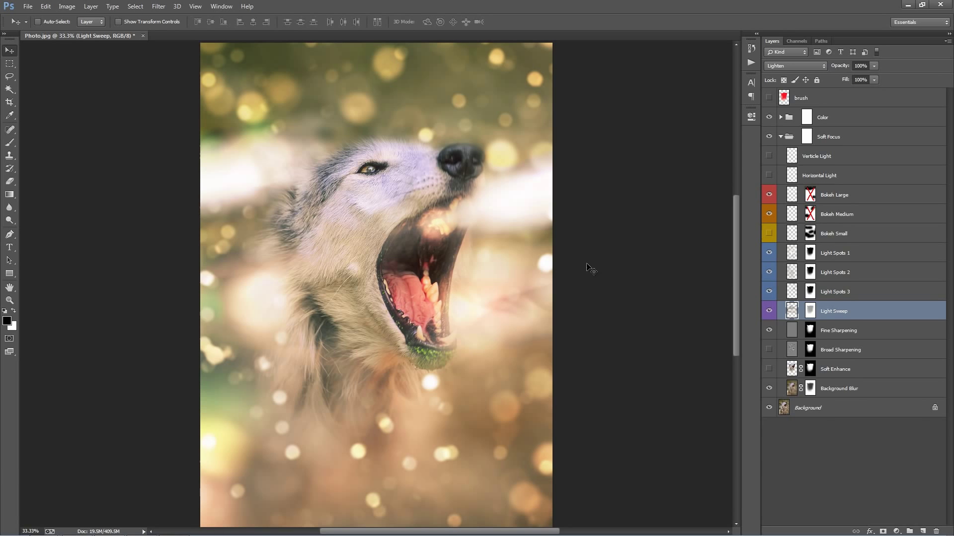
{"action": "key", "text": "alt+e"}
{"action": "key", "text": "a"}
{"action": "key", "text": "v"}
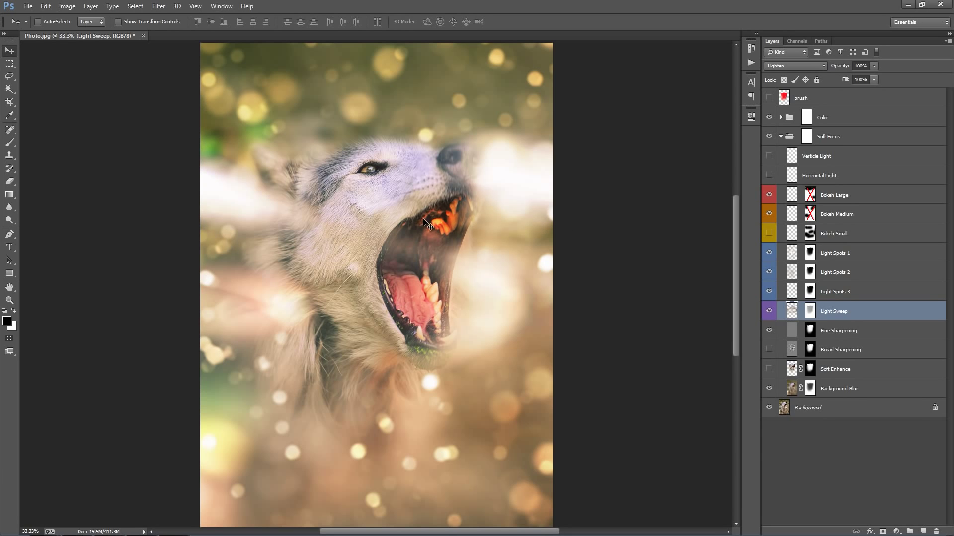
{"action": "left_click", "coordinate": [810, 312]}
{"action": "left_click", "coordinate": [811, 312], "text": "alt"}
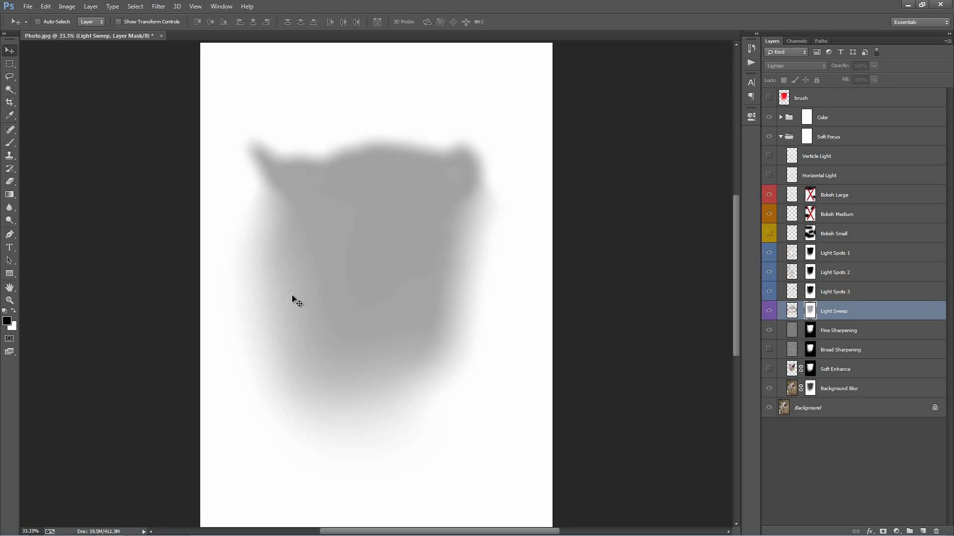
{"action": "left_click", "coordinate": [792, 311]}
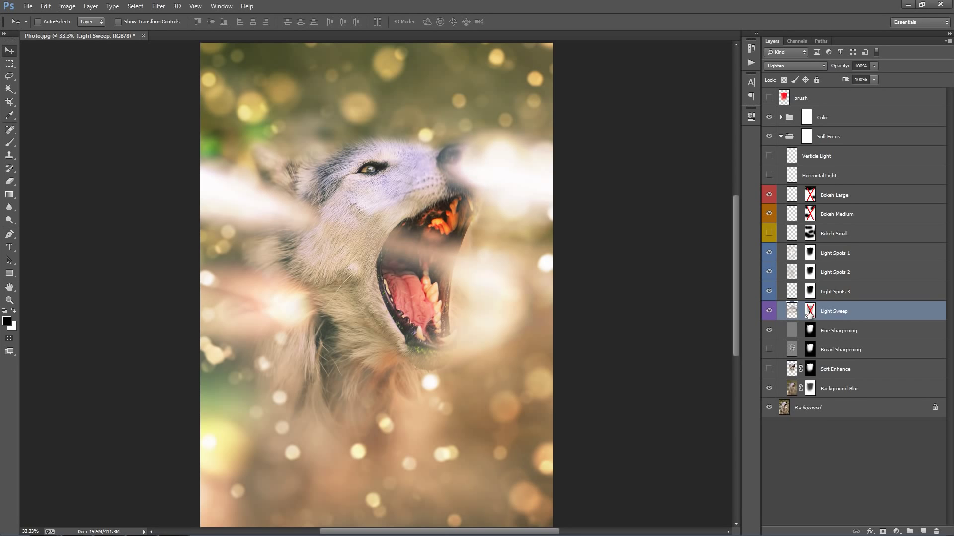
{"action": "left_click", "coordinate": [810, 312], "text": "shift"}
{"action": "left_click", "coordinate": [809, 312], "text": "shift"}
{"action": "left_click", "coordinate": [810, 313], "text": "shift"}
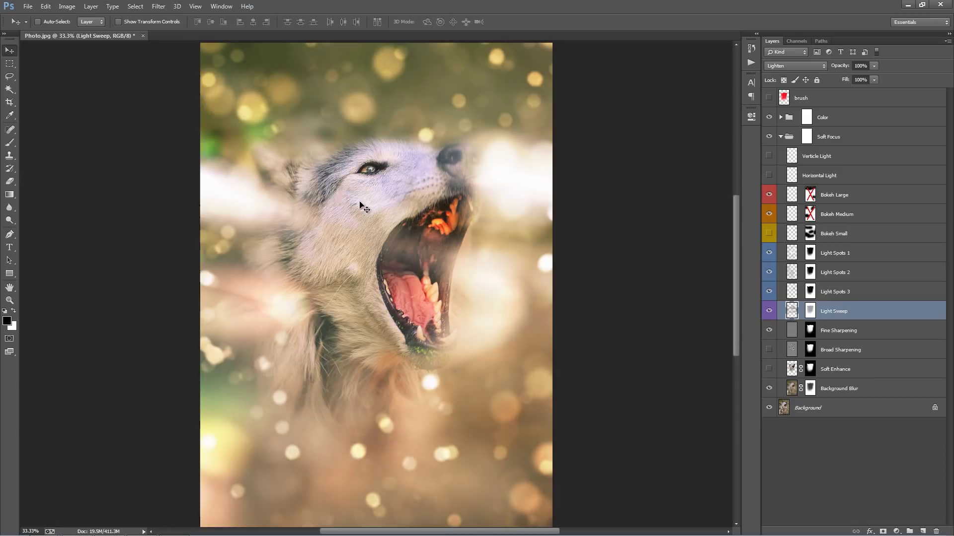
{"action": "left_click", "coordinate": [813, 312], "text": "shift"}
{"action": "left_click", "coordinate": [813, 311], "text": "shift"}
{"action": "left_click", "coordinate": [813, 312], "text": "shift"}
{"action": "left_click", "coordinate": [813, 312], "text": "shift"}
Step: Duplicate the Light Sweep layer and move the copy's light streaks upward
{"action": "key", "text": "ctrl+j"}
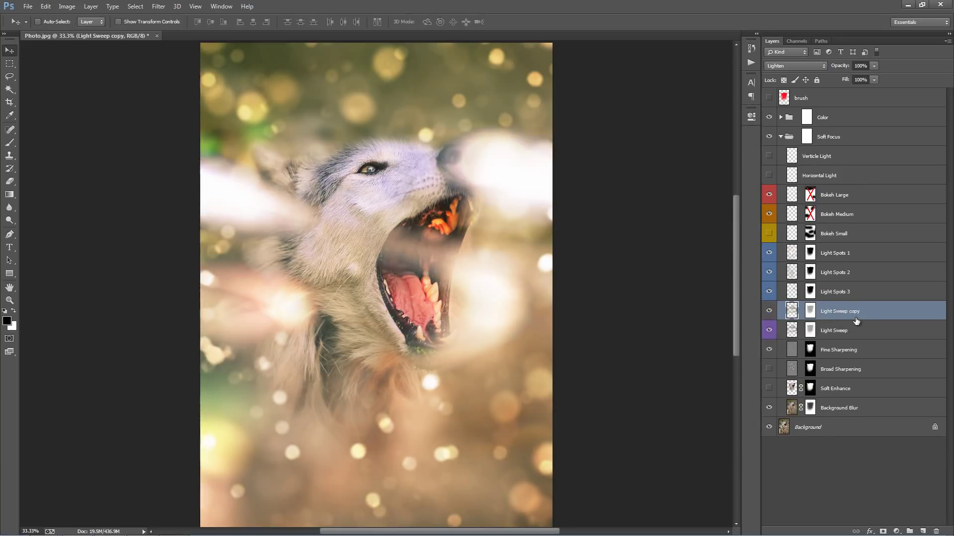
{"action": "key", "text": "ctrl+z"}
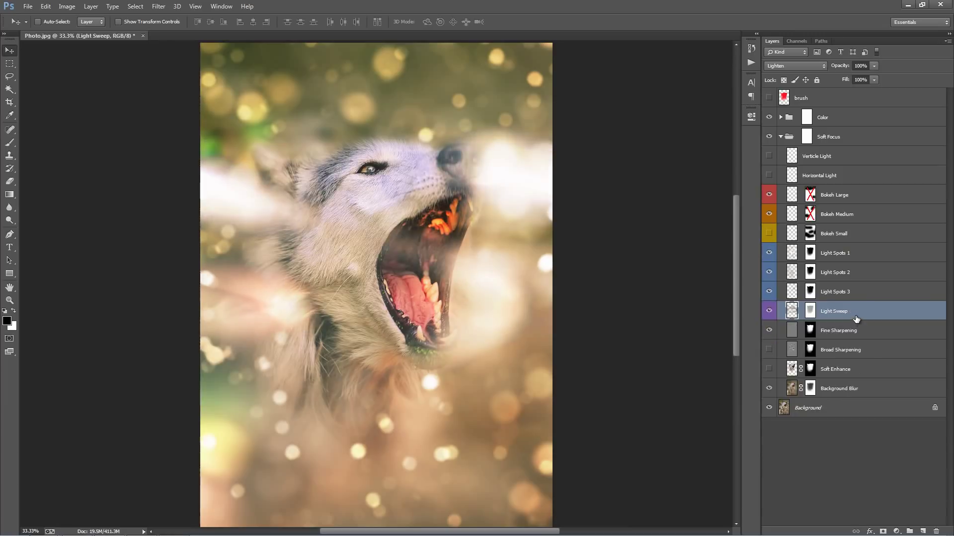
{"action": "key", "text": "ctrl+j"}
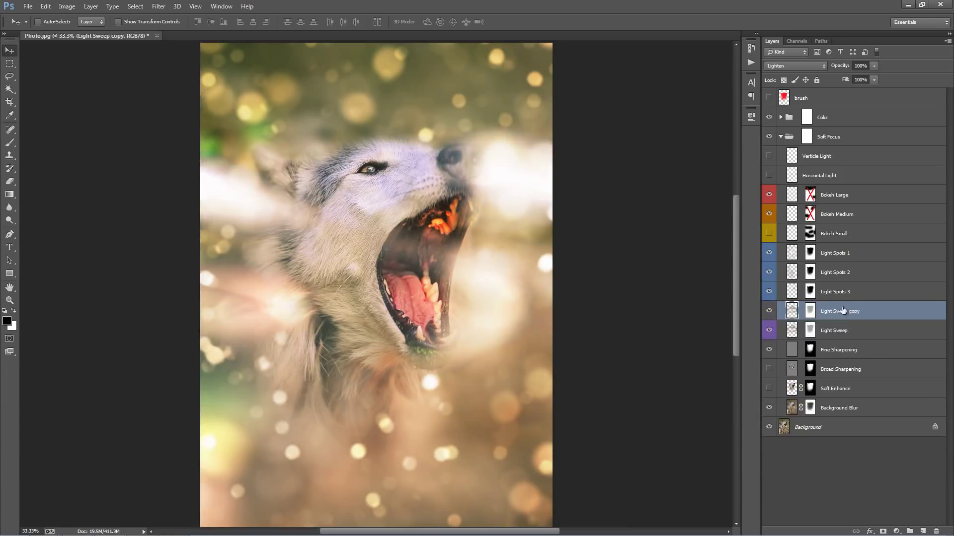
{"action": "key", "text": "alt+e"}
{"action": "key", "text": "Escape"}
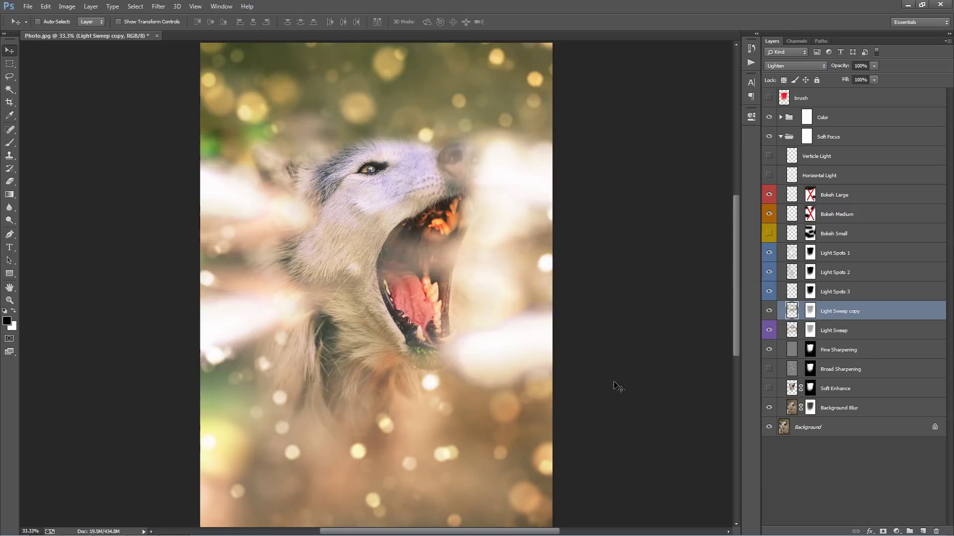
{"action": "mouse_move", "coordinate": [615, 385]}
{"action": "left_mouse_down"}
{"action": "mouse_move", "coordinate": [614, 213]}
{"action": "mouse_move", "coordinate": [607, 259]}
{"action": "left_mouse_up"}
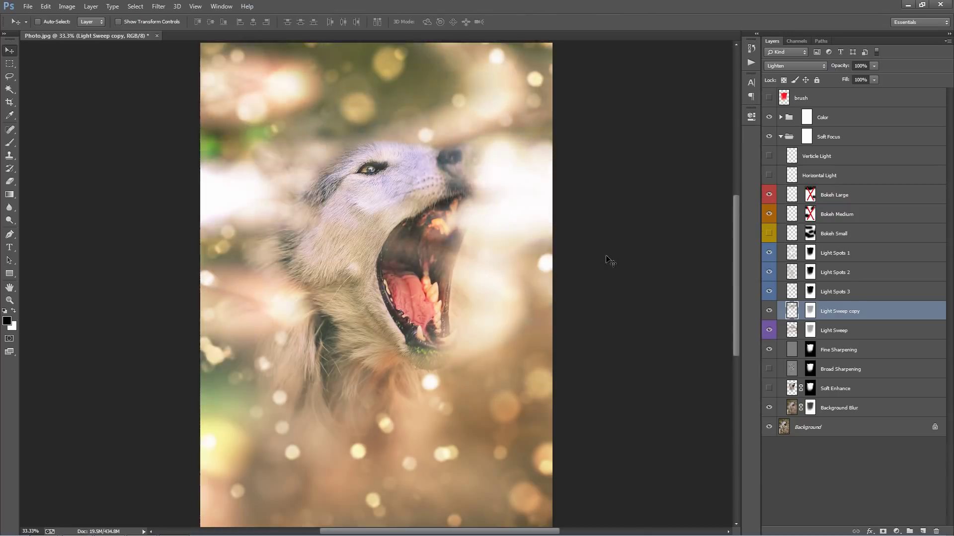
Step: Scale the Light Sweep copy to about 335% and shift it down over the wolf
{"action": "key", "text": "ctrl+minus"}
{"action": "key", "text": "ctrl+minus"}
{"action": "key", "text": "ctrl+minus"}
{"action": "key", "text": "ctrl+t"}
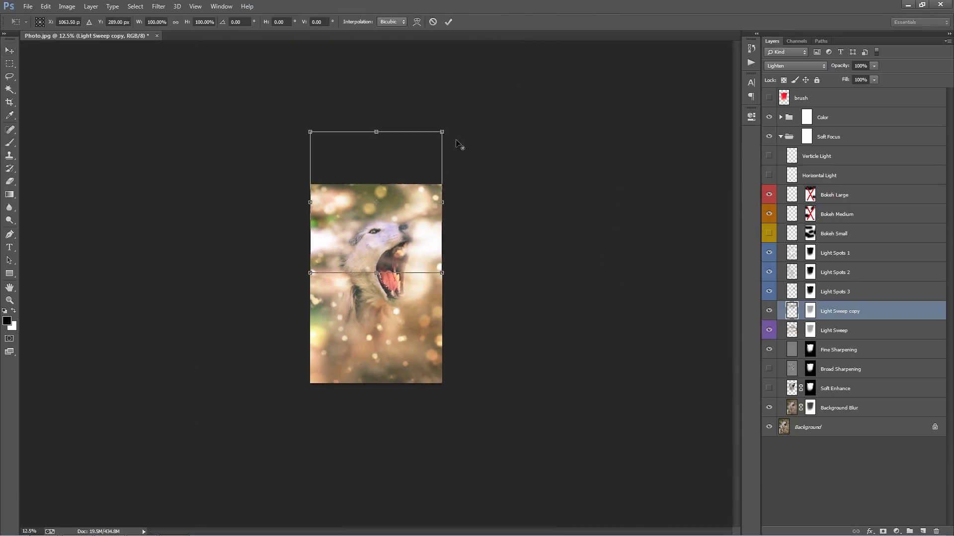
{"action": "left_click_drag", "start_coordinate": [469, 119], "coordinate": [641, 30]}
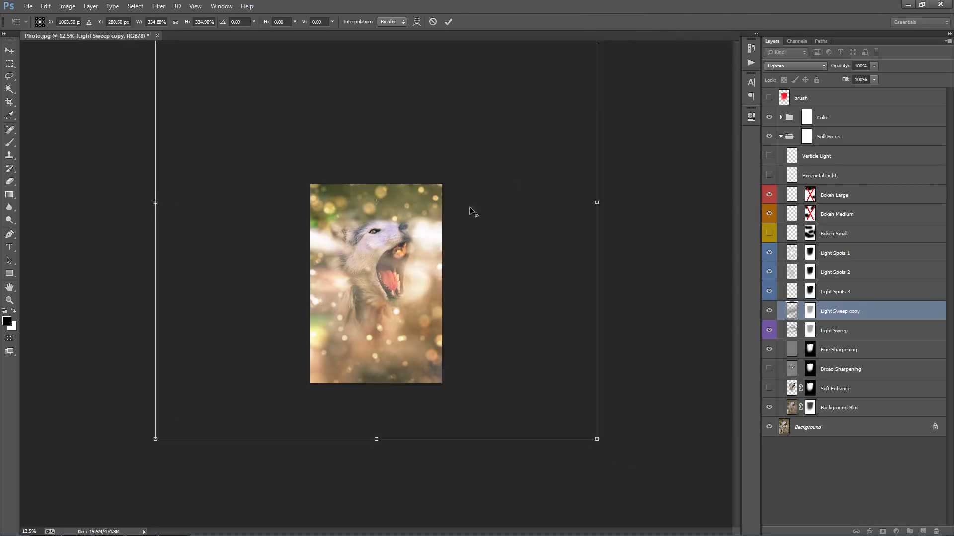
{"action": "left_click_drag", "start_coordinate": [458, 220], "coordinate": [507, 239]}
{"action": "key", "text": "Return"}
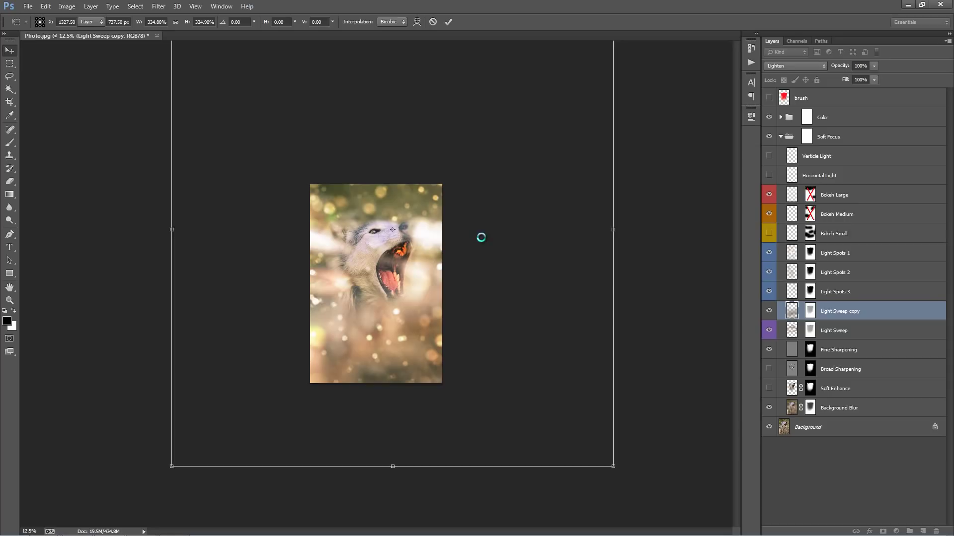
Step: Hide the Light Sweep copy and select the original Light Sweep layer
{"action": "key", "text": "ctrl+plus"}
{"action": "key", "text": "ctrl+plus"}
{"action": "key", "text": "ctrl+plus"}
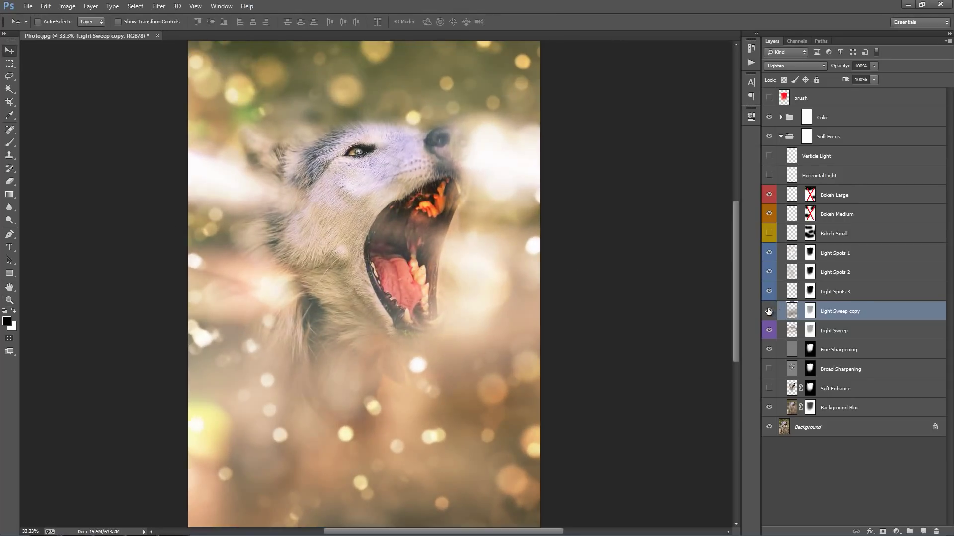
{"action": "left_click", "coordinate": [769, 311]}
{"action": "left_click", "coordinate": [836, 330]}
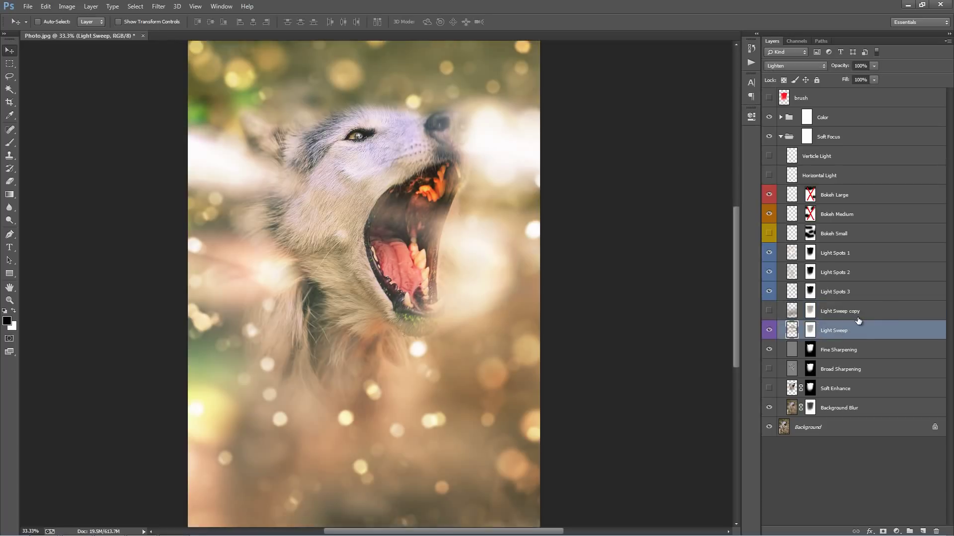
Step: Toggle Fine Sharpening's visibility to compare the photo with and without it
{"action": "left_click", "coordinate": [838, 349]}
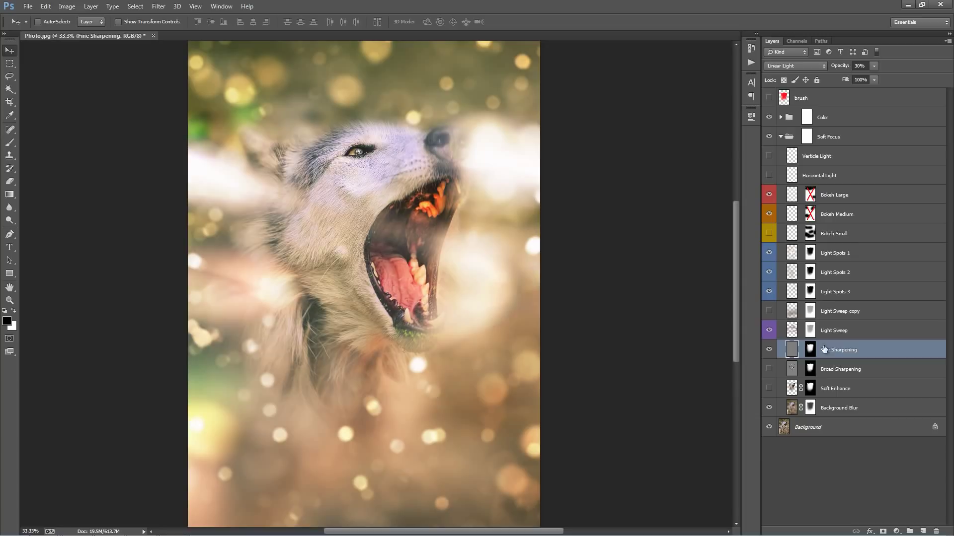
{"action": "left_click", "coordinate": [768, 352]}
{"action": "left_click", "coordinate": [768, 352]}
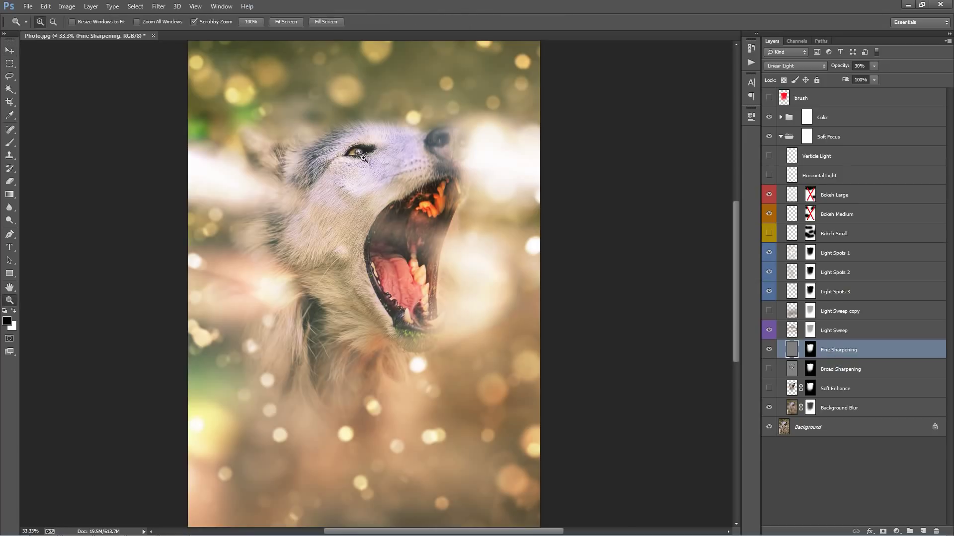
{"action": "scroll", "coordinate": [367, 163], "scroll_direction": "up", "scroll_amount": 1}
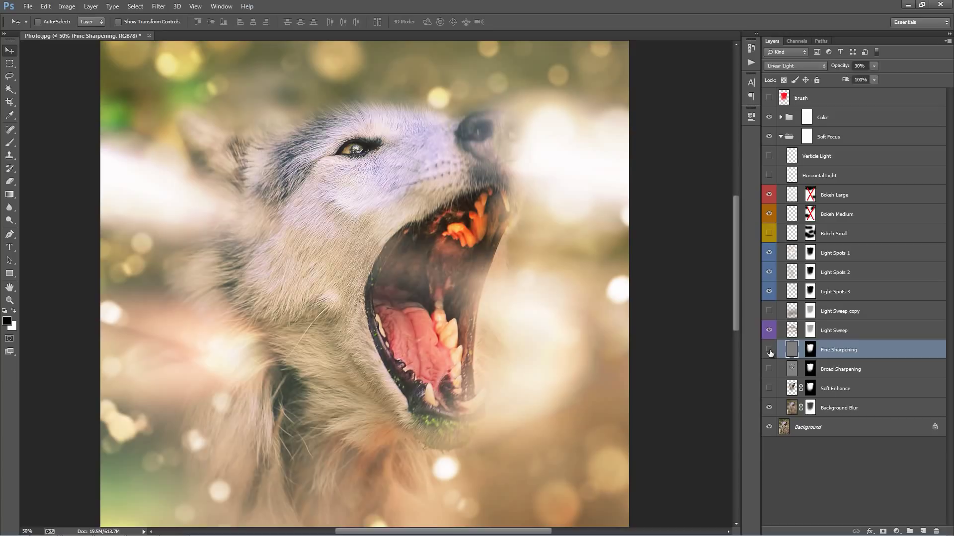
{"action": "left_click", "coordinate": [769, 351]}
{"action": "left_click", "coordinate": [769, 352]}
{"action": "left_click", "coordinate": [769, 351]}
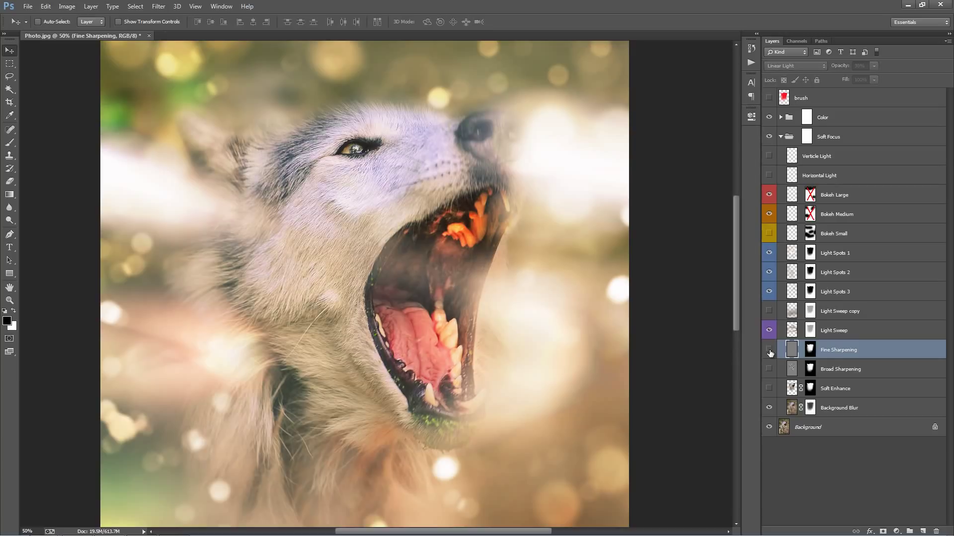
{"action": "left_click", "coordinate": [769, 351]}
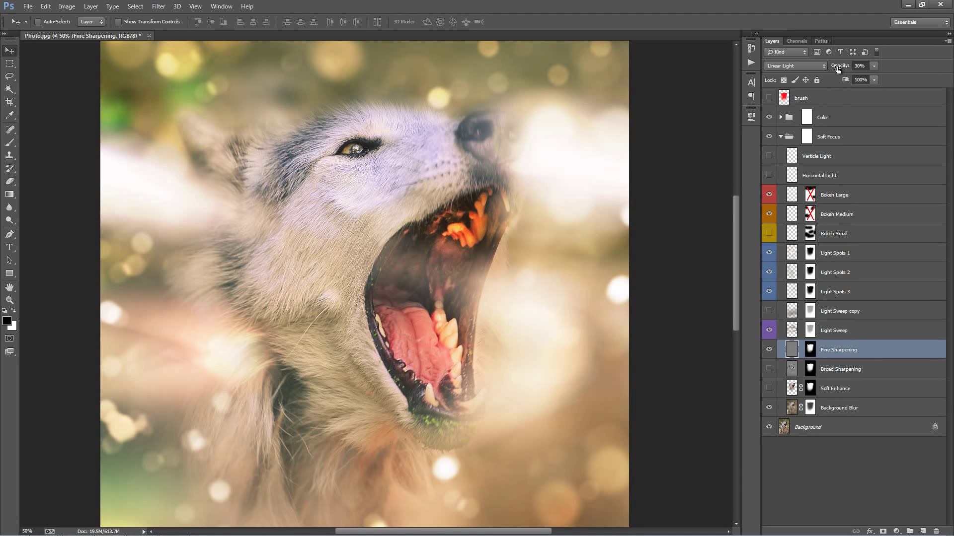
Step: Set the Fine Sharpening layer's opacity to 47%
{"action": "left_click_drag", "start_coordinate": [837, 68], "coordinate": [29, 139]}
{"action": "left_click_drag", "start_coordinate": [2, 184], "coordinate": [80, 202]}
{"action": "left_click_drag", "start_coordinate": [76, 201], "coordinate": [69, 202]}
{"action": "key", "text": "ctrl+minus"}
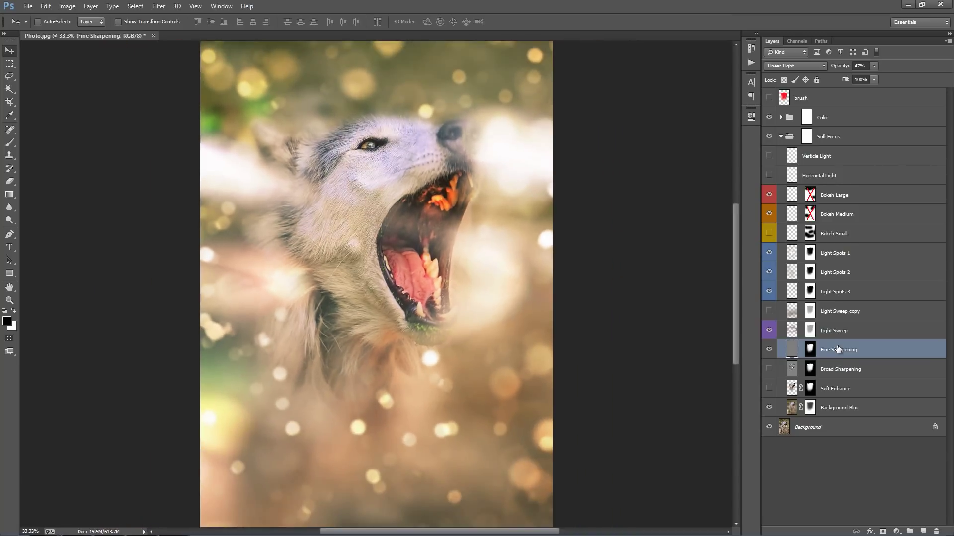
Step: Compare the photo with and without Broad Sharpening, leaving it switched off
{"action": "left_click", "coordinate": [857, 370]}
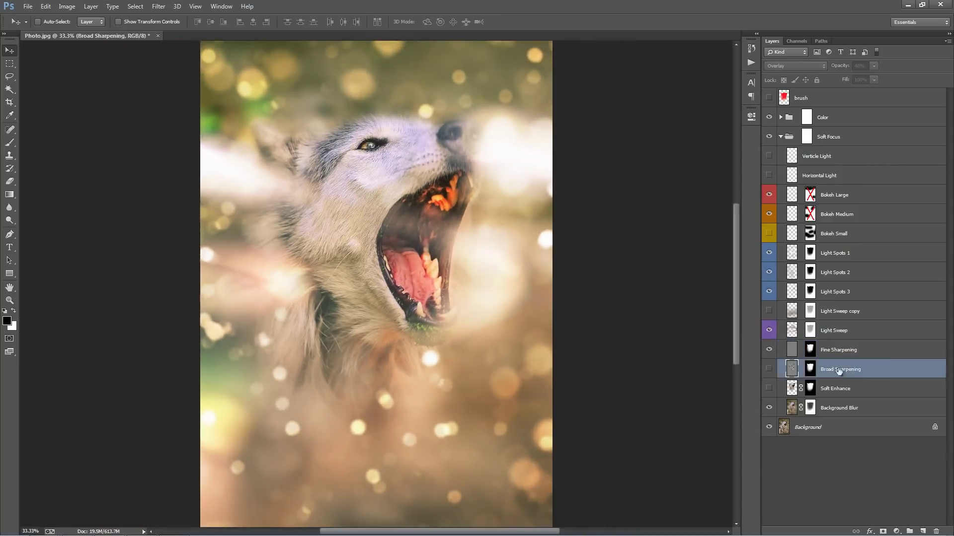
{"action": "left_click", "coordinate": [770, 370]}
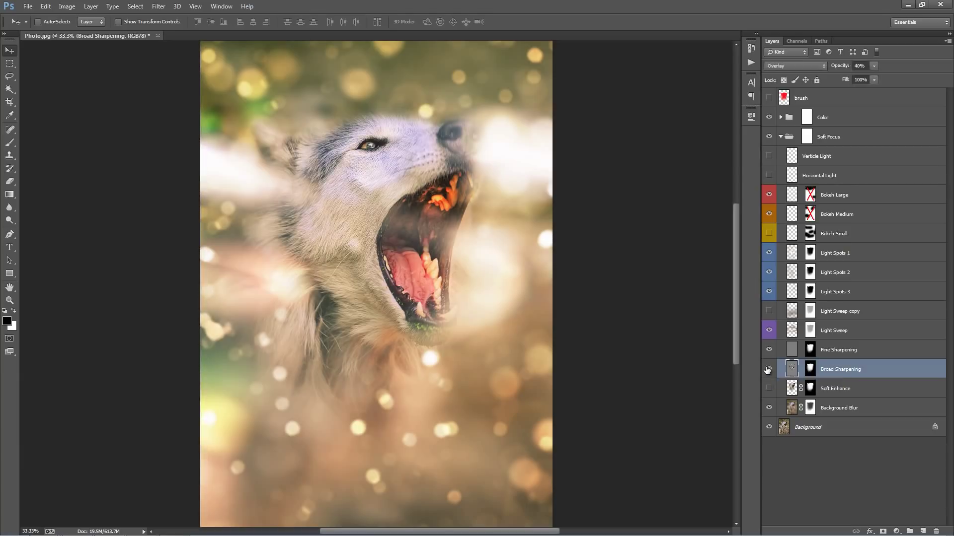
{"action": "left_click", "coordinate": [769, 370]}
{"action": "left_click", "coordinate": [768, 370]}
{"action": "left_click", "coordinate": [768, 370]}
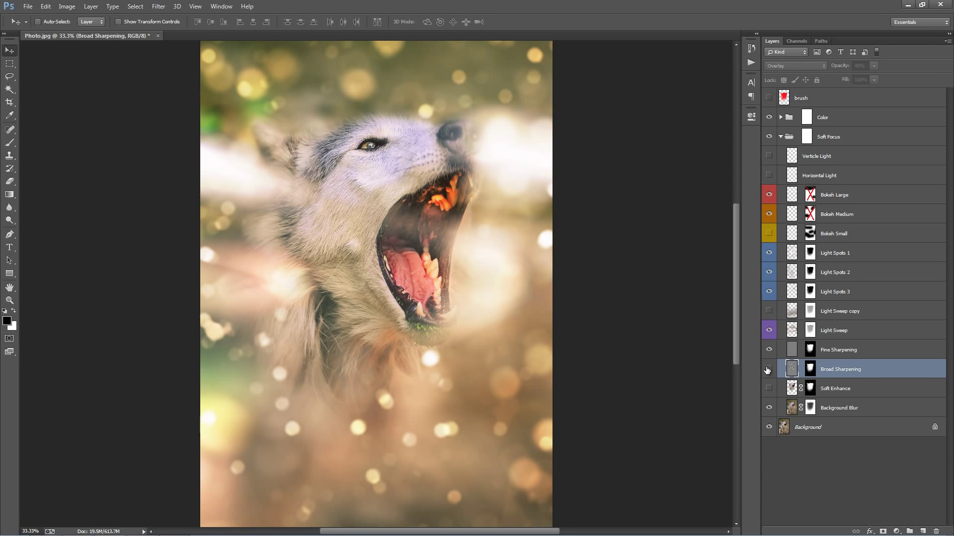
{"action": "left_click", "coordinate": [768, 370]}
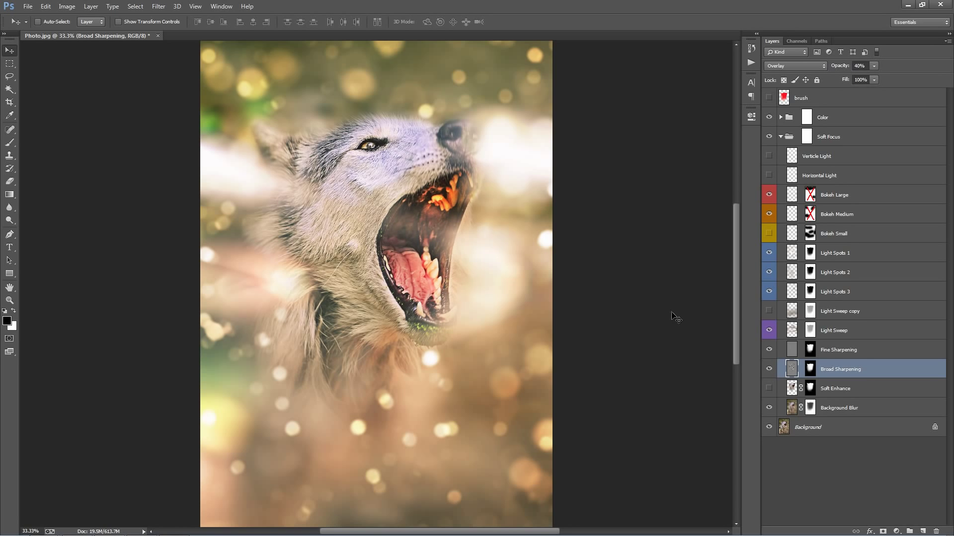
{"action": "left_click", "coordinate": [769, 370]}
{"action": "left_click", "coordinate": [769, 370]}
{"action": "left_click", "coordinate": [769, 370]}
{"action": "left_click", "coordinate": [770, 370]}
{"action": "left_click", "coordinate": [770, 370]}
Step: Compare the mouth with and without Soft Enhance, leaving it on at 70%
{"action": "left_click", "coordinate": [825, 389]}
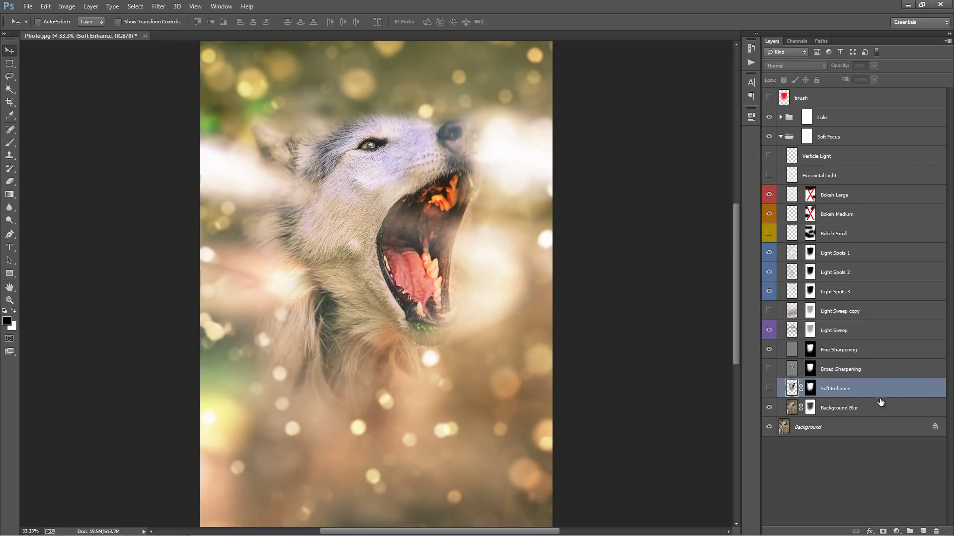
{"action": "left_click", "coordinate": [769, 389]}
{"action": "left_click", "coordinate": [768, 389]}
{"action": "left_click", "coordinate": [768, 389]}
{"action": "left_click", "coordinate": [768, 389]}
{"action": "left_click", "coordinate": [769, 389]}
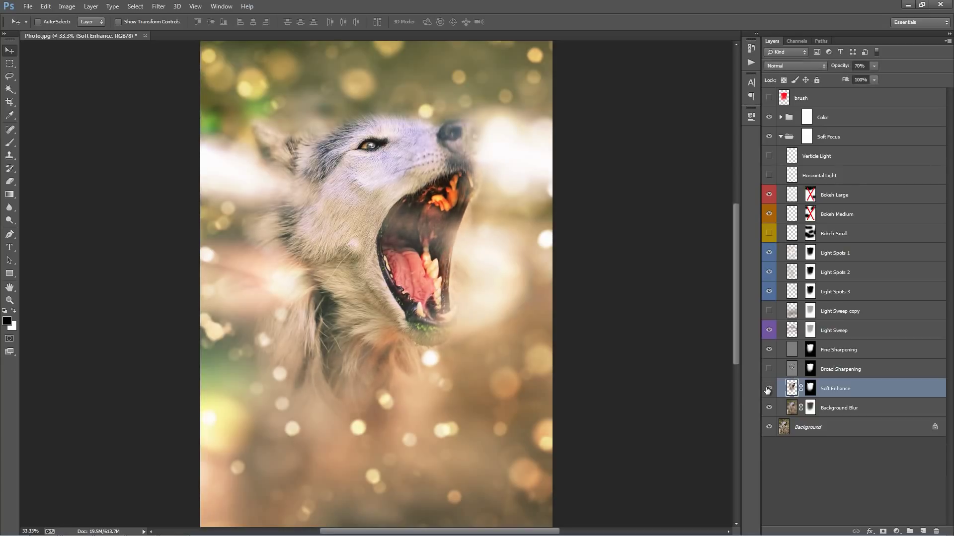
{"action": "left_click", "coordinate": [769, 389]}
{"action": "left_click", "coordinate": [769, 389]}
{"action": "left_click", "coordinate": [769, 389]}
{"action": "left_click", "coordinate": [768, 389]}
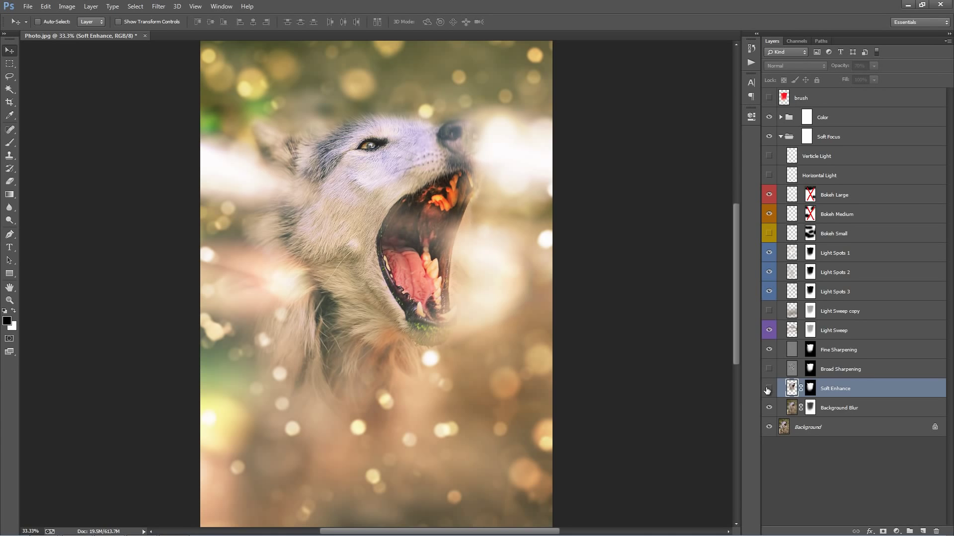
{"action": "left_click", "coordinate": [769, 389]}
{"action": "left_click", "coordinate": [769, 389]}
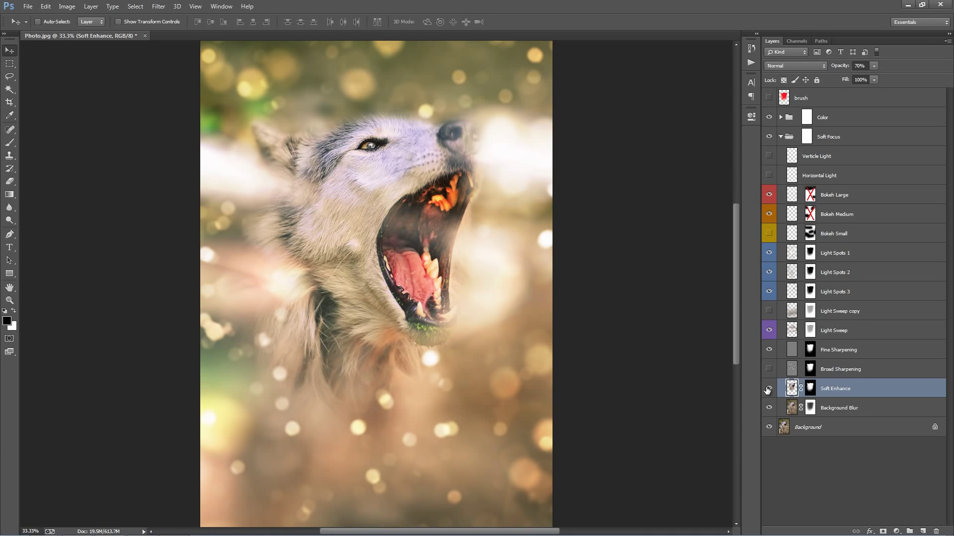
Step: Toggle Background Blur to compare the blurred and sharp background
{"action": "left_click", "coordinate": [862, 409]}
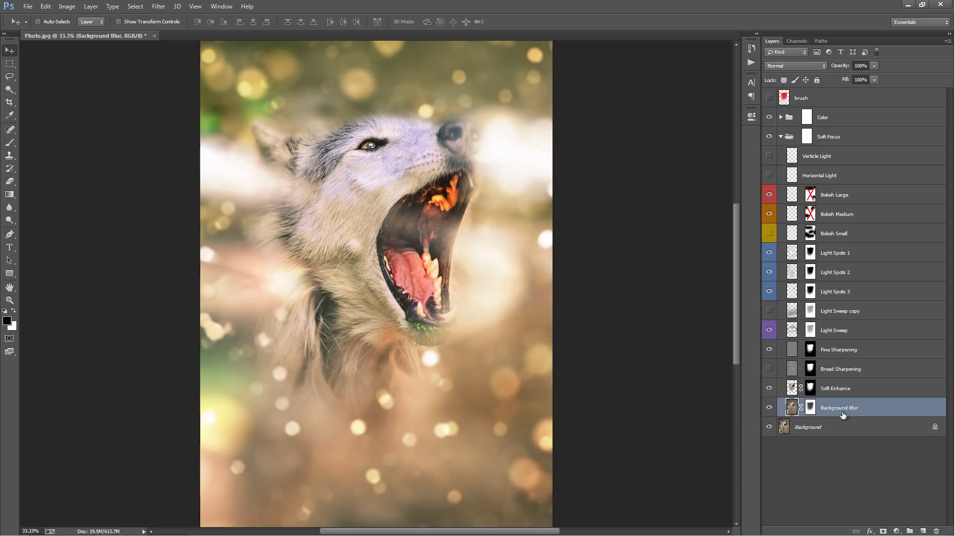
{"action": "left_click", "coordinate": [769, 408]}
{"action": "left_click", "coordinate": [769, 407]}
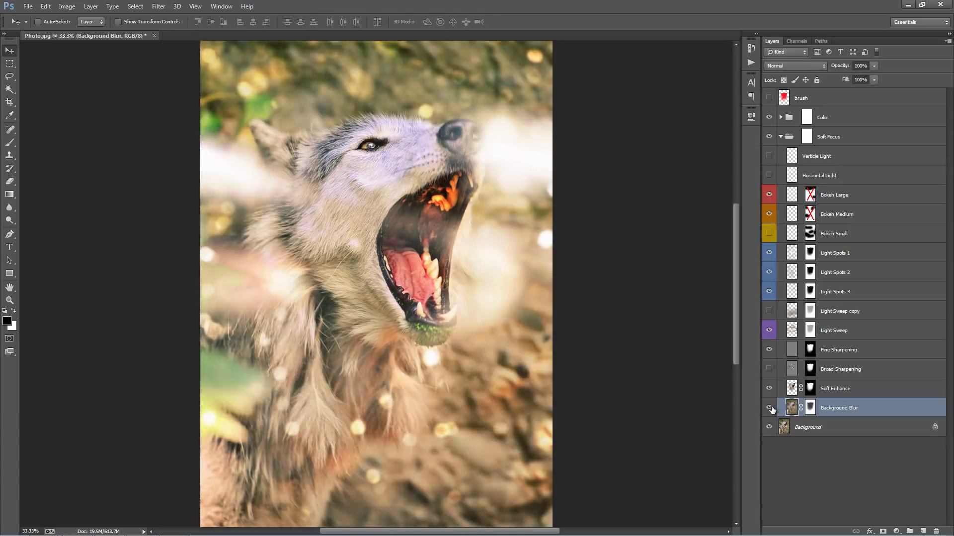
{"action": "left_click", "coordinate": [769, 407]}
{"action": "left_click", "coordinate": [770, 408]}
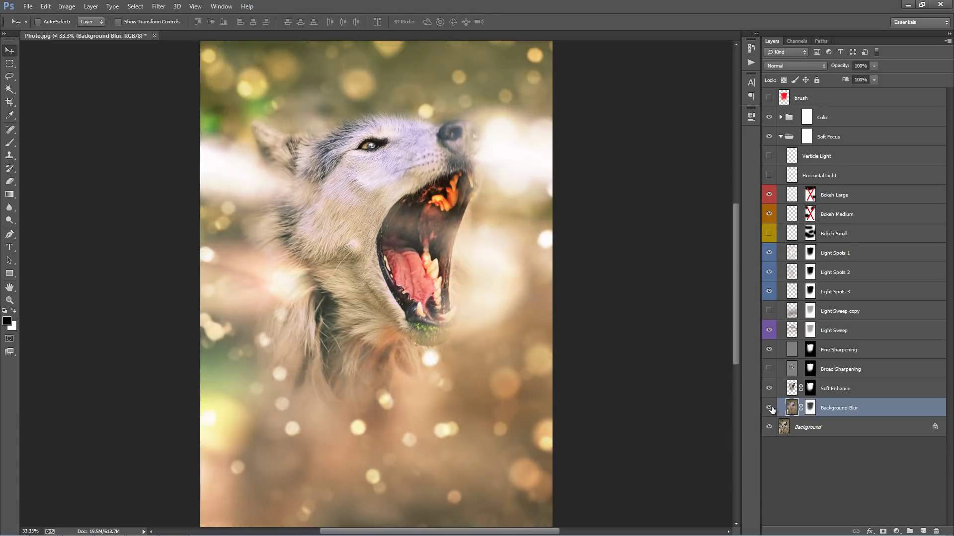
{"action": "left_click", "coordinate": [770, 408]}
{"action": "left_click", "coordinate": [769, 408]}
Step: Preview Background Blur at 80% opacity, then return it to 100%
{"action": "left_click_drag", "start_coordinate": [843, 70], "coordinate": [827, 69]}
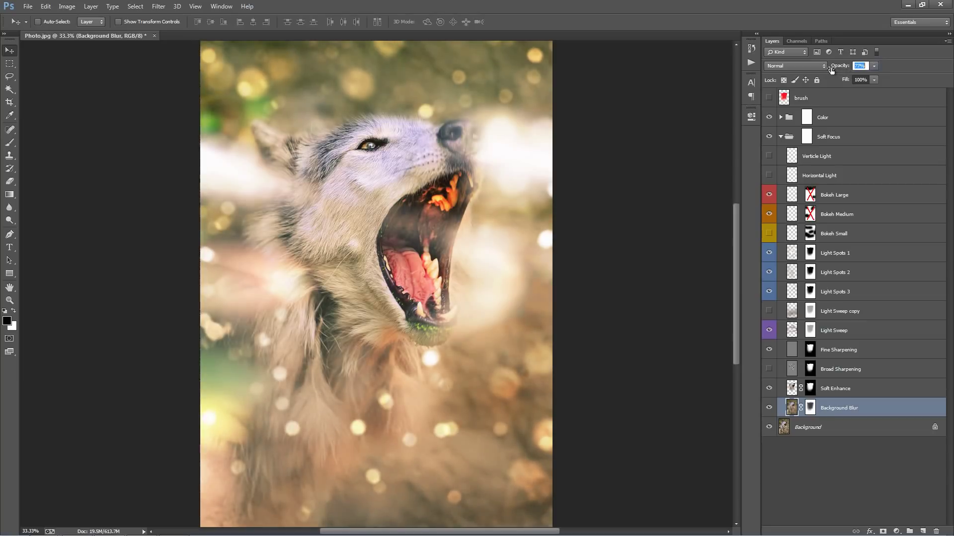
{"action": "key", "text": "Return"}
{"action": "left_click_drag", "start_coordinate": [841, 67], "coordinate": [952, 97]}
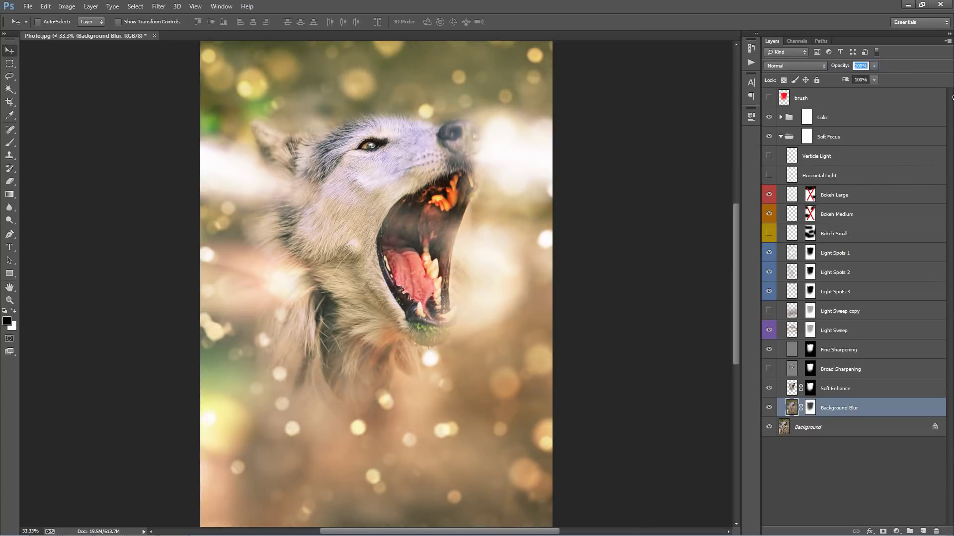
{"action": "left_click", "coordinate": [864, 343]}
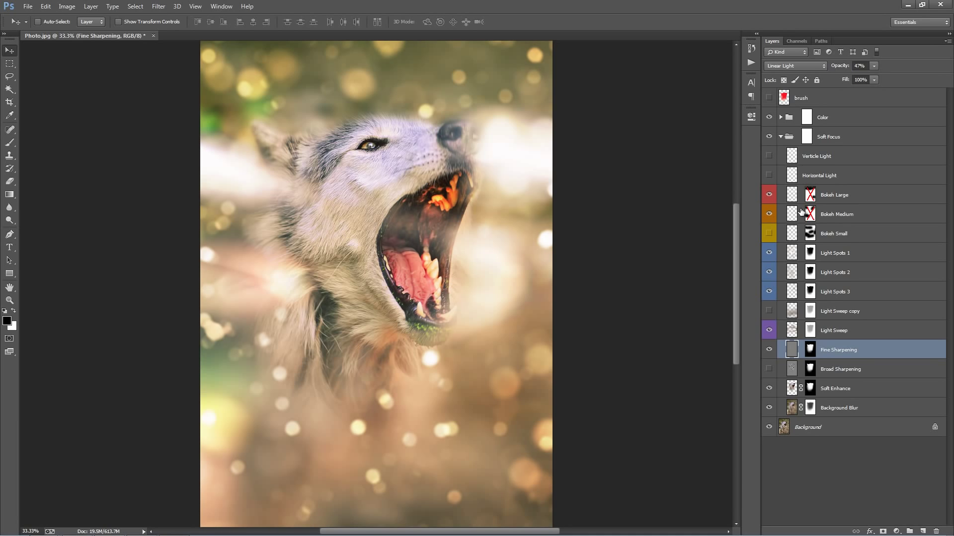
Step: Expand the Color group and set Adjust Brightness's Levels black input to 20
{"action": "left_click", "coordinate": [780, 138]}
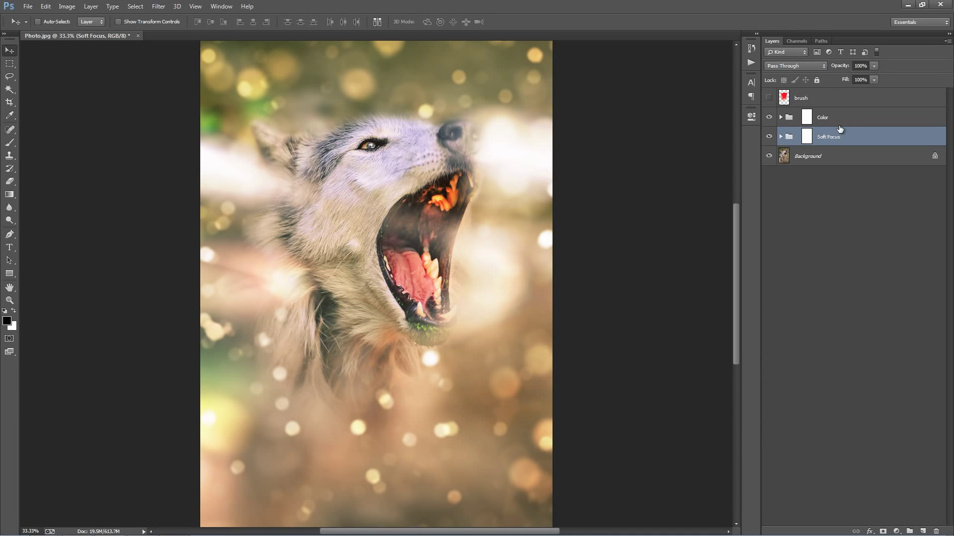
{"action": "left_click", "coordinate": [806, 118]}
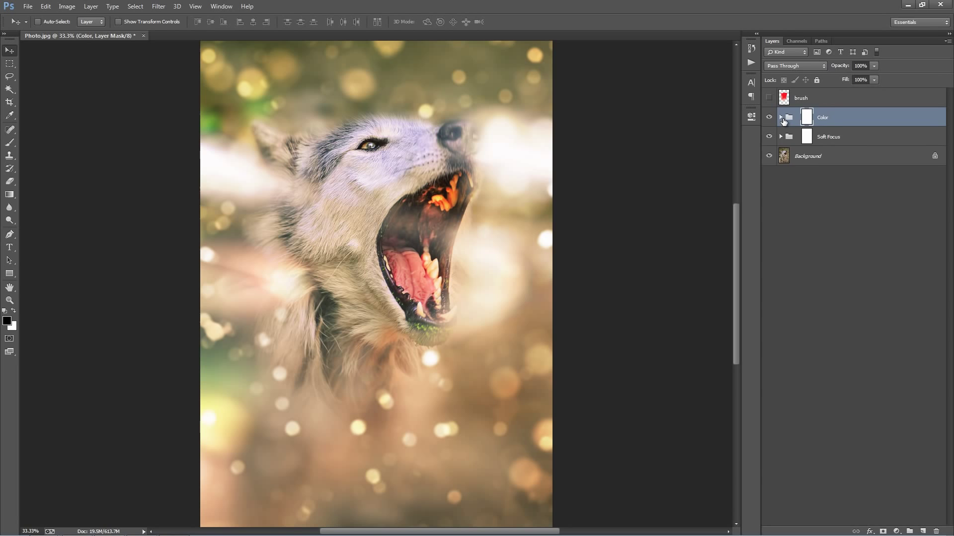
{"action": "left_click", "coordinate": [781, 117]}
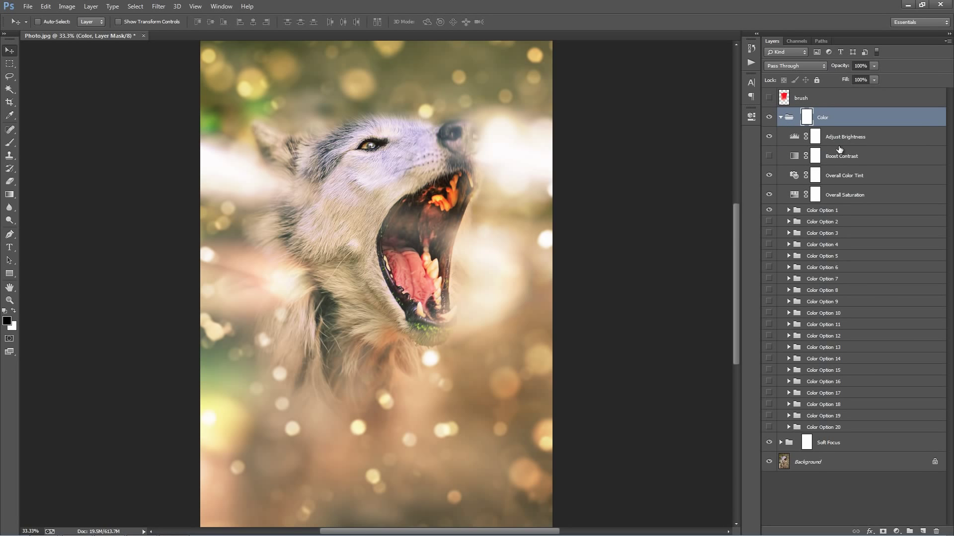
{"action": "left_click", "coordinate": [857, 139]}
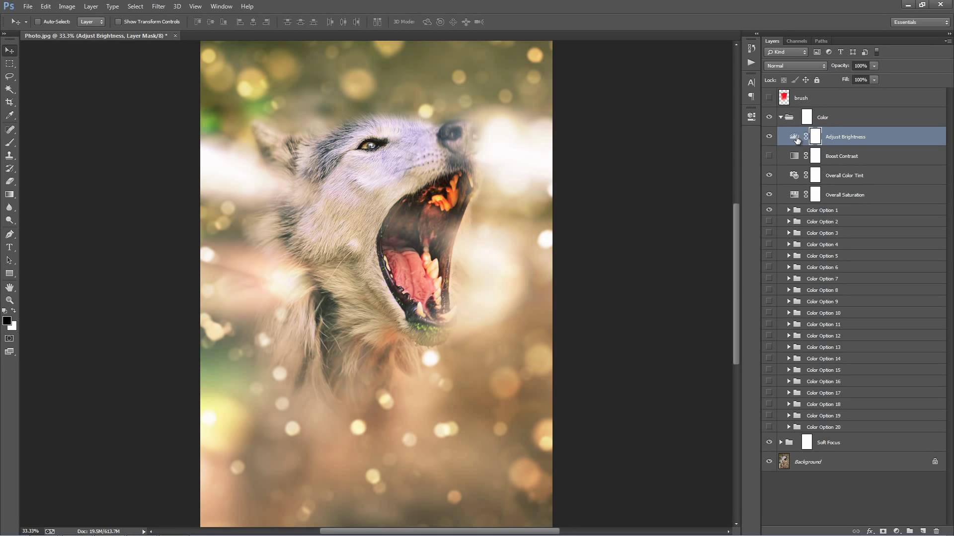
{"action": "double_click", "coordinate": [794, 137]}
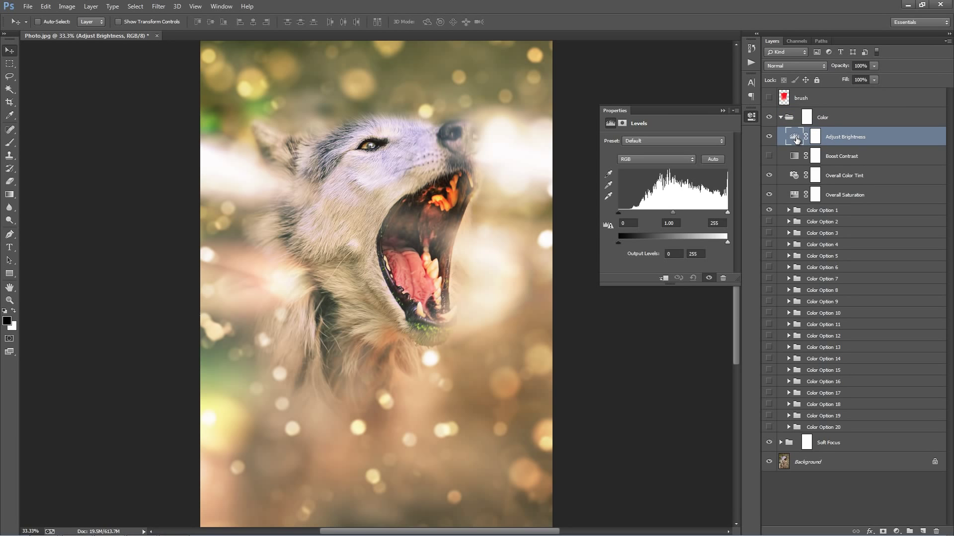
{"action": "left_click_drag", "start_coordinate": [619, 212], "coordinate": [626, 214]}
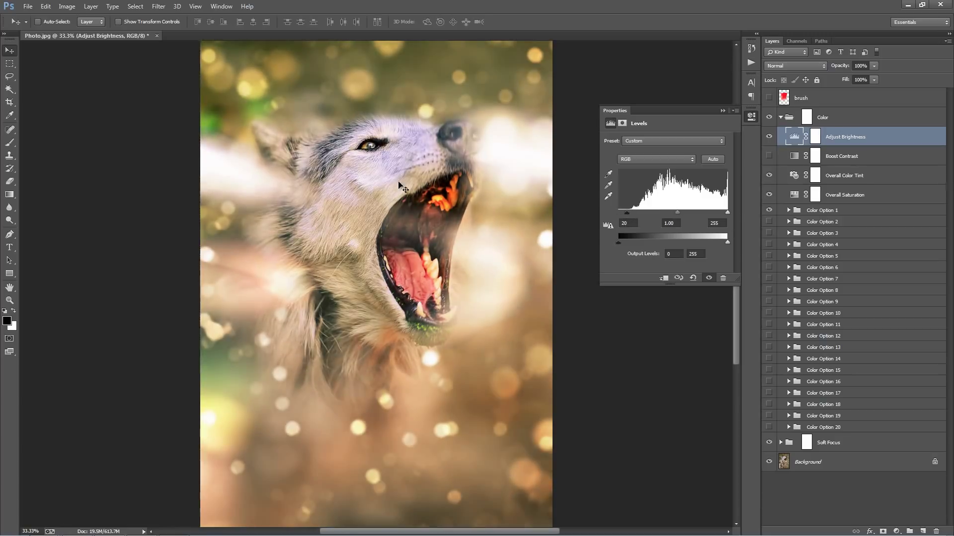
{"action": "left_click", "coordinate": [723, 110]}
Step: Compare Boost Contrast on and off, fade its opacity, then switch it off
{"action": "left_click", "coordinate": [888, 159]}
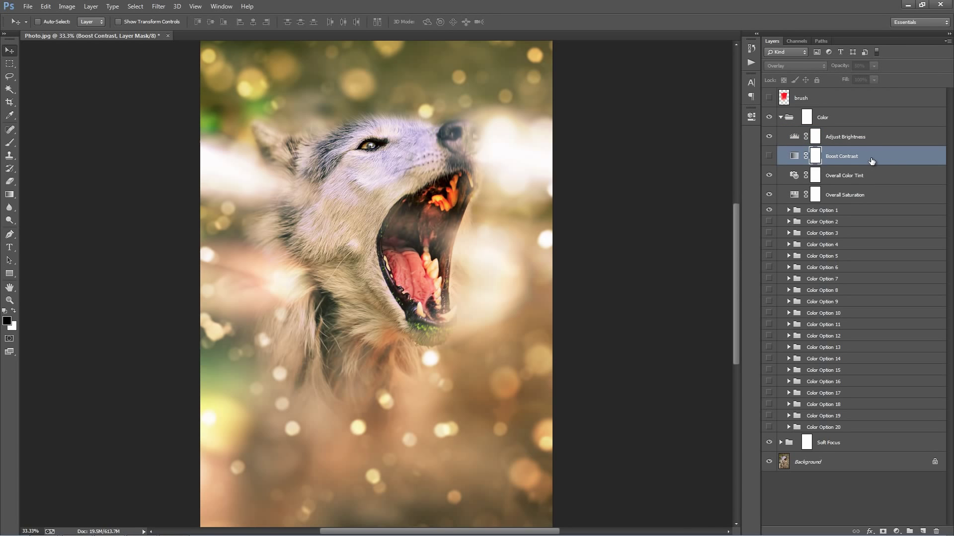
{"action": "left_click", "coordinate": [769, 156]}
{"action": "left_click", "coordinate": [769, 156]}
{"action": "left_click", "coordinate": [769, 156]}
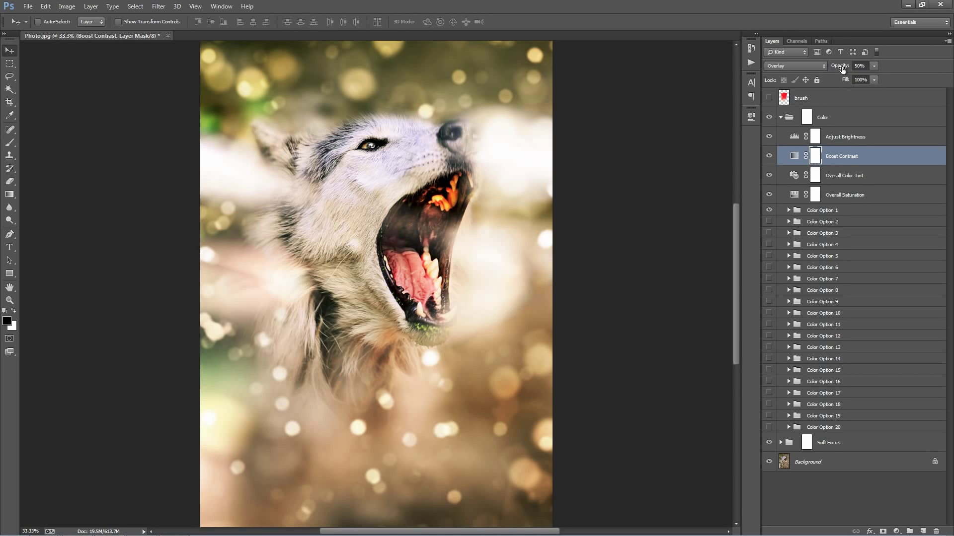
{"action": "left_click_drag", "start_coordinate": [843, 67], "coordinate": [44, 109]}
{"action": "left_click", "coordinate": [769, 156]}
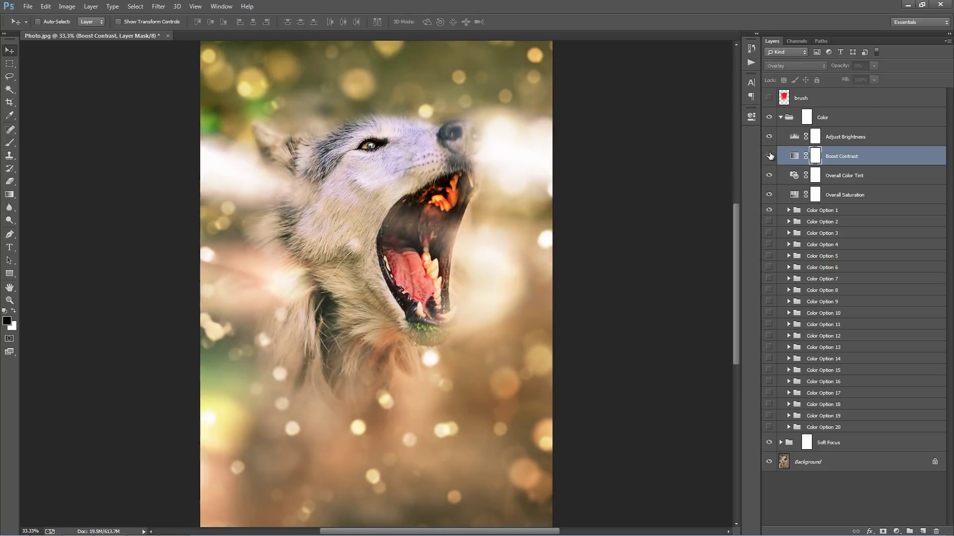
Step: Set the Overall Color Tint photo filter density to 31
{"action": "left_click", "coordinate": [911, 175]}
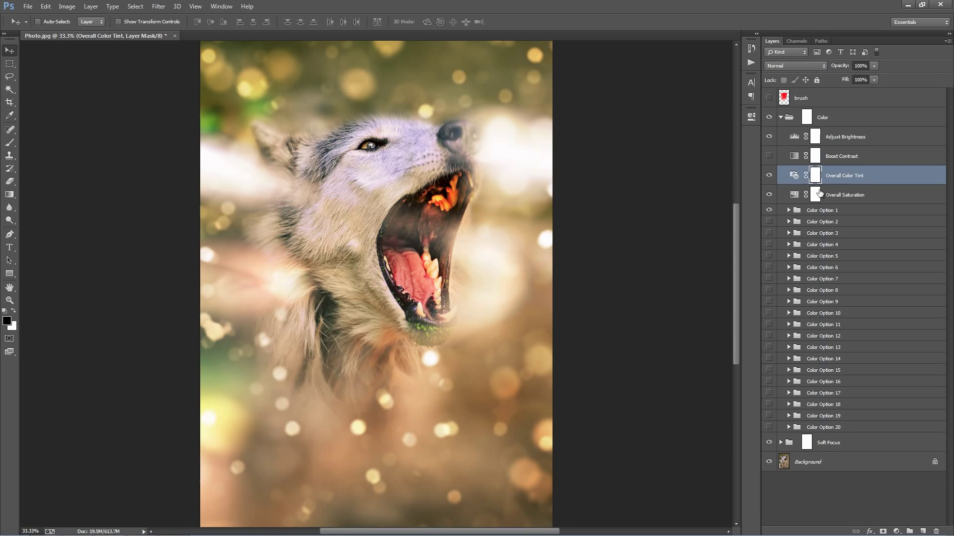
{"action": "double_click", "coordinate": [794, 176]}
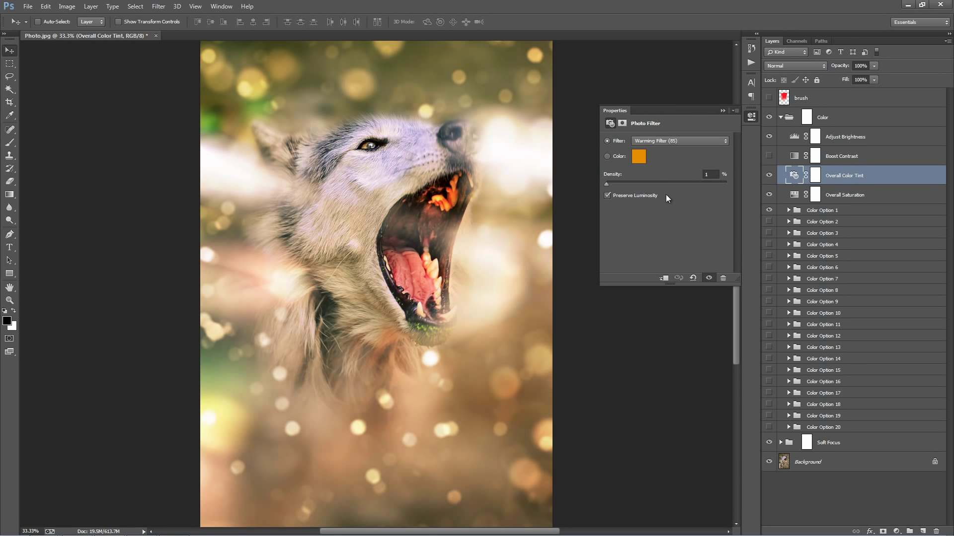
{"action": "left_click_drag", "start_coordinate": [607, 184], "coordinate": [619, 184]}
{"action": "left_click_drag", "start_coordinate": [643, 183], "coordinate": [643, 184]}
Step: Cycle through the photo filter types, ending on Violet, then hide Overall Color Tint
{"action": "left_click", "coordinate": [669, 142]}
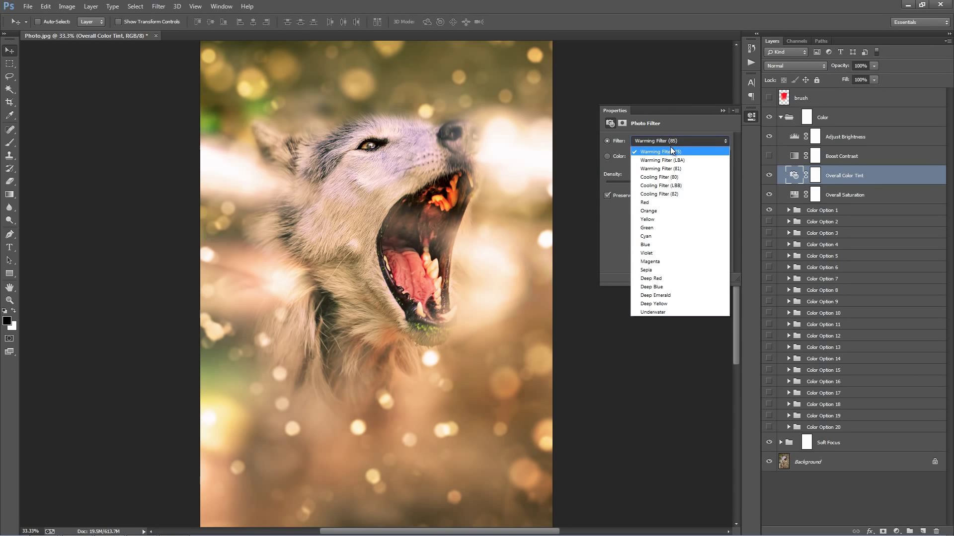
{"action": "left_click", "coordinate": [672, 150]}
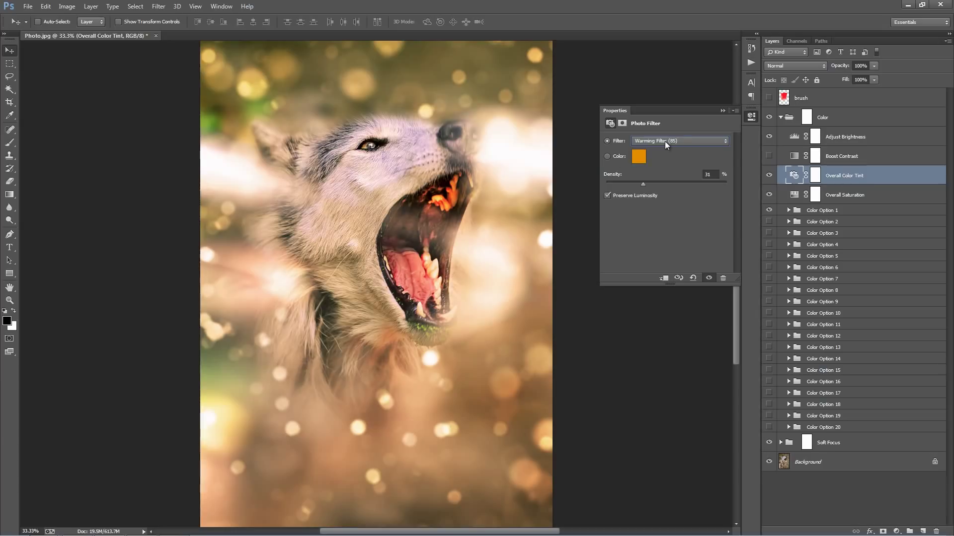
{"action": "scroll", "coordinate": [665, 141], "scroll_direction": "down", "scroll_amount": 3}
{"action": "scroll", "coordinate": [664, 141], "scroll_direction": "down", "scroll_amount": 6}
{"action": "scroll", "coordinate": [664, 141], "scroll_direction": "down", "scroll_amount": 2}
{"action": "scroll", "coordinate": [665, 141], "scroll_direction": "down", "scroll_amount": 1}
{"action": "left_click", "coordinate": [723, 111]}
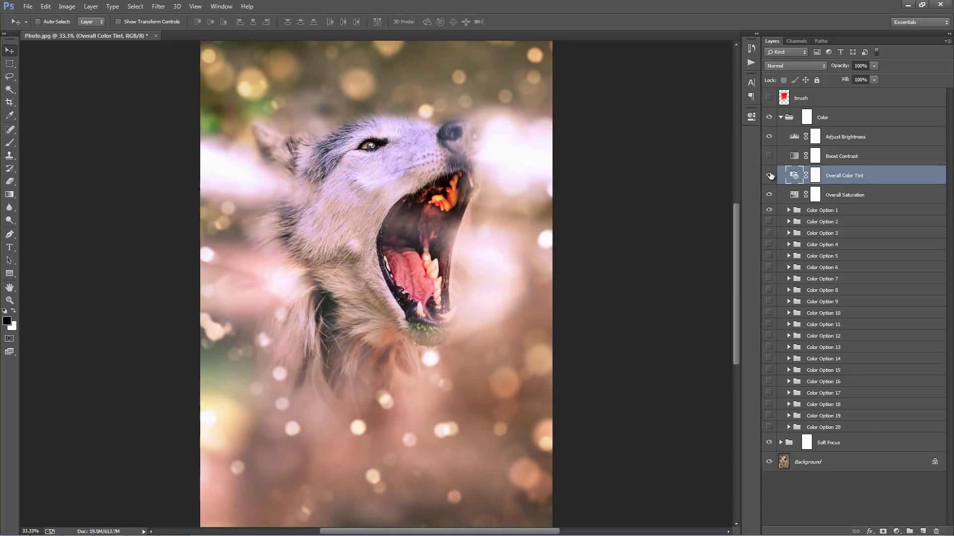
{"action": "left_click", "coordinate": [769, 175]}
Step: Set Overall Saturation's Hue/Saturation saturation to +29 and close its settings
{"action": "left_click", "coordinate": [793, 199]}
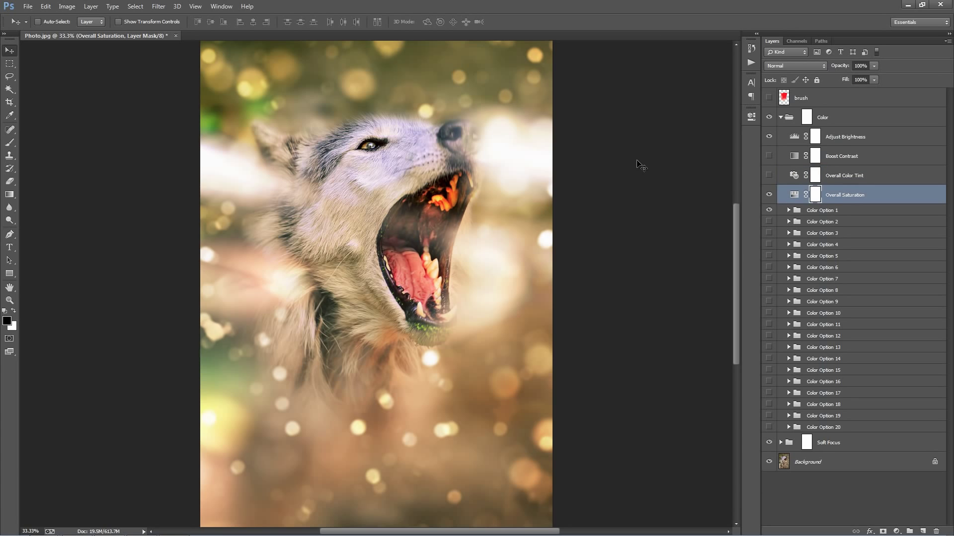
{"action": "double_click", "coordinate": [795, 195]}
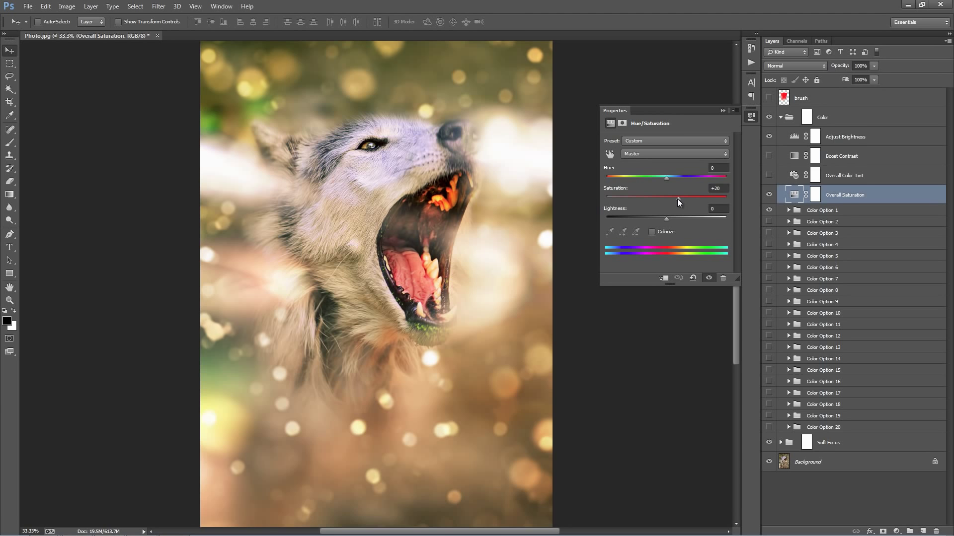
{"action": "mouse_move", "coordinate": [677, 198]}
{"action": "left_mouse_down"}
{"action": "mouse_move", "coordinate": [666, 198]}
{"action": "mouse_move", "coordinate": [702, 198]}
{"action": "mouse_move", "coordinate": [592, 197]}
{"action": "mouse_move", "coordinate": [674, 200]}
{"action": "left_mouse_up"}
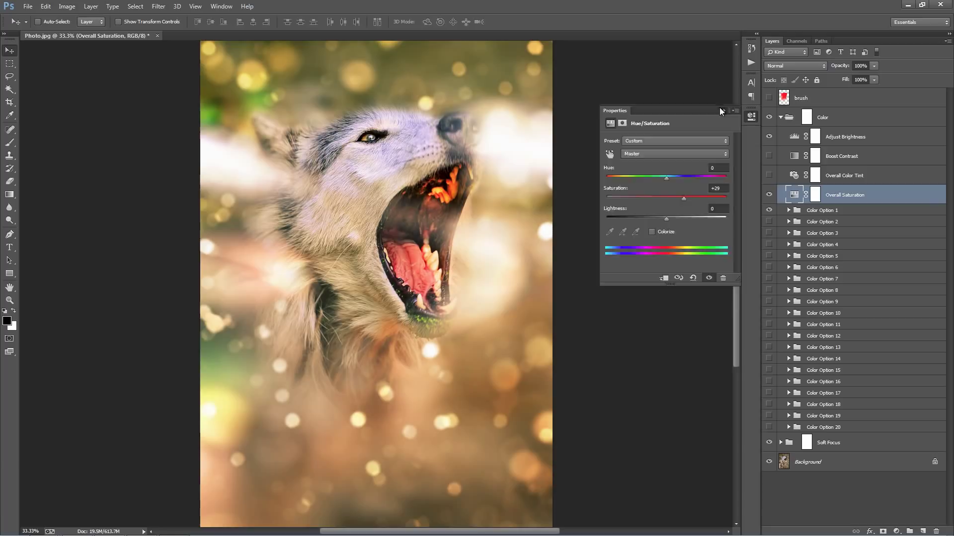
{"action": "left_click", "coordinate": [722, 111]}
{"action": "left_click", "coordinate": [823, 211]}
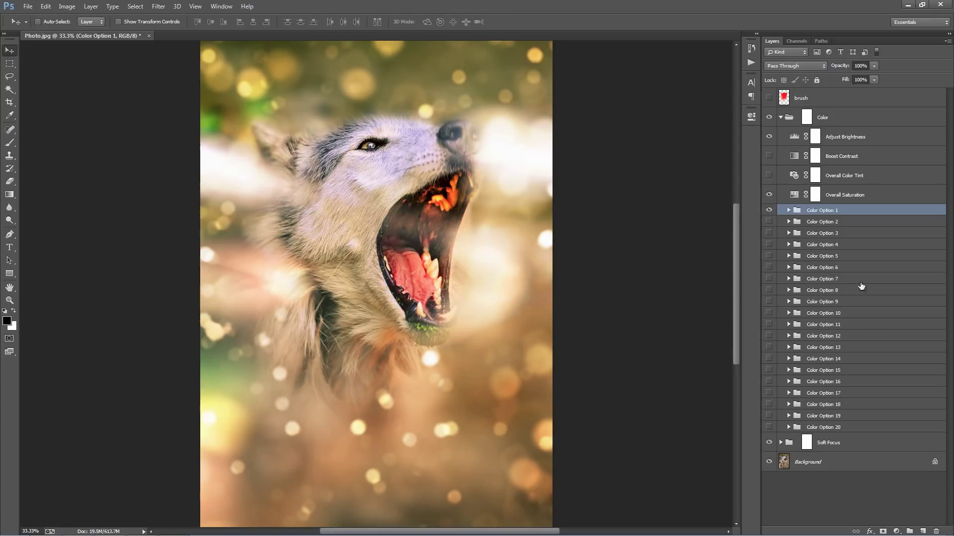
Step: Preview Color Options 1 through 5 one at a time, fitting the photo in the window
{"action": "left_click", "coordinate": [769, 211]}
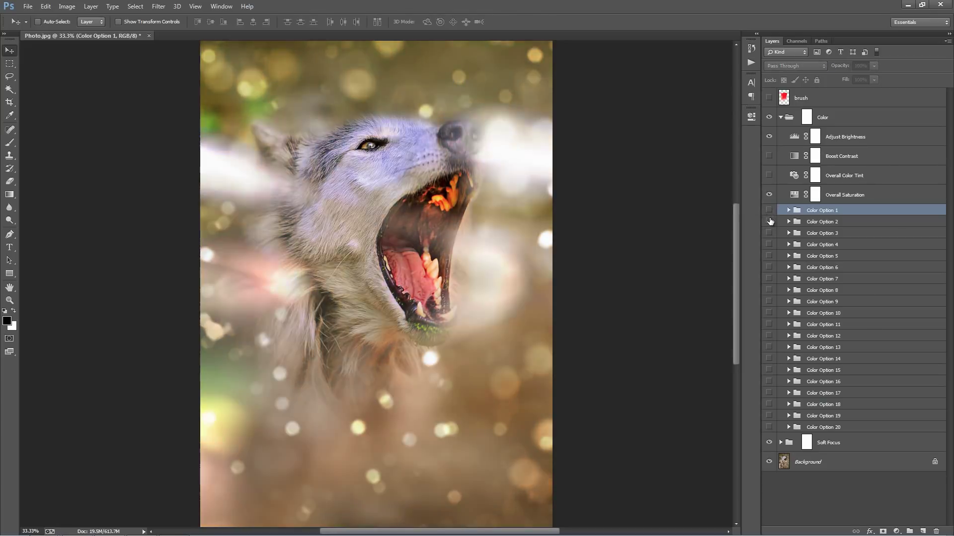
{"action": "left_click", "coordinate": [769, 221]}
{"action": "left_click", "coordinate": [785, 224]}
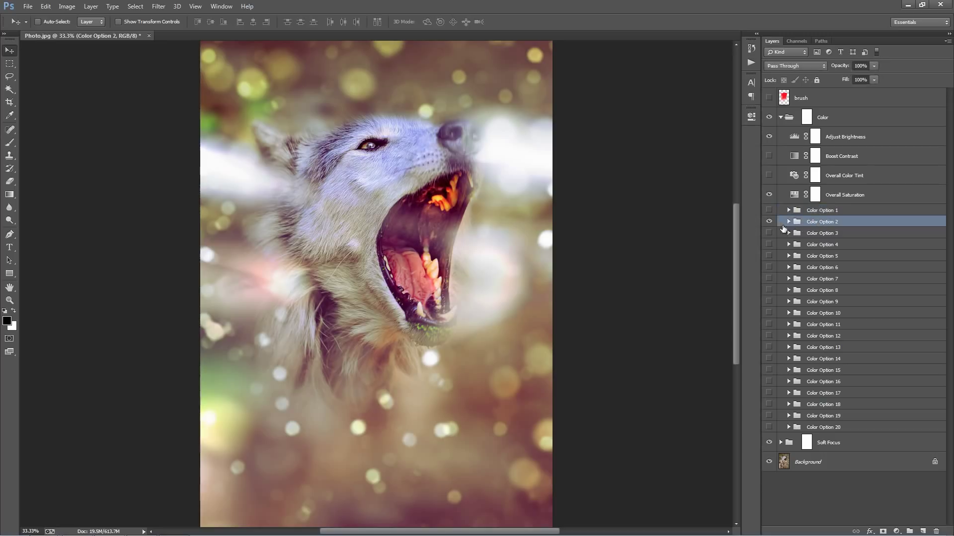
{"action": "left_click", "coordinate": [769, 222]}
{"action": "left_click", "coordinate": [769, 233]}
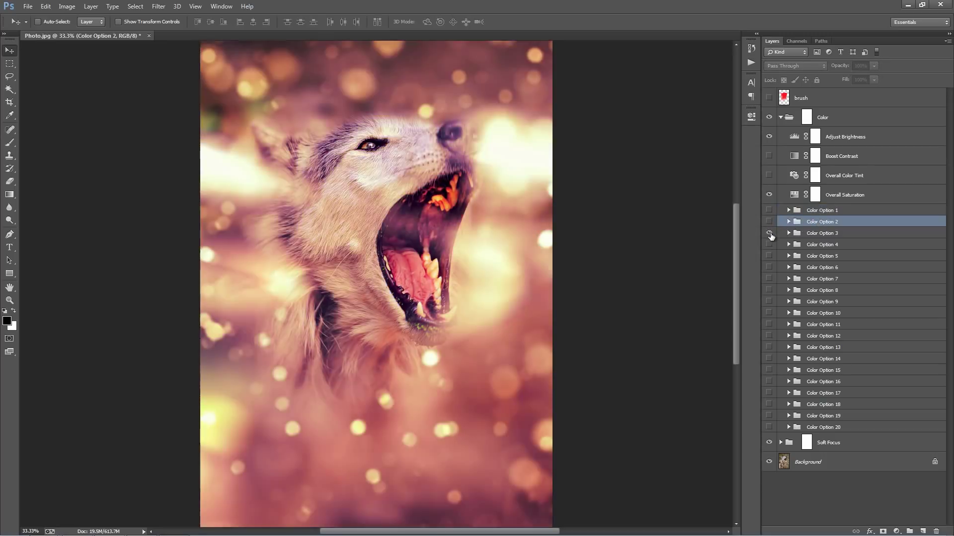
{"action": "left_click", "coordinate": [769, 232]}
{"action": "left_click", "coordinate": [768, 256]}
{"action": "left_click", "coordinate": [769, 256]}
{"action": "left_click", "coordinate": [769, 256]}
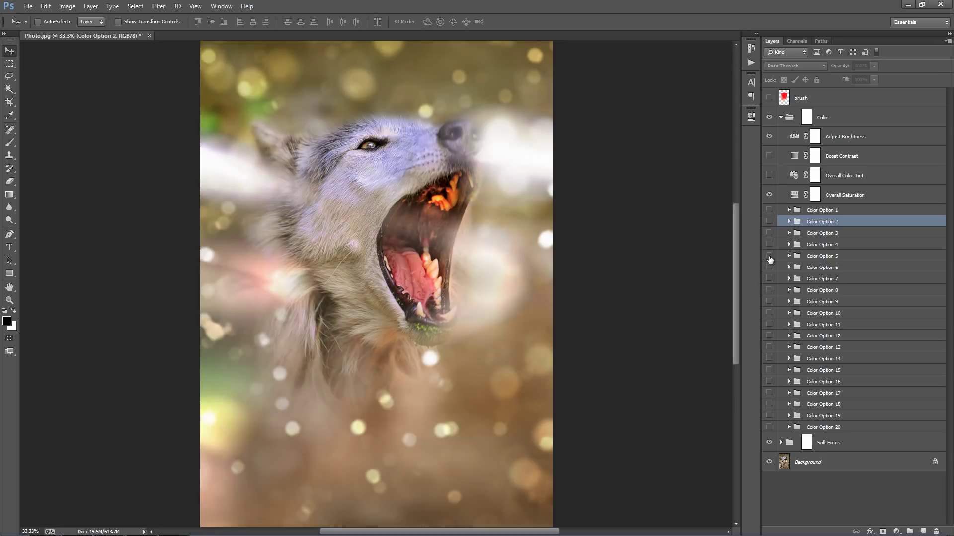
{"action": "key", "text": "ctrl+0"}
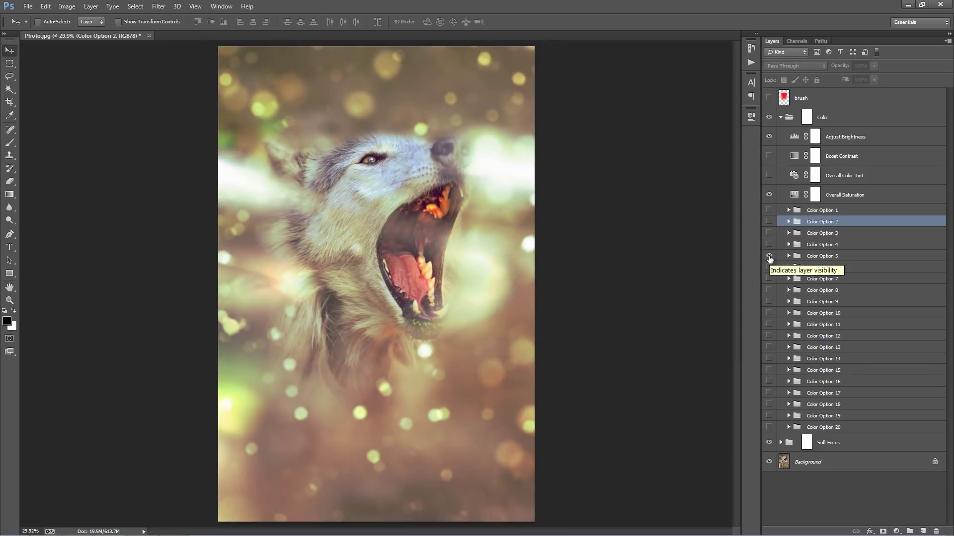
Step: Preview Color Options 6 through 10 in turn, leaving Color Option 11 showing
{"action": "left_click", "coordinate": [769, 256]}
{"action": "left_click", "coordinate": [769, 267]}
{"action": "left_click", "coordinate": [768, 267]}
{"action": "left_click", "coordinate": [769, 279]}
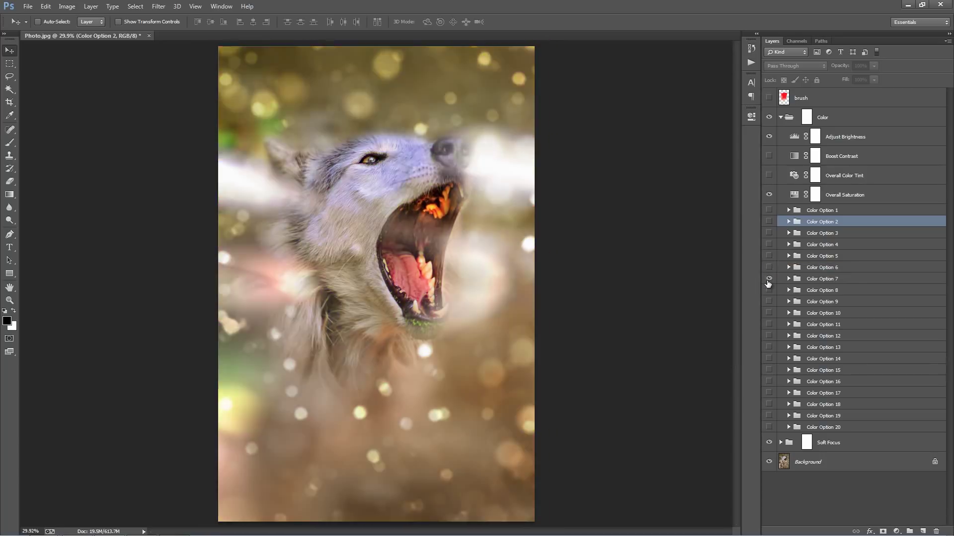
{"action": "left_click", "coordinate": [769, 279]}
{"action": "left_click", "coordinate": [769, 290]}
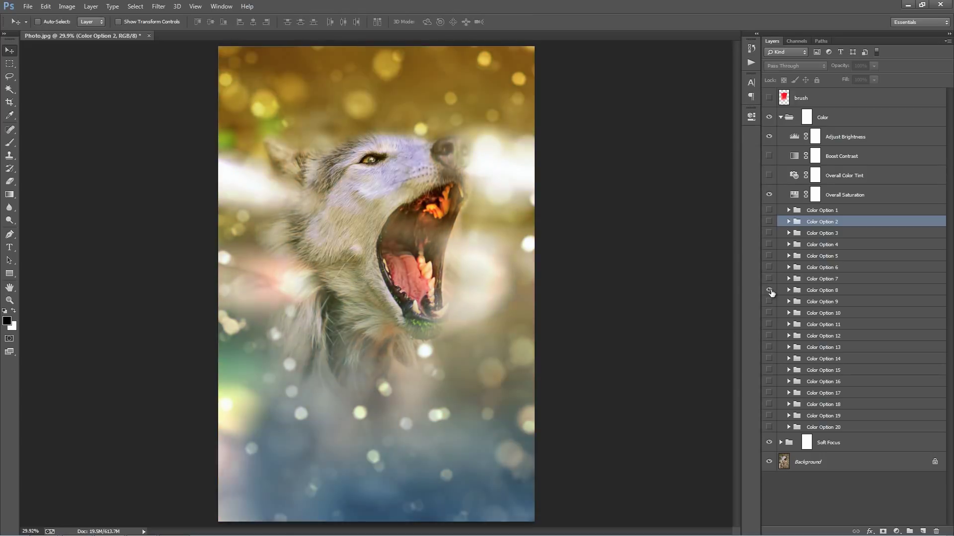
{"action": "left_click", "coordinate": [769, 290]}
{"action": "left_click", "coordinate": [769, 302]}
{"action": "left_click", "coordinate": [768, 302]}
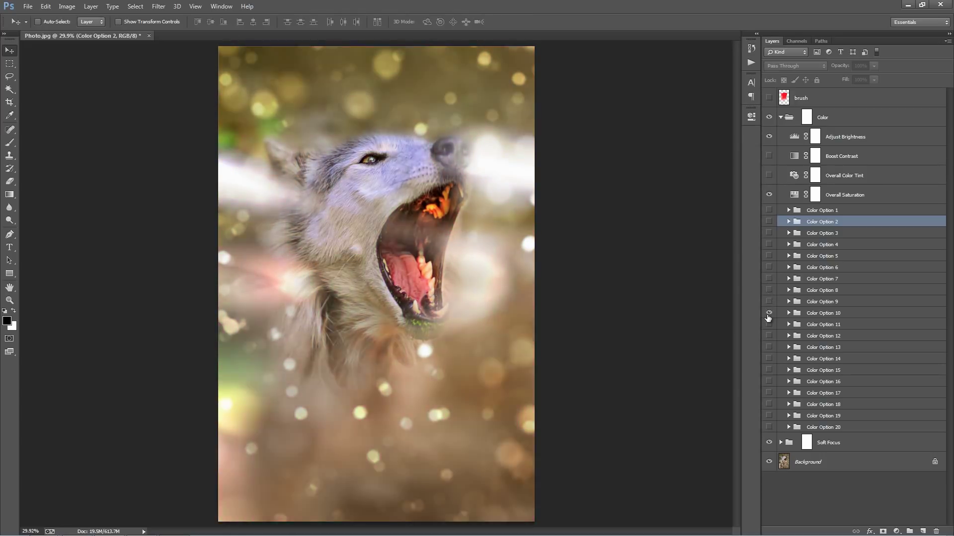
{"action": "left_click", "coordinate": [769, 313]}
{"action": "left_click", "coordinate": [768, 313]}
{"action": "left_click", "coordinate": [769, 324]}
Step: Rename Color Option 11 to 'asfas' and Color Option 12 to 'asf'
{"action": "double_click", "coordinate": [823, 326]}
{"action": "type", "text": "asfas"}
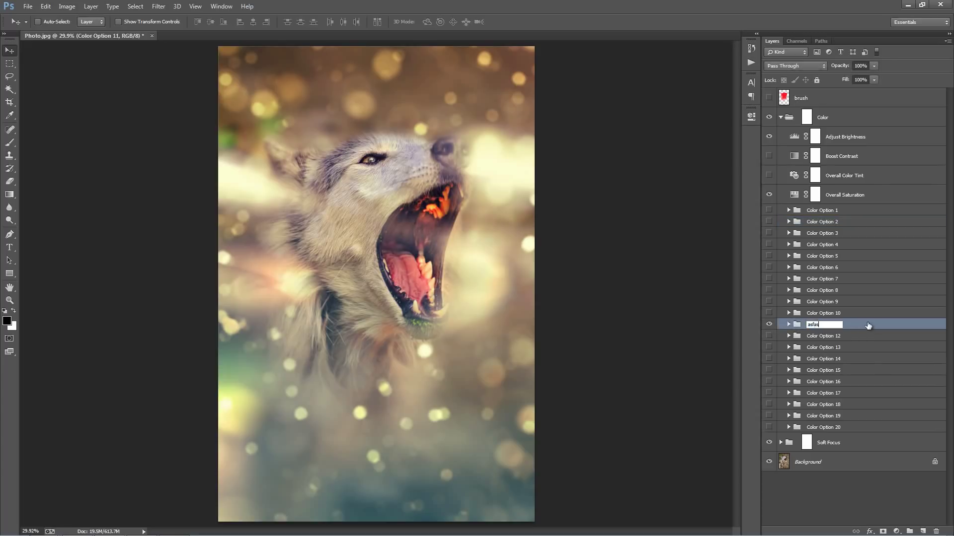
{"action": "key", "text": "Return"}
{"action": "left_click", "coordinate": [769, 325]}
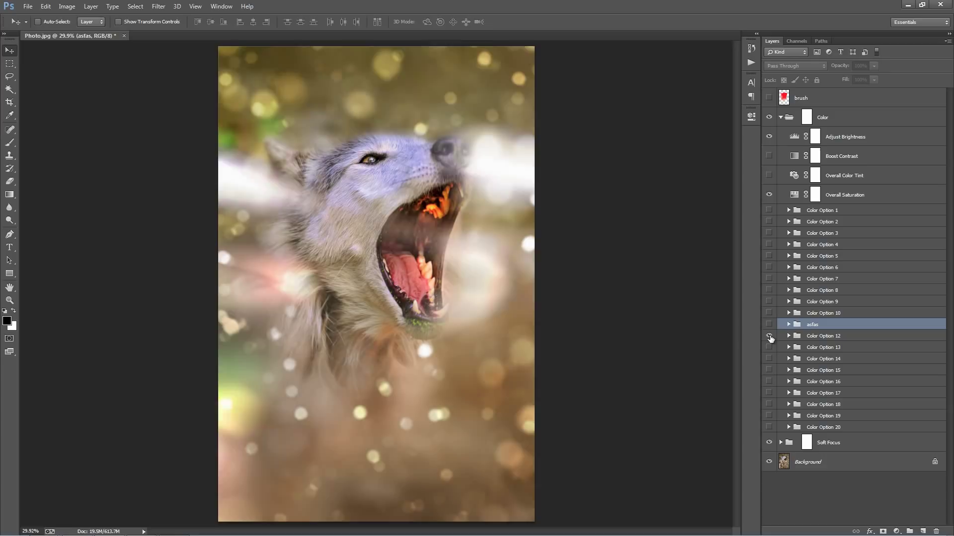
{"action": "left_click", "coordinate": [769, 335]}
{"action": "double_click", "coordinate": [823, 335]}
{"action": "type", "text": "asf"}
{"action": "key", "text": "Return"}
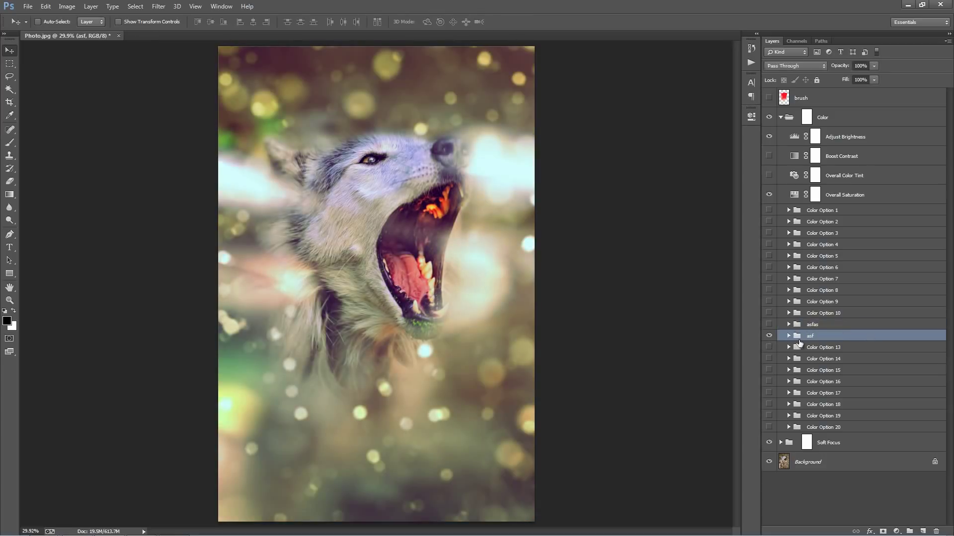
{"action": "left_click", "coordinate": [769, 336]}
Step: Preview Color Option 14 and rename it to 'asfas'
{"action": "left_click", "coordinate": [769, 358]}
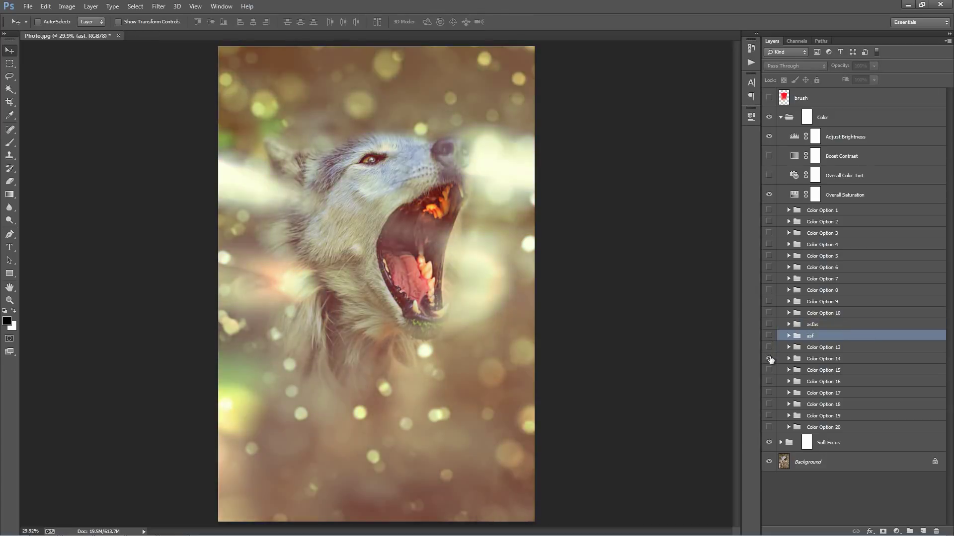
{"action": "double_click", "coordinate": [834, 359]}
{"action": "type", "text": "asfas"}
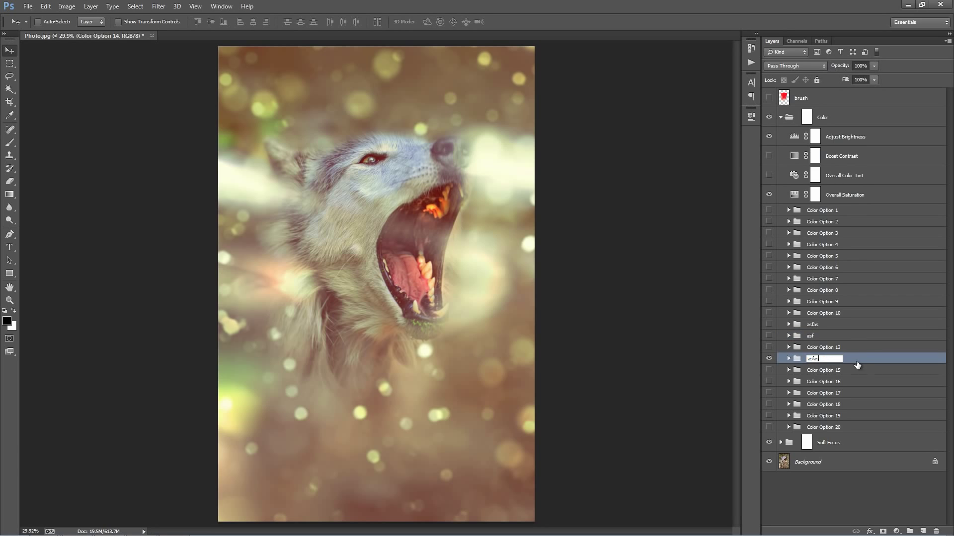
{"action": "key", "text": "Return"}
Step: Delete Color Options 1 through 10, undoing an accidental extra delete
{"action": "left_click", "coordinate": [825, 326]}
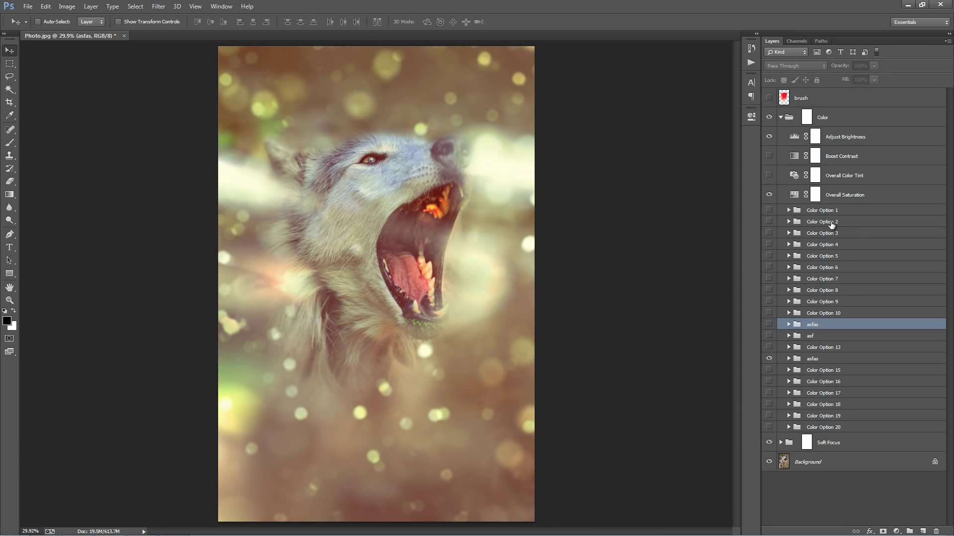
{"action": "left_click", "coordinate": [828, 213]}
{"action": "left_click", "coordinate": [830, 313], "text": "shift"}
{"action": "key", "text": "Delete"}
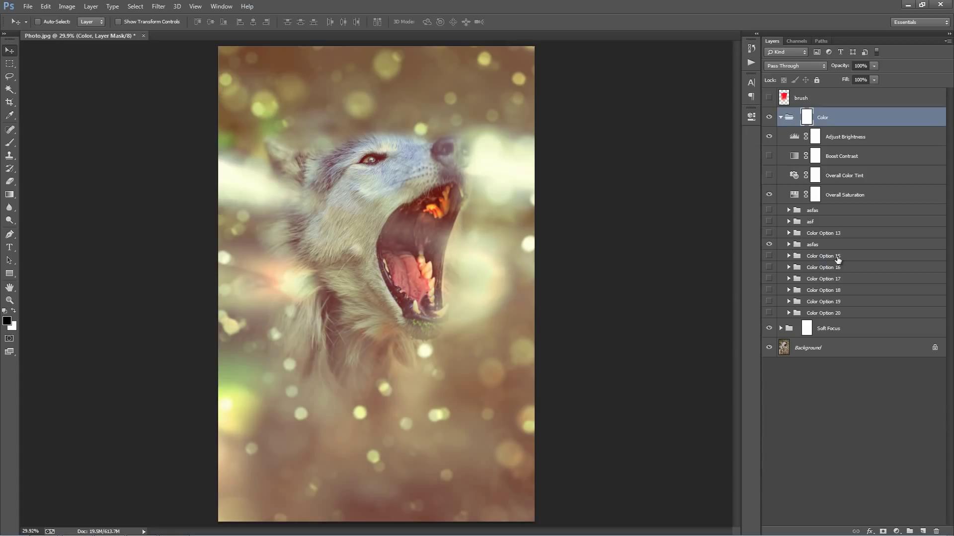
{"action": "key", "text": "Delete"}
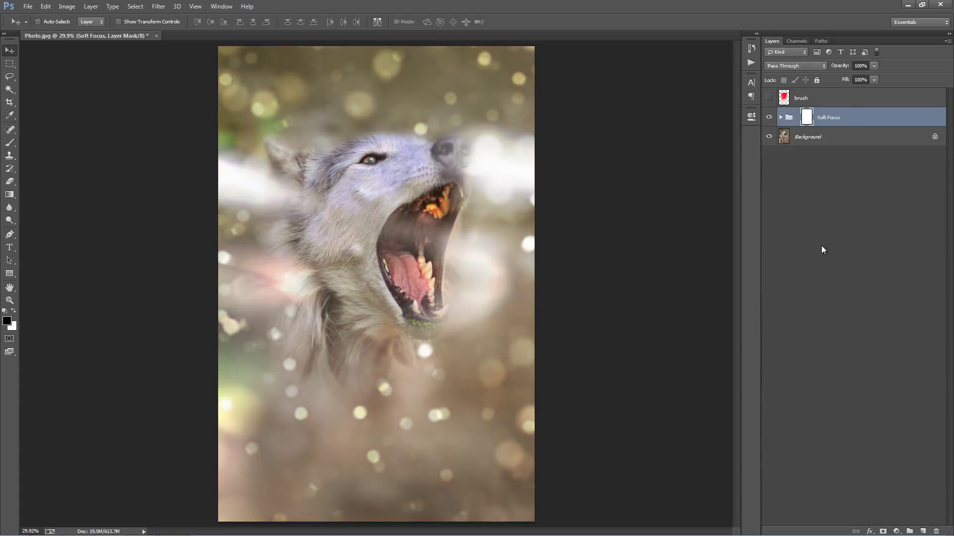
{"action": "key", "text": "ctrl+z"}
Step: Delete the remaining unwanted groups, Color Options 16 through 20
{"action": "left_click", "coordinate": [825, 255]}
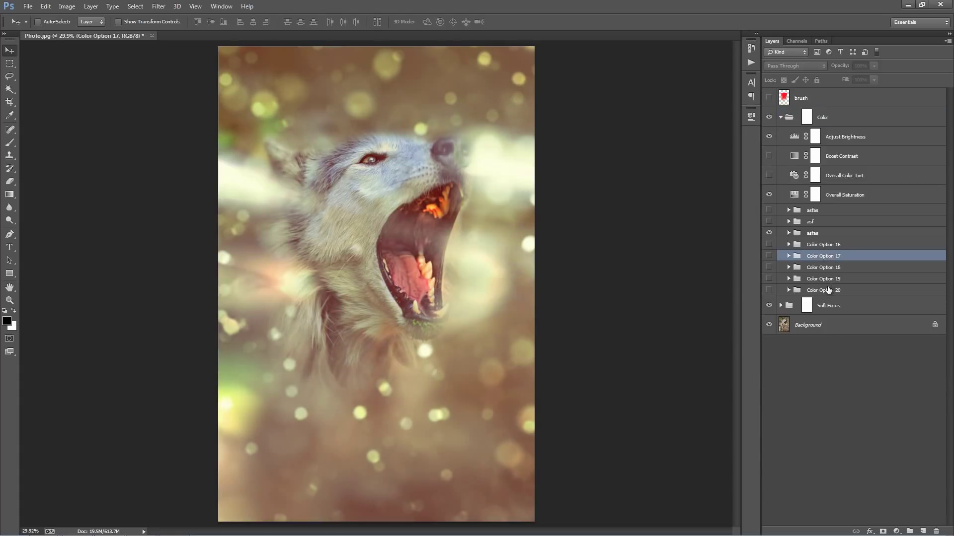
{"action": "left_click", "coordinate": [825, 290], "text": "shift"}
{"action": "left_click", "coordinate": [824, 246], "text": "shift"}
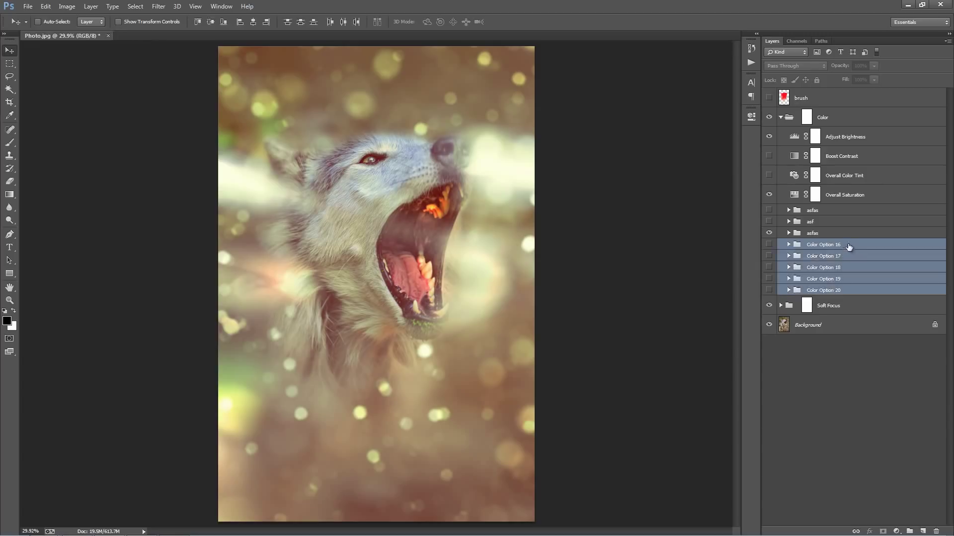
{"action": "key", "text": "Delete"}
Step: Switch the asf and asfas colour groups on and off to compare their tints, leaving them visible
{"action": "left_click", "coordinate": [769, 221]}
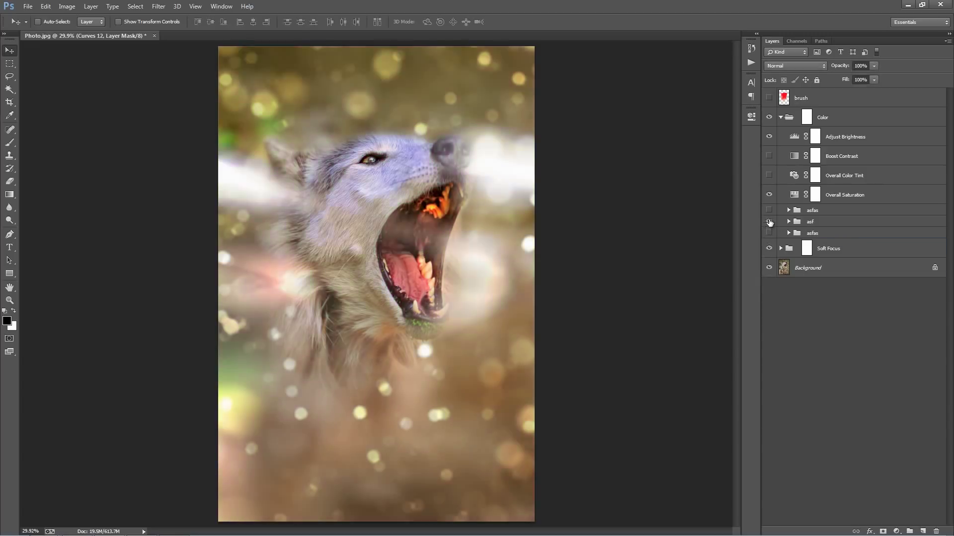
{"action": "left_click", "coordinate": [768, 210]}
{"action": "left_click", "coordinate": [769, 221]}
{"action": "left_click", "coordinate": [769, 210]}
{"action": "left_click", "coordinate": [769, 221]}
{"action": "left_click", "coordinate": [769, 222]}
{"action": "left_click", "coordinate": [769, 222]}
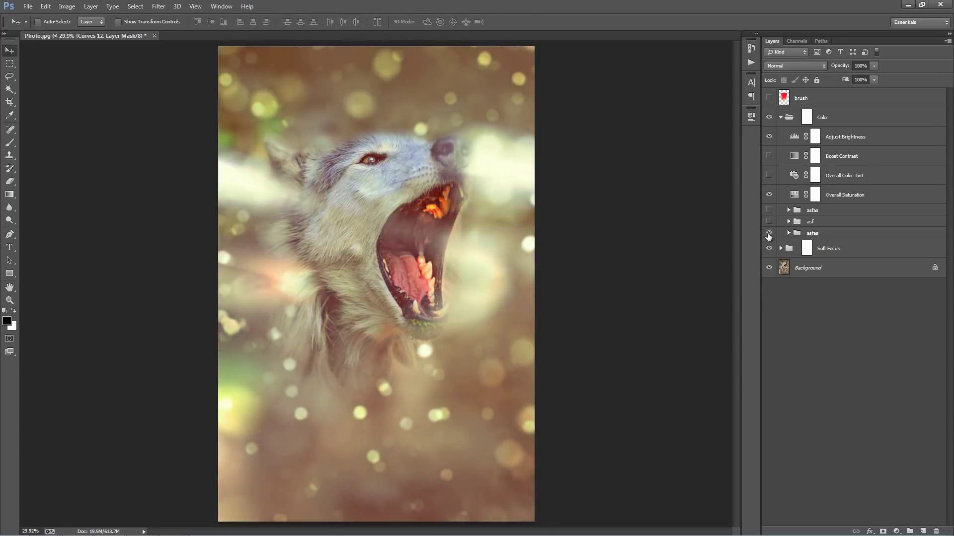
{"action": "left_click", "coordinate": [769, 222]}
{"action": "left_click", "coordinate": [769, 222]}
{"action": "left_click", "coordinate": [769, 211]}
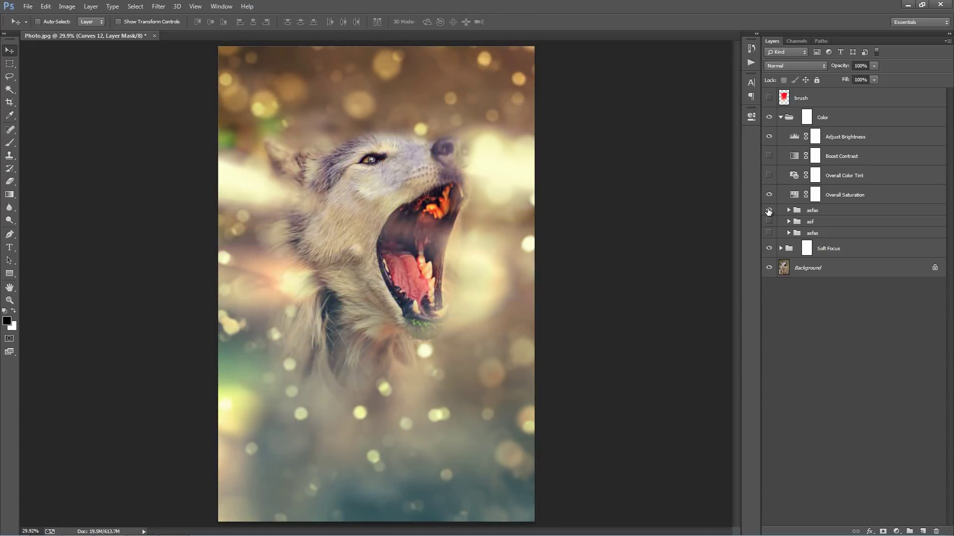
{"action": "left_click", "coordinate": [806, 215]}
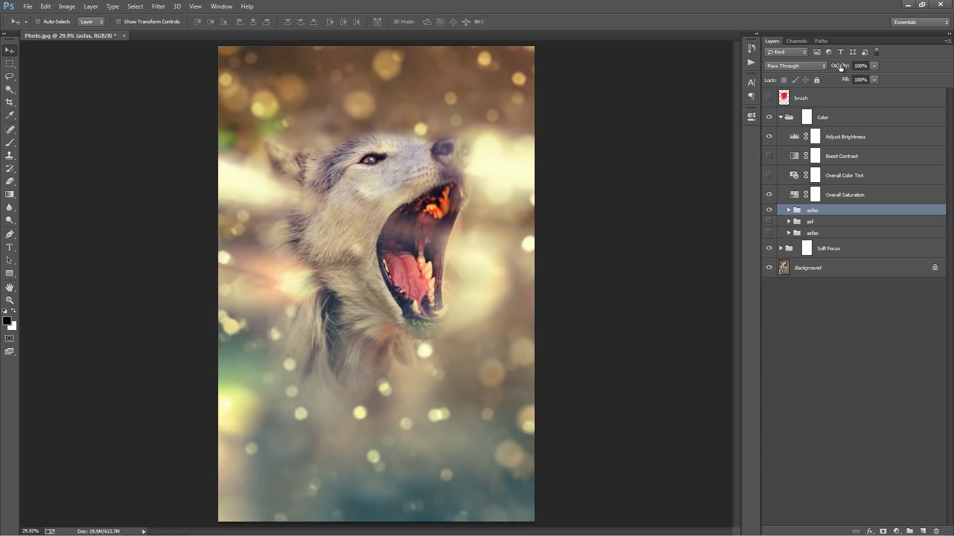
Step: Set the upper asfas group to 0%, asf to 48%, and the lower asfas to 58% opacity
{"action": "left_click_drag", "start_coordinate": [839, 67], "coordinate": [361, 143]}
{"action": "left_click", "coordinate": [811, 222]}
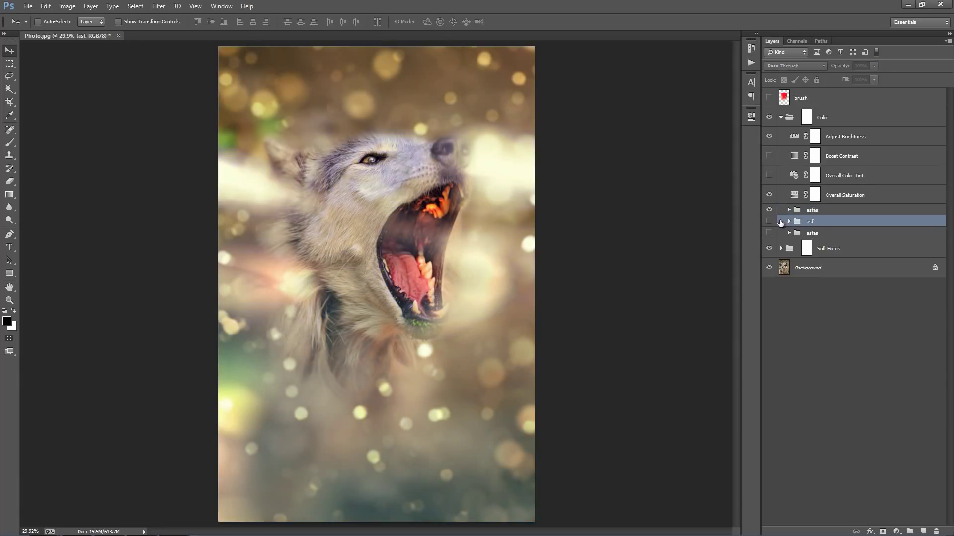
{"action": "left_click", "coordinate": [769, 222]}
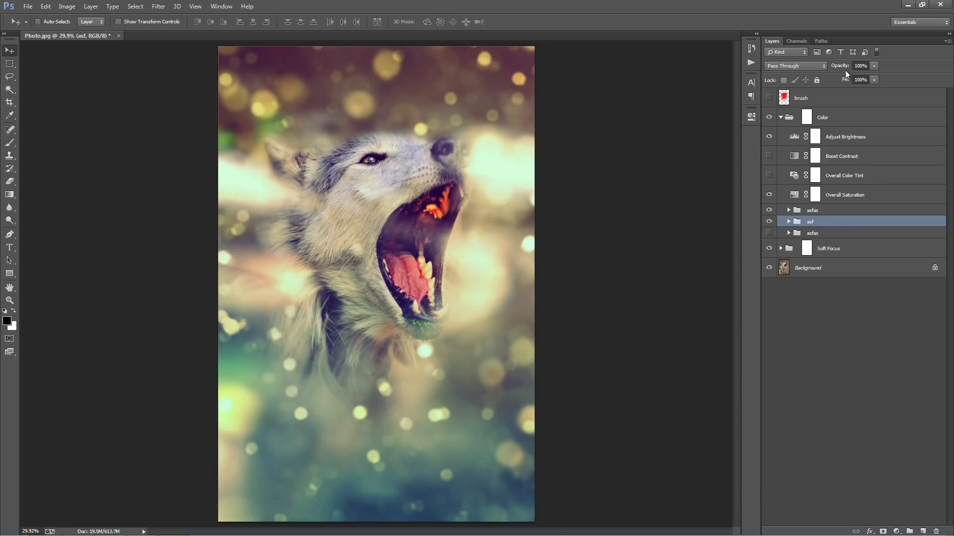
{"action": "left_click_drag", "start_coordinate": [844, 69], "coordinate": [45, 104]}
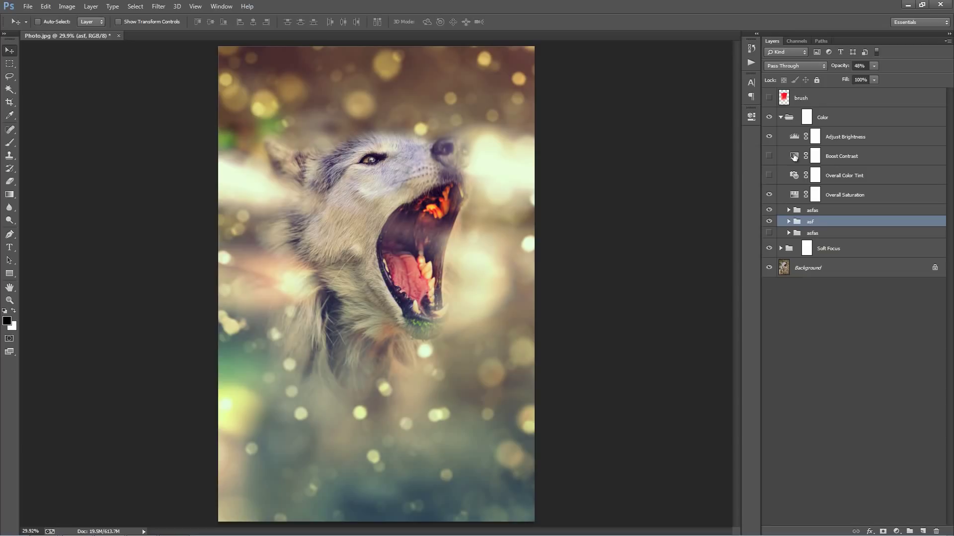
{"action": "left_click", "coordinate": [815, 233]}
{"action": "left_click", "coordinate": [769, 233]}
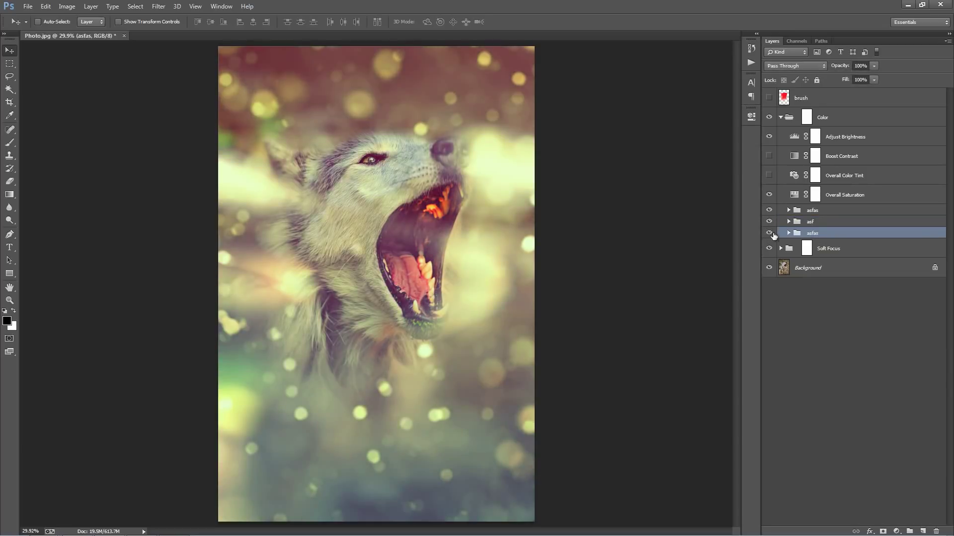
{"action": "left_click_drag", "start_coordinate": [839, 71], "coordinate": [197, 100]}
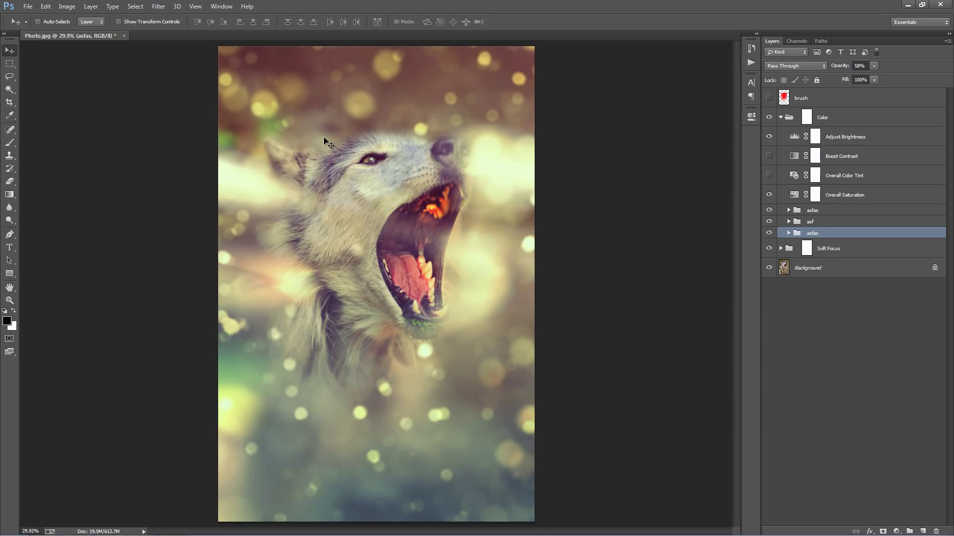
{"action": "left_click", "coordinate": [821, 213]}
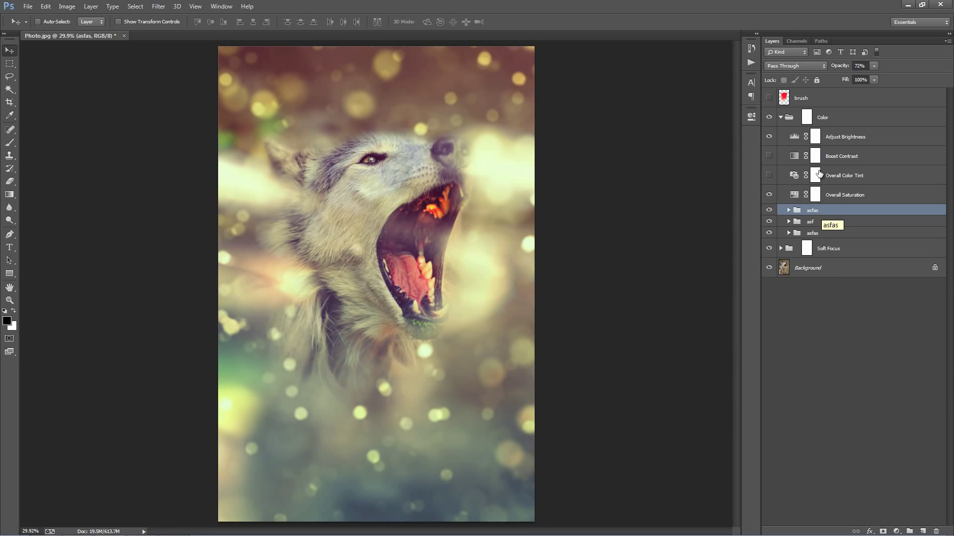
Step: Collapse the Color group and target the Soft Focus group's layer mask
{"action": "left_click", "coordinate": [781, 117]}
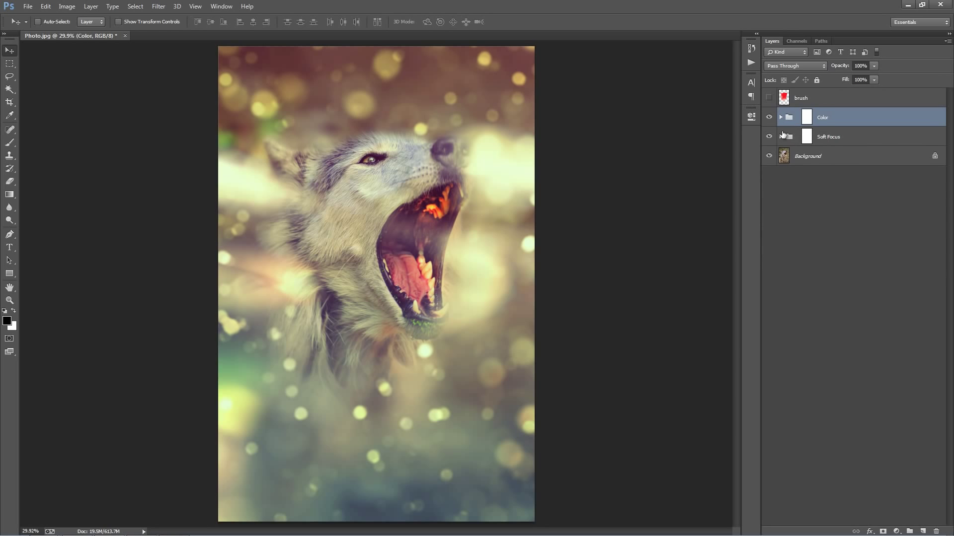
{"action": "left_click", "coordinate": [835, 137]}
{"action": "left_click", "coordinate": [835, 118]}
{"action": "left_click", "coordinate": [864, 144]}
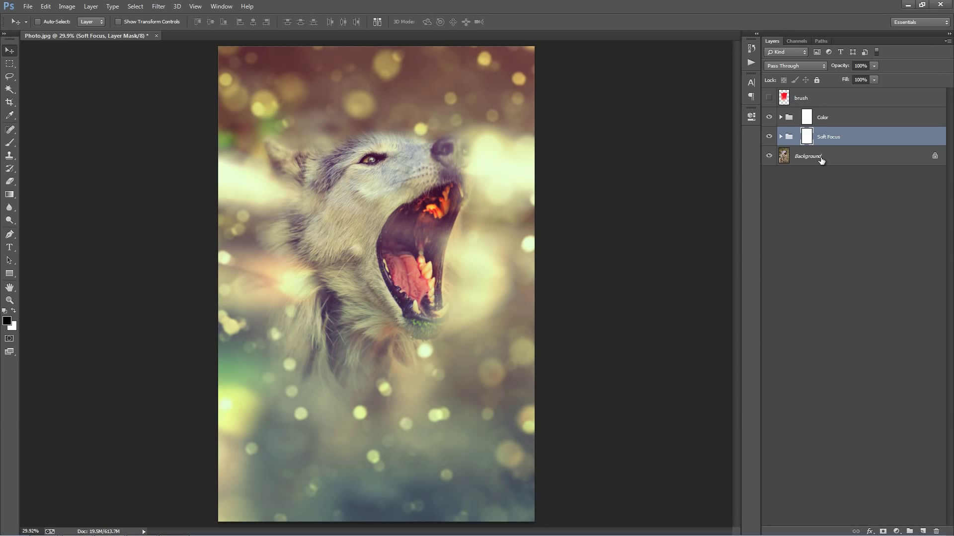
Step: Paint trial brush strokes on the Soft Focus mask, then reset it to fully blurred
{"action": "key", "text": "b"}
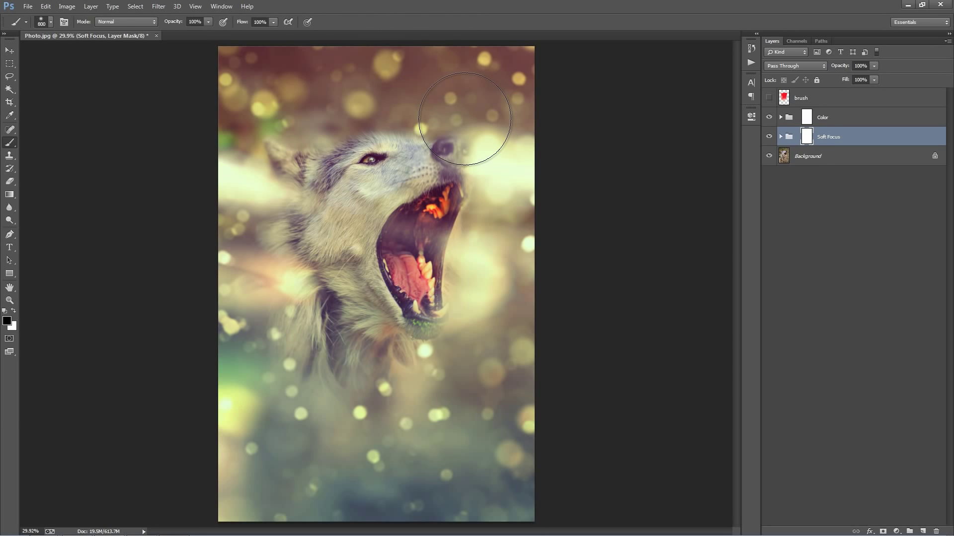
{"action": "left_click_drag", "start_coordinate": [484, 132], "coordinate": [516, 121]}
{"action": "mouse_move", "coordinate": [350, 128]}
{"action": "left_mouse_down"}
{"action": "mouse_move", "coordinate": [341, 99]}
{"action": "mouse_move", "coordinate": [549, 155]}
{"action": "mouse_move", "coordinate": [191, 159]}
{"action": "left_mouse_up"}
{"action": "mouse_move", "coordinate": [127, 275]}
{"action": "left_mouse_down"}
{"action": "mouse_move", "coordinate": [179, 425]}
{"action": "mouse_move", "coordinate": [566, 469]}
{"action": "left_mouse_up"}
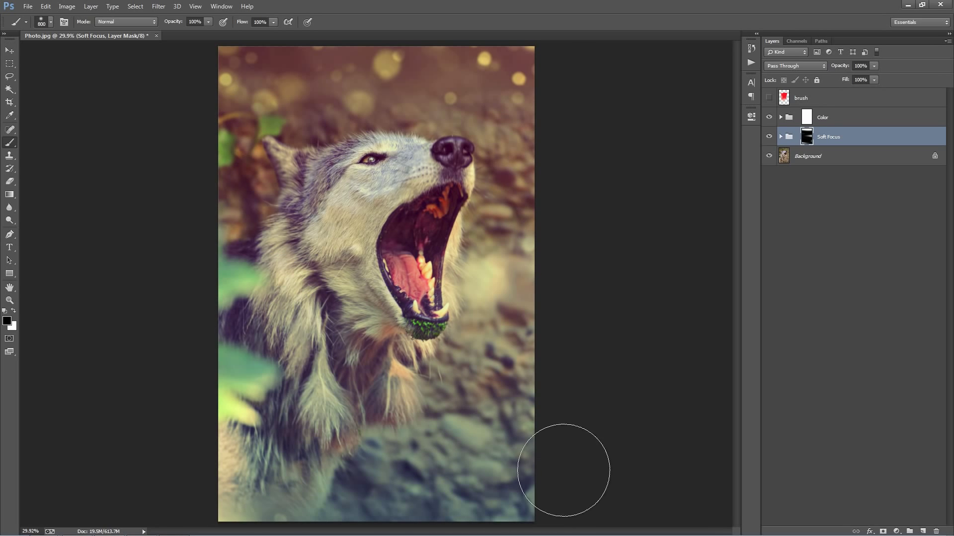
{"action": "key", "text": "ctrl+BackSpace"}
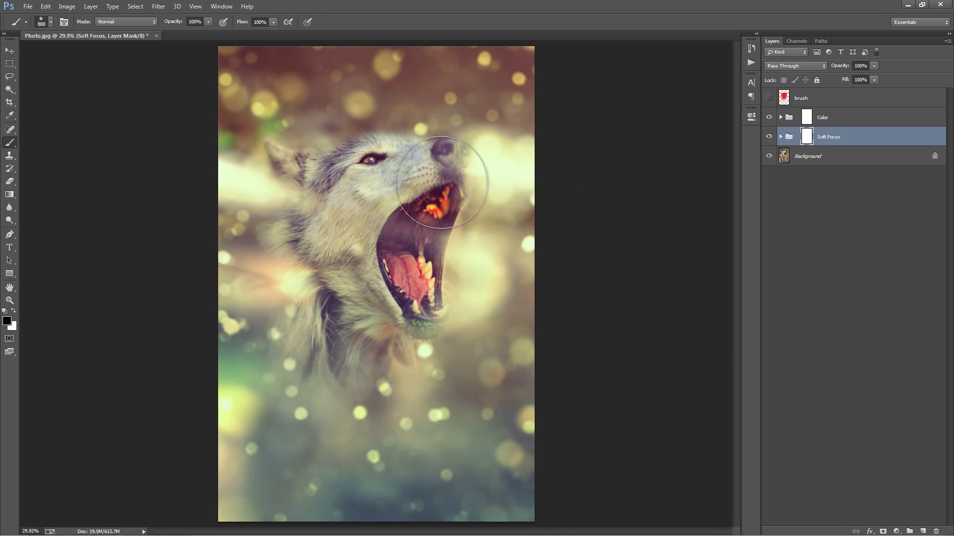
Step: Paint the wolf's face, mouth, nose, ear and cheek sharp with a lower-opacity 400–600 brush
{"action": "mouse_move", "coordinate": [401, 184]}
{"action": "left_mouse_down"}
{"action": "mouse_move", "coordinate": [368, 189]}
{"action": "mouse_move", "coordinate": [372, 181]}
{"action": "left_mouse_up"}
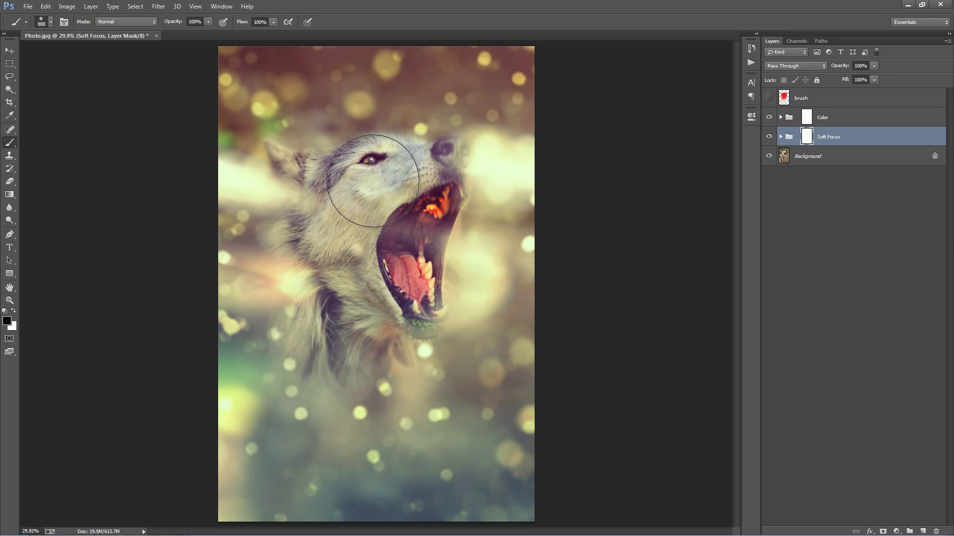
{"action": "key", "text": "bracketleft"}
{"action": "key", "text": "bracketleft"}
{"action": "key", "text": "bracketleft"}
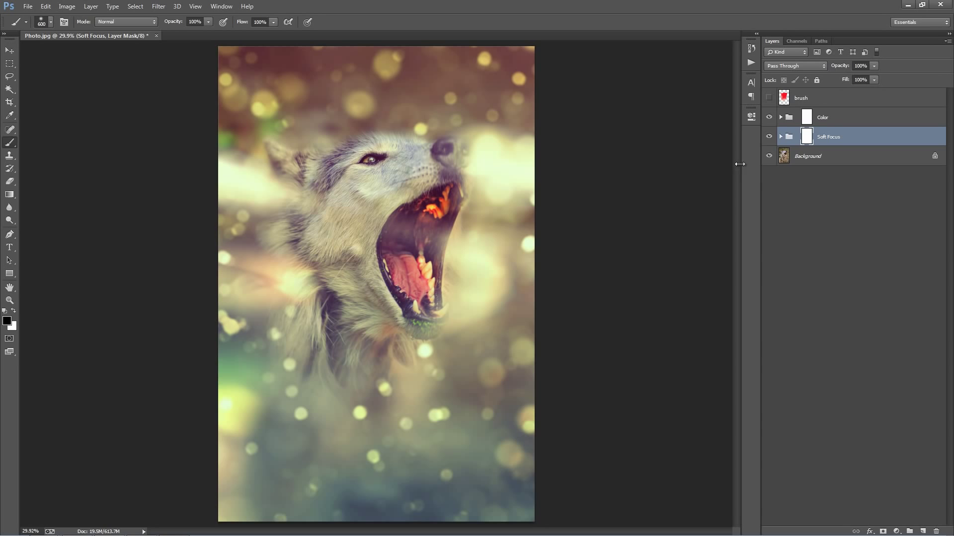
{"action": "key", "text": "bracketright"}
{"action": "left_click_drag", "start_coordinate": [208, 22], "coordinate": [190, 33]}
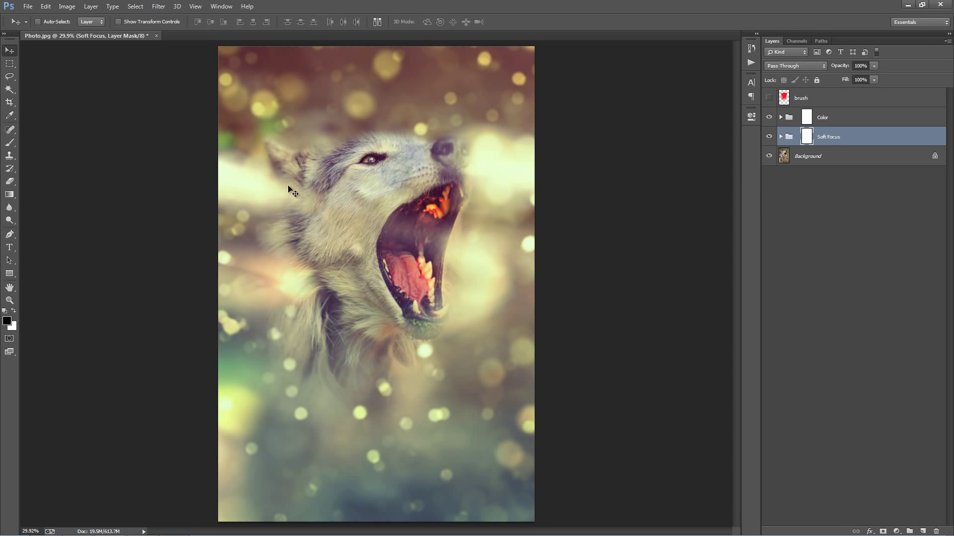
{"action": "key", "text": "bracketleft"}
{"action": "key", "text": "bracketleft"}
{"action": "mouse_move", "coordinate": [393, 208]}
{"action": "left_mouse_down"}
{"action": "mouse_move", "coordinate": [400, 218]}
{"action": "mouse_move", "coordinate": [412, 209]}
{"action": "left_mouse_up"}
{"action": "mouse_move", "coordinate": [448, 160]}
{"action": "left_mouse_down"}
{"action": "mouse_move", "coordinate": [452, 171]}
{"action": "mouse_move", "coordinate": [444, 169]}
{"action": "left_mouse_up"}
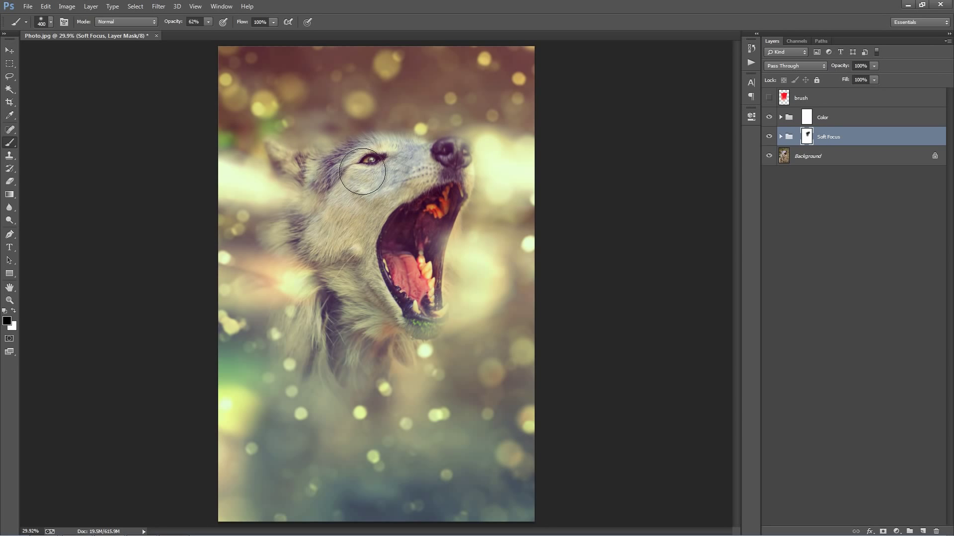
{"action": "mouse_move", "coordinate": [305, 205]}
{"action": "left_mouse_down"}
{"action": "mouse_move", "coordinate": [288, 179]}
{"action": "mouse_move", "coordinate": [308, 223]}
{"action": "left_mouse_up"}
{"action": "key", "text": "bracketright"}
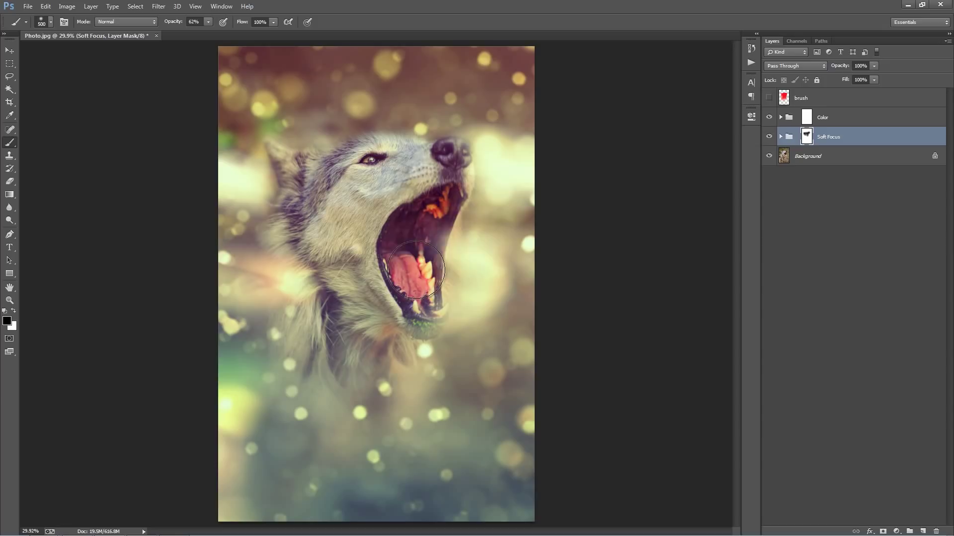
{"action": "mouse_move", "coordinate": [390, 279]}
{"action": "left_mouse_down"}
{"action": "mouse_move", "coordinate": [422, 234]}
{"action": "mouse_move", "coordinate": [392, 213]}
{"action": "left_mouse_up"}
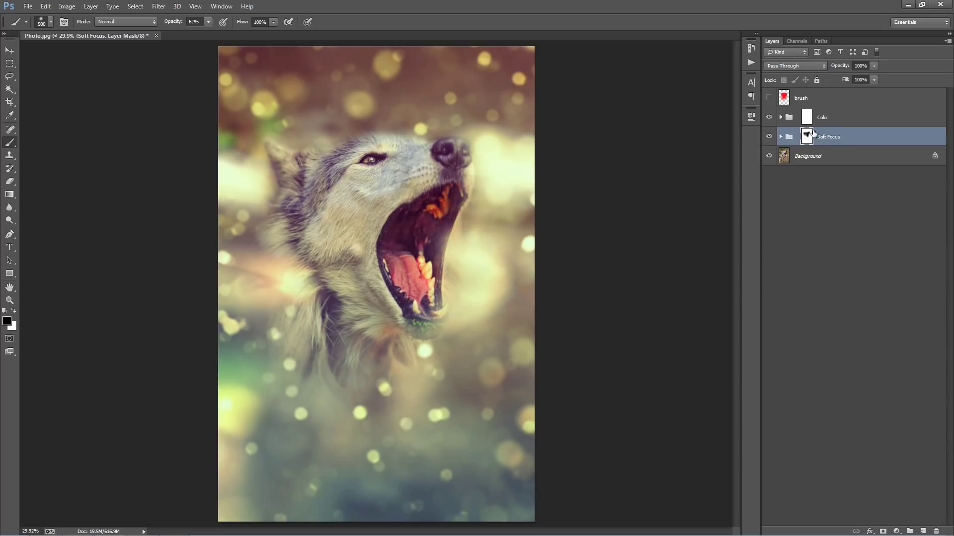
Step: Toggle the colour grade to compare the result, then target the Color group's mask
{"action": "left_click", "coordinate": [769, 118]}
{"action": "left_click", "coordinate": [769, 118]}
{"action": "left_click", "coordinate": [770, 117]}
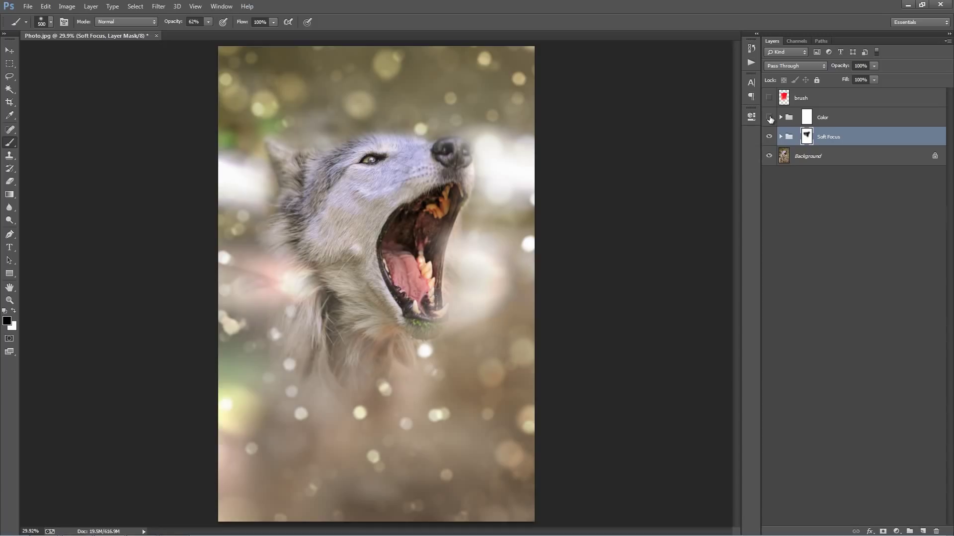
{"action": "left_click", "coordinate": [769, 118]}
{"action": "left_click", "coordinate": [769, 118]}
{"action": "left_click", "coordinate": [769, 117]}
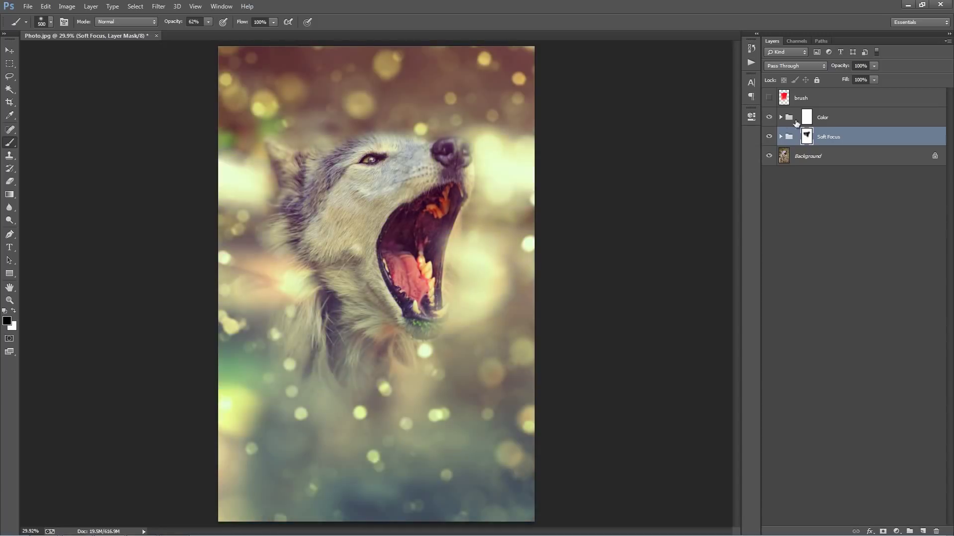
{"action": "left_click", "coordinate": [807, 118]}
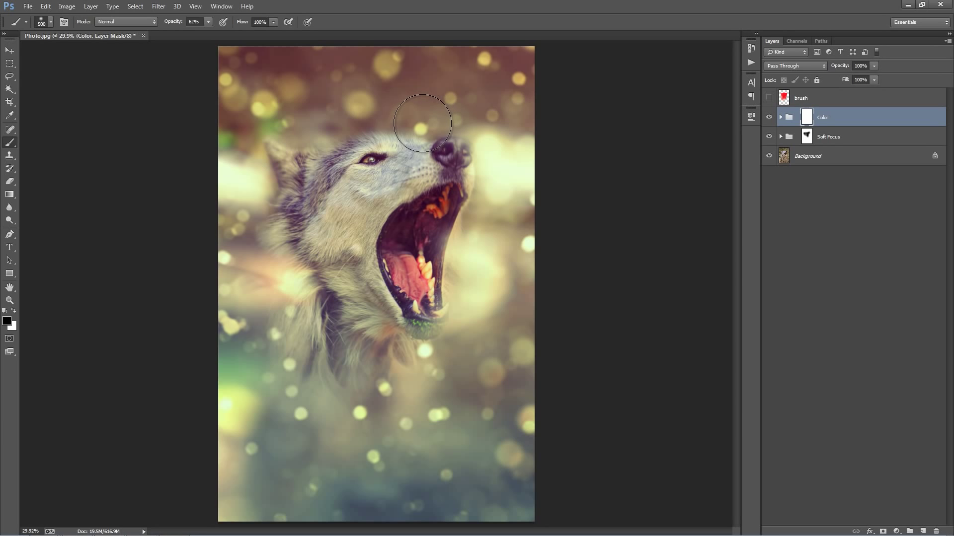
Step: Disable the Color group's mask, switch to the Move tool, and expand the Soft Focus group
{"action": "key", "text": "bracketright"}
{"action": "key", "text": "bracketright"}
{"action": "key", "text": "bracketright"}
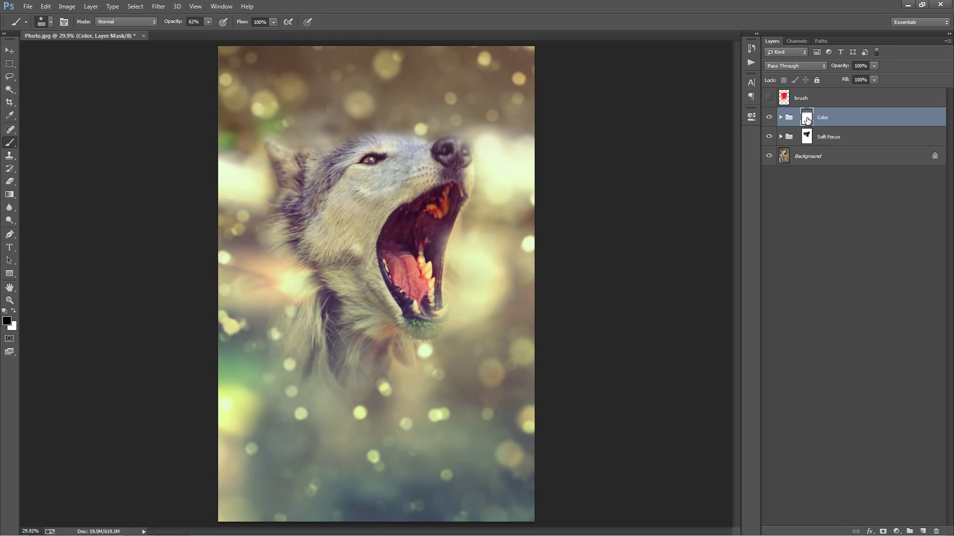
{"action": "left_click", "coordinate": [806, 119], "text": "shift"}
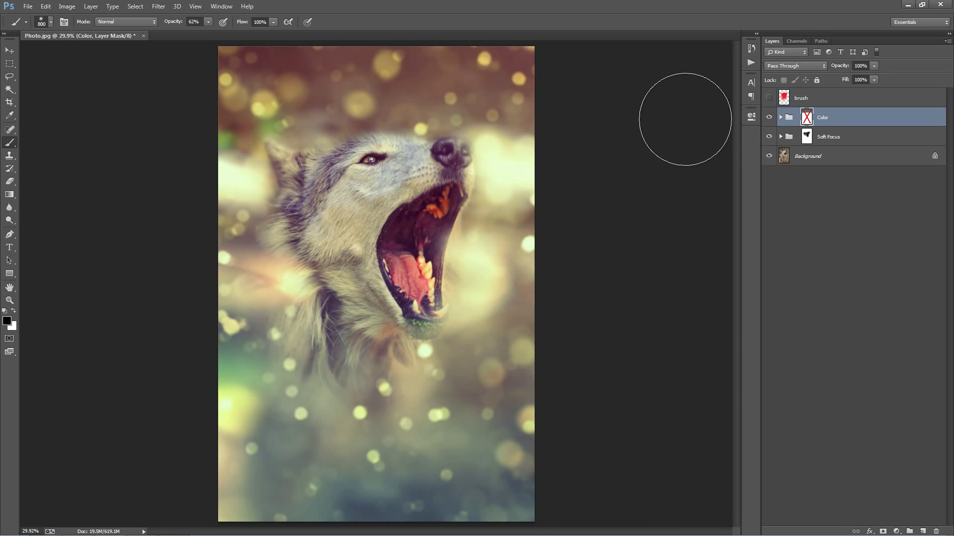
{"action": "key", "text": "v"}
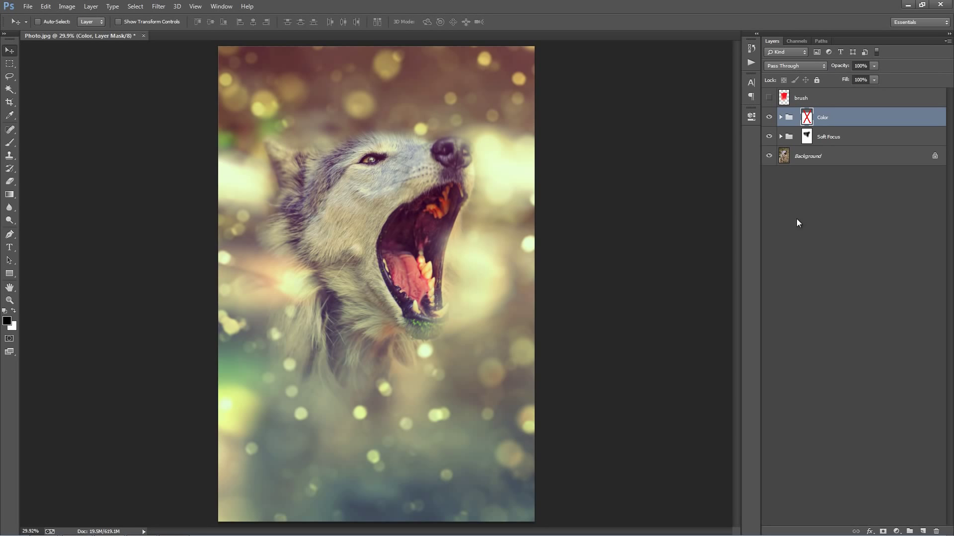
{"action": "left_click", "coordinate": [781, 137]}
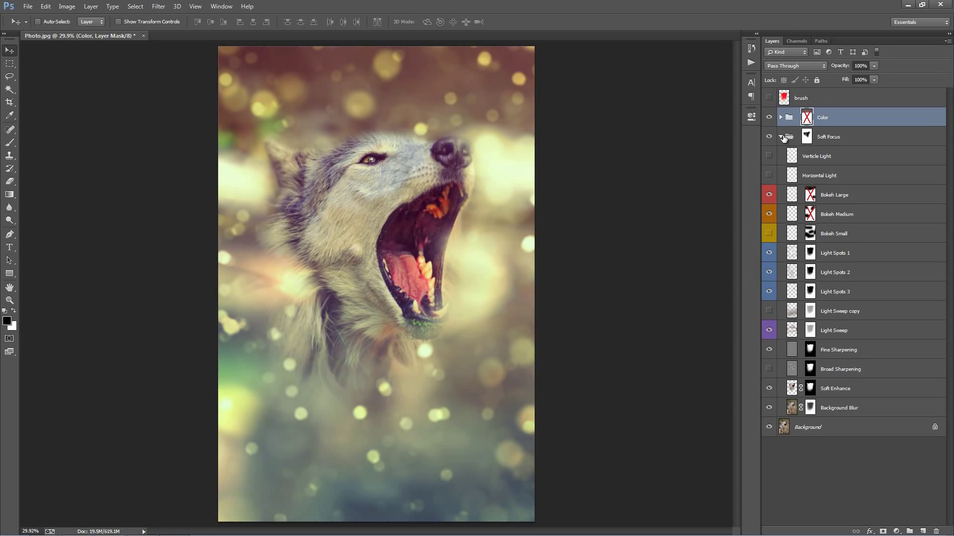